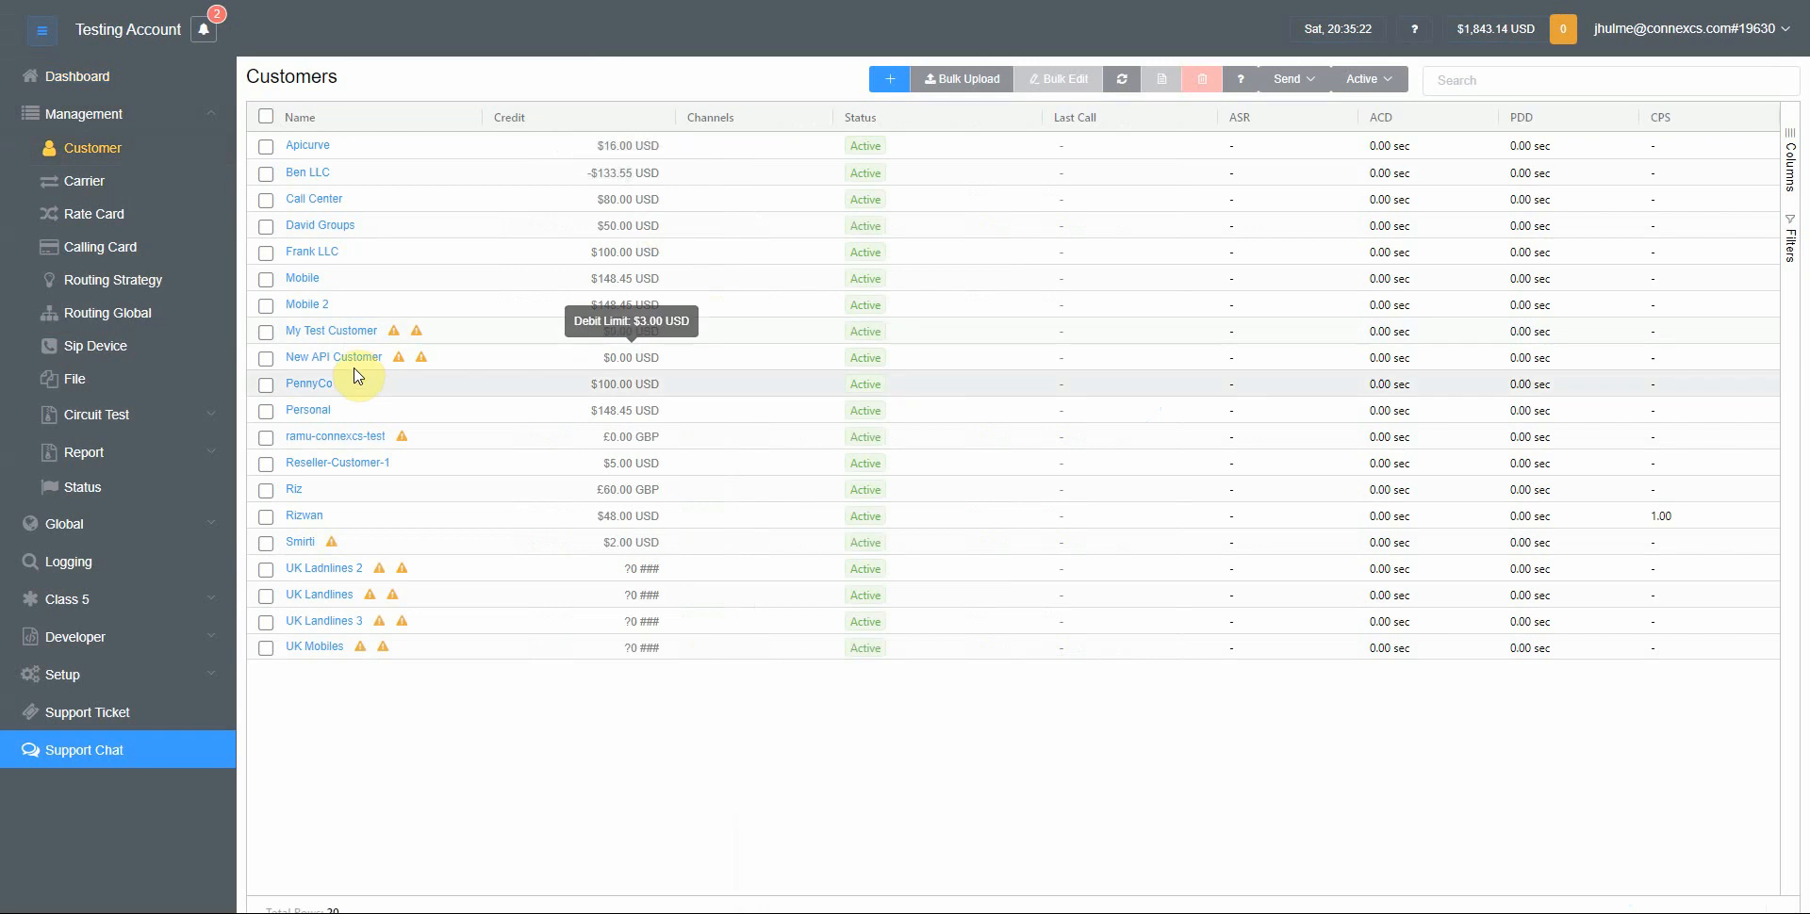
{"action": "left_click", "coordinate": [347, 361]}
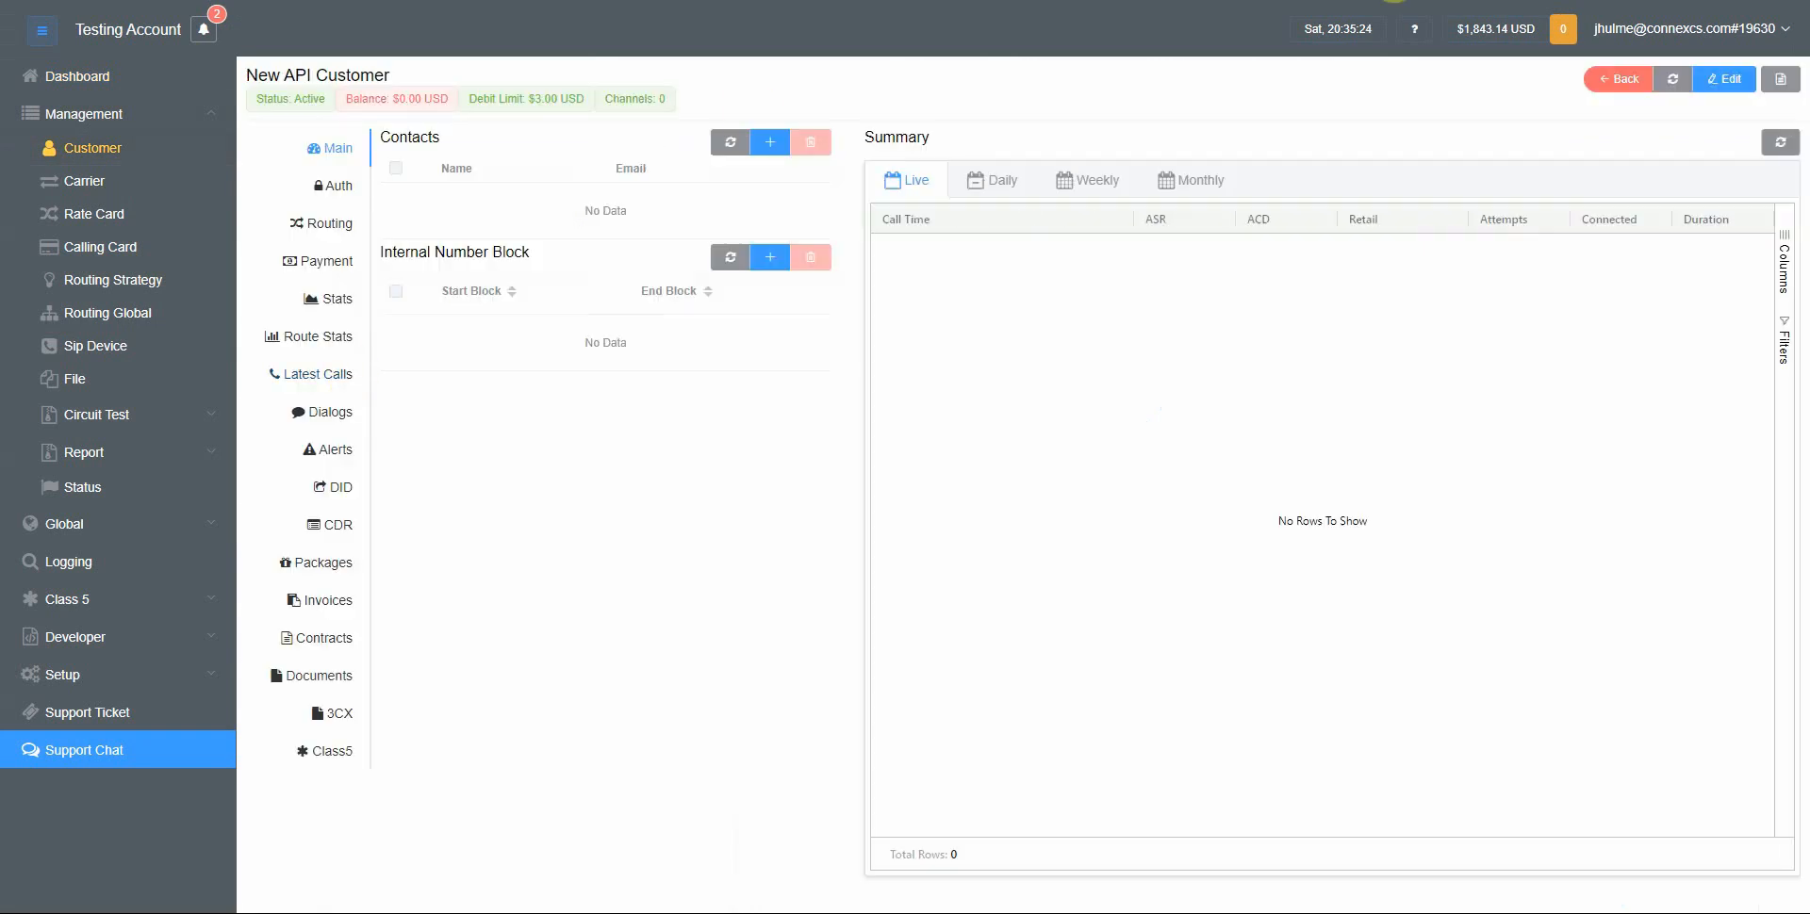
{"action": "left_click", "coordinate": [1619, 78]}
{"action": "left_click", "coordinate": [102, 83]}
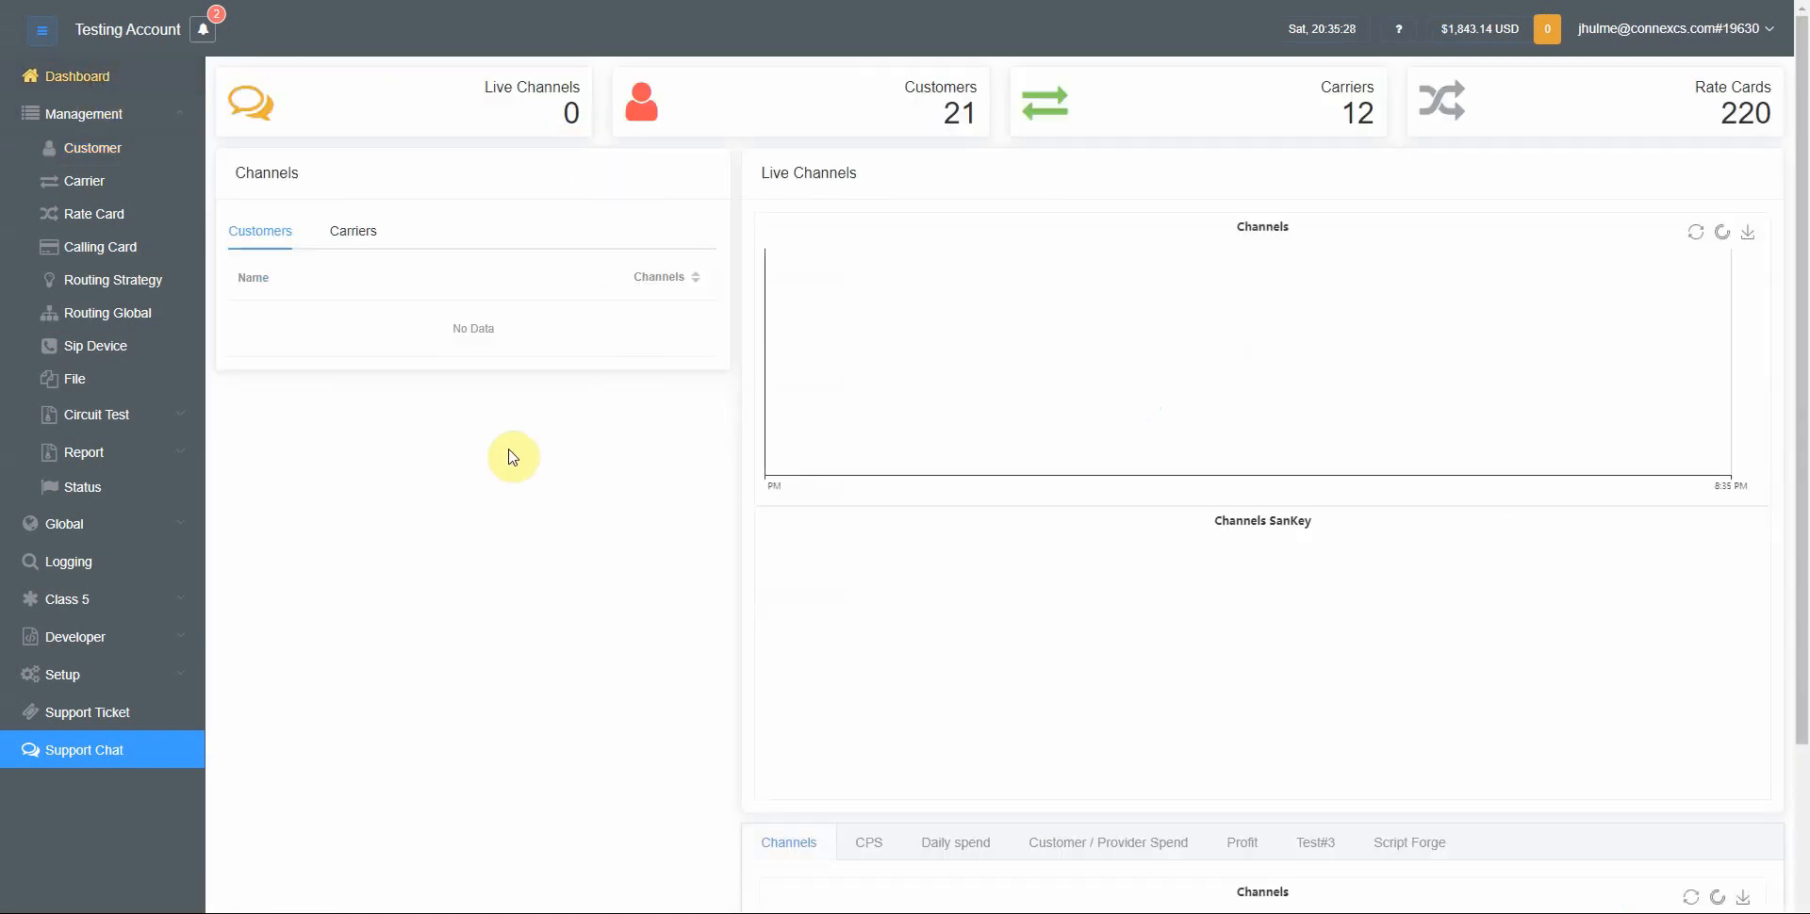
{"action": "left_click", "coordinate": [122, 149]}
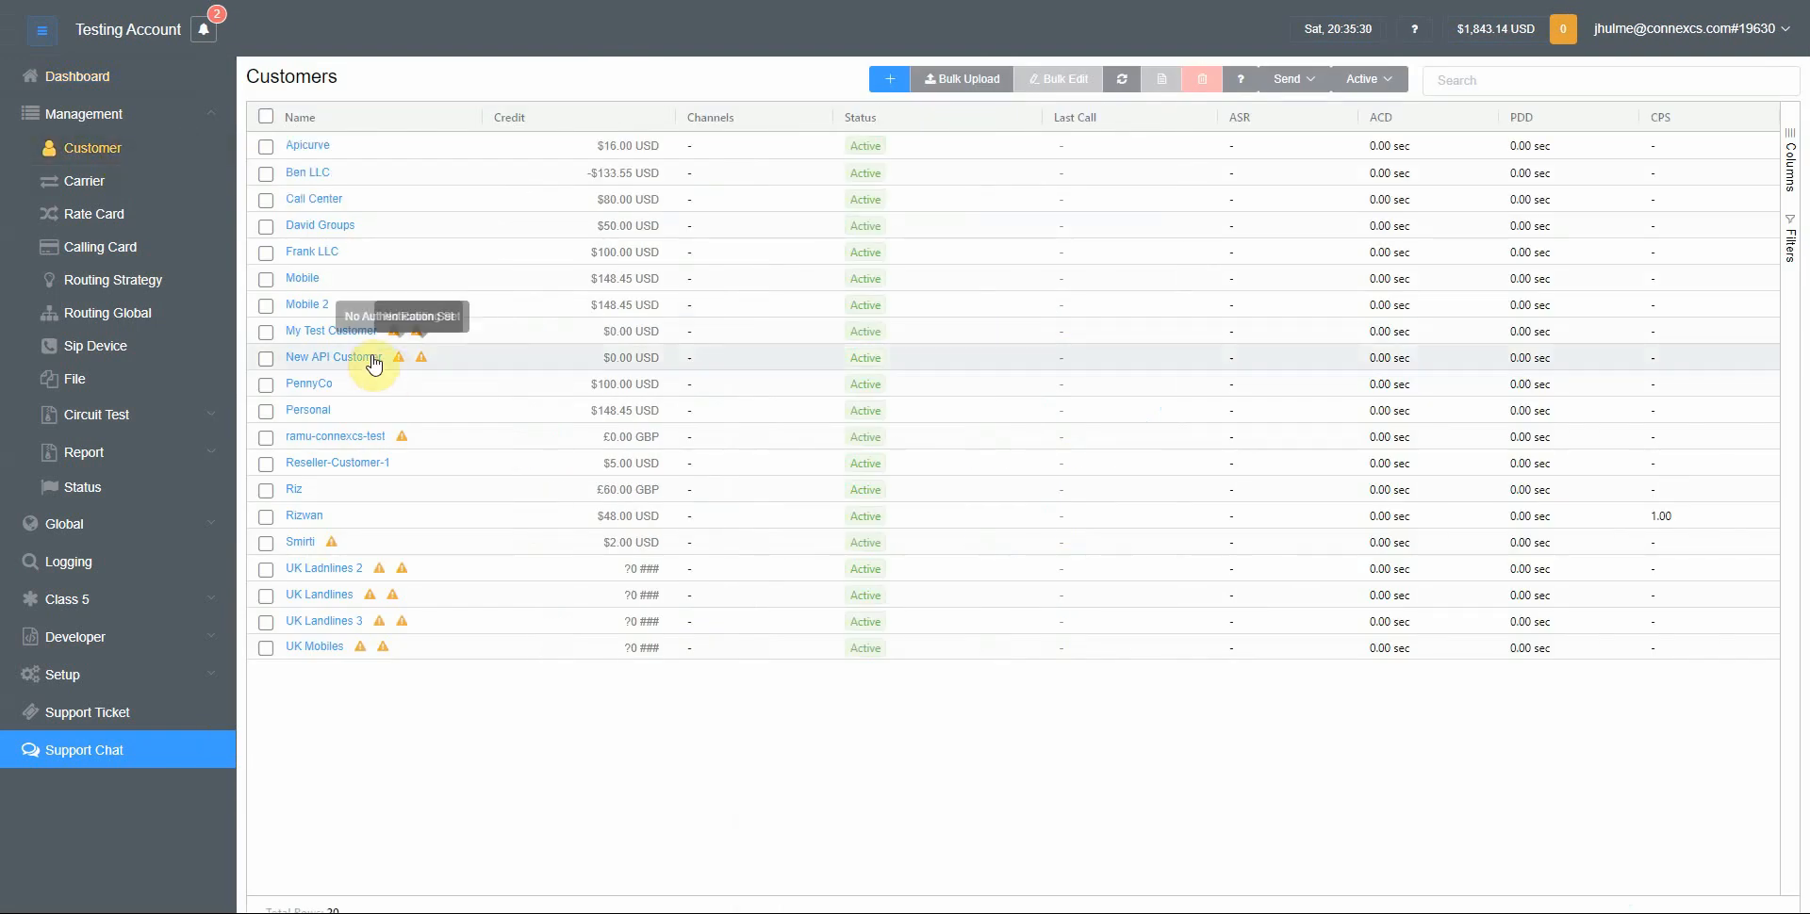
{"action": "left_click", "coordinate": [341, 331]}
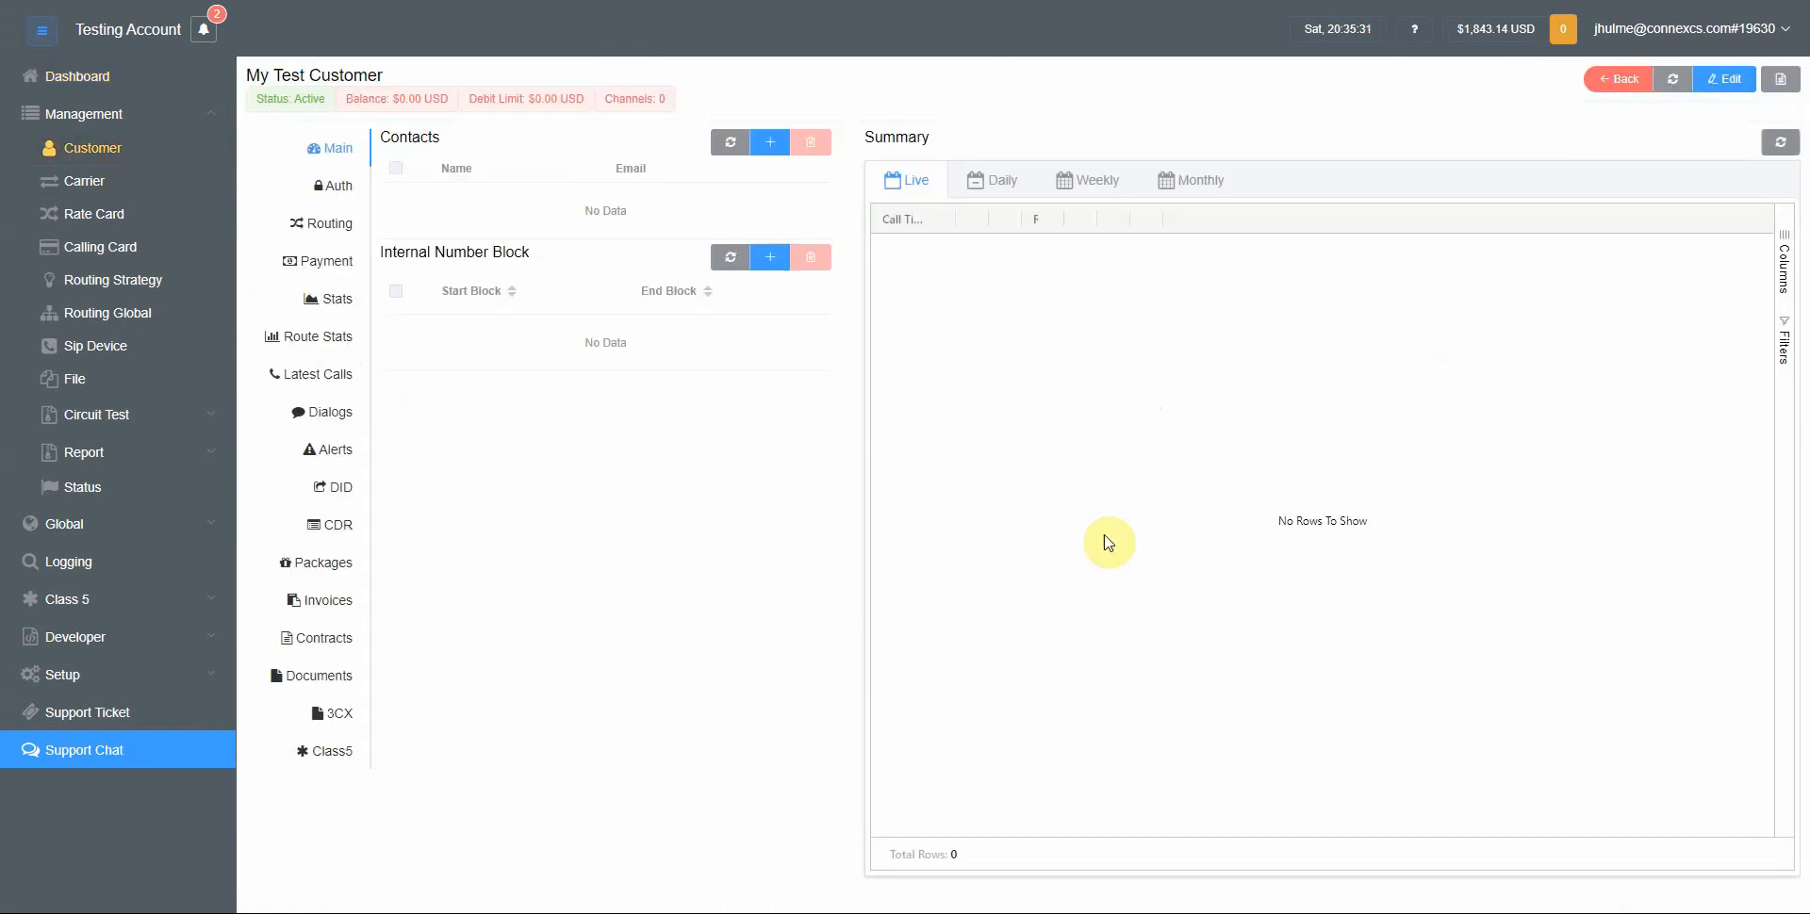
{"action": "left_click", "coordinate": [325, 223]}
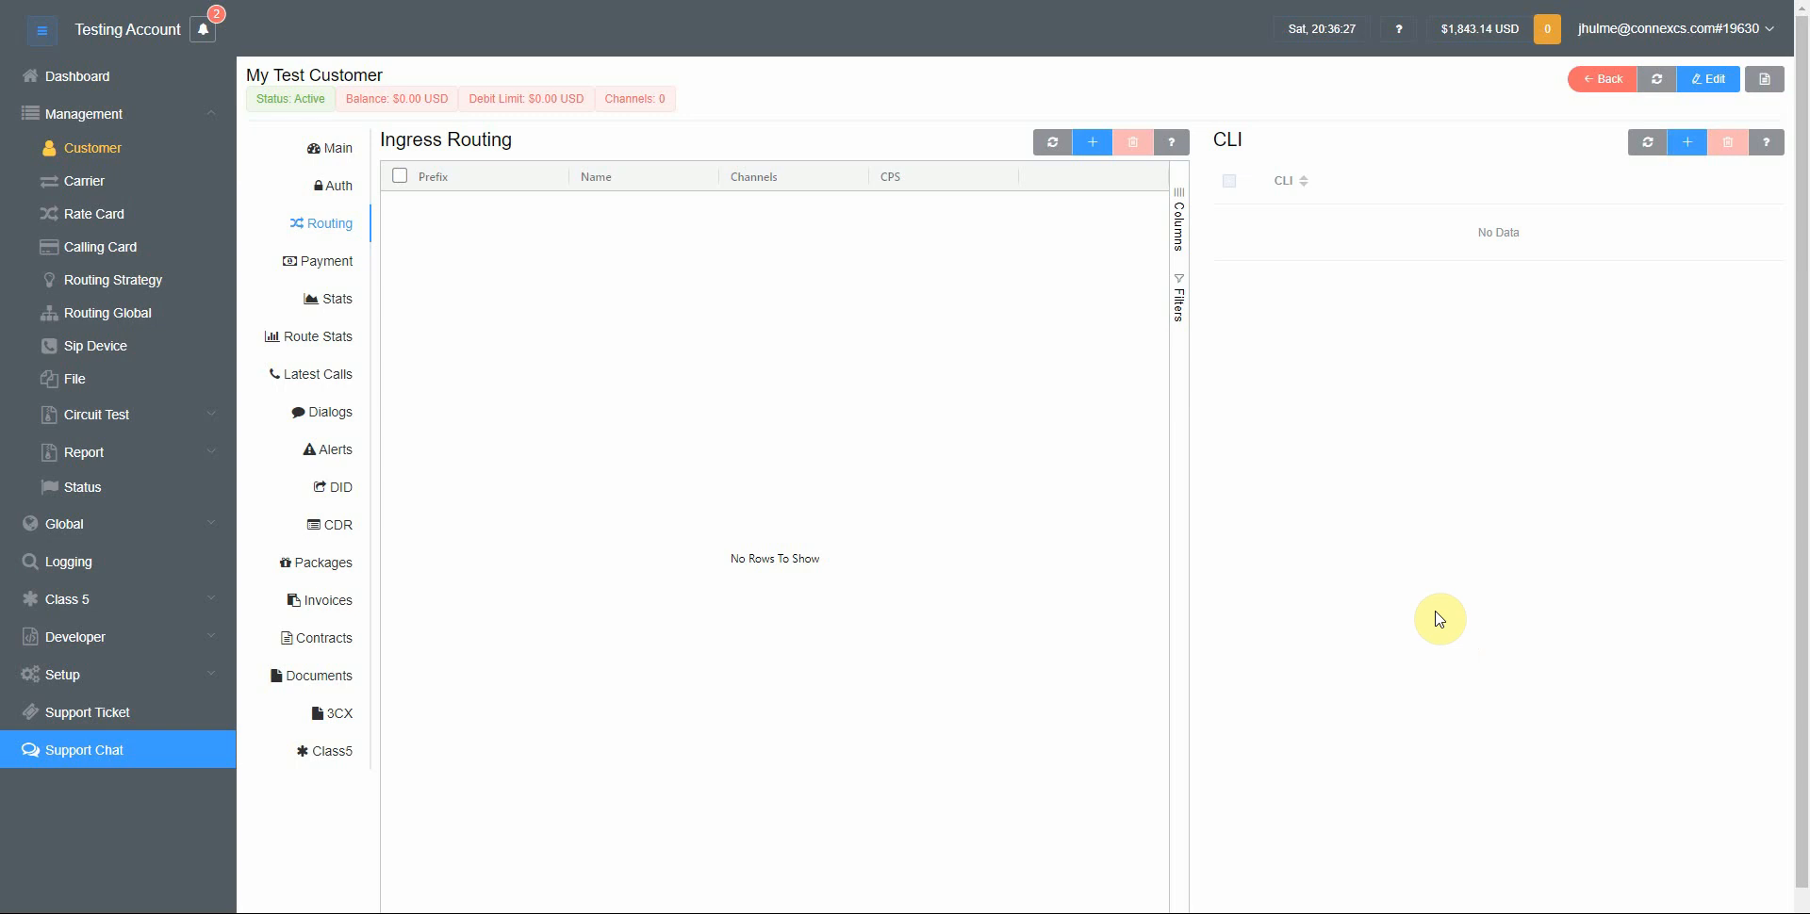
{"action": "left_click", "coordinate": [1687, 141]}
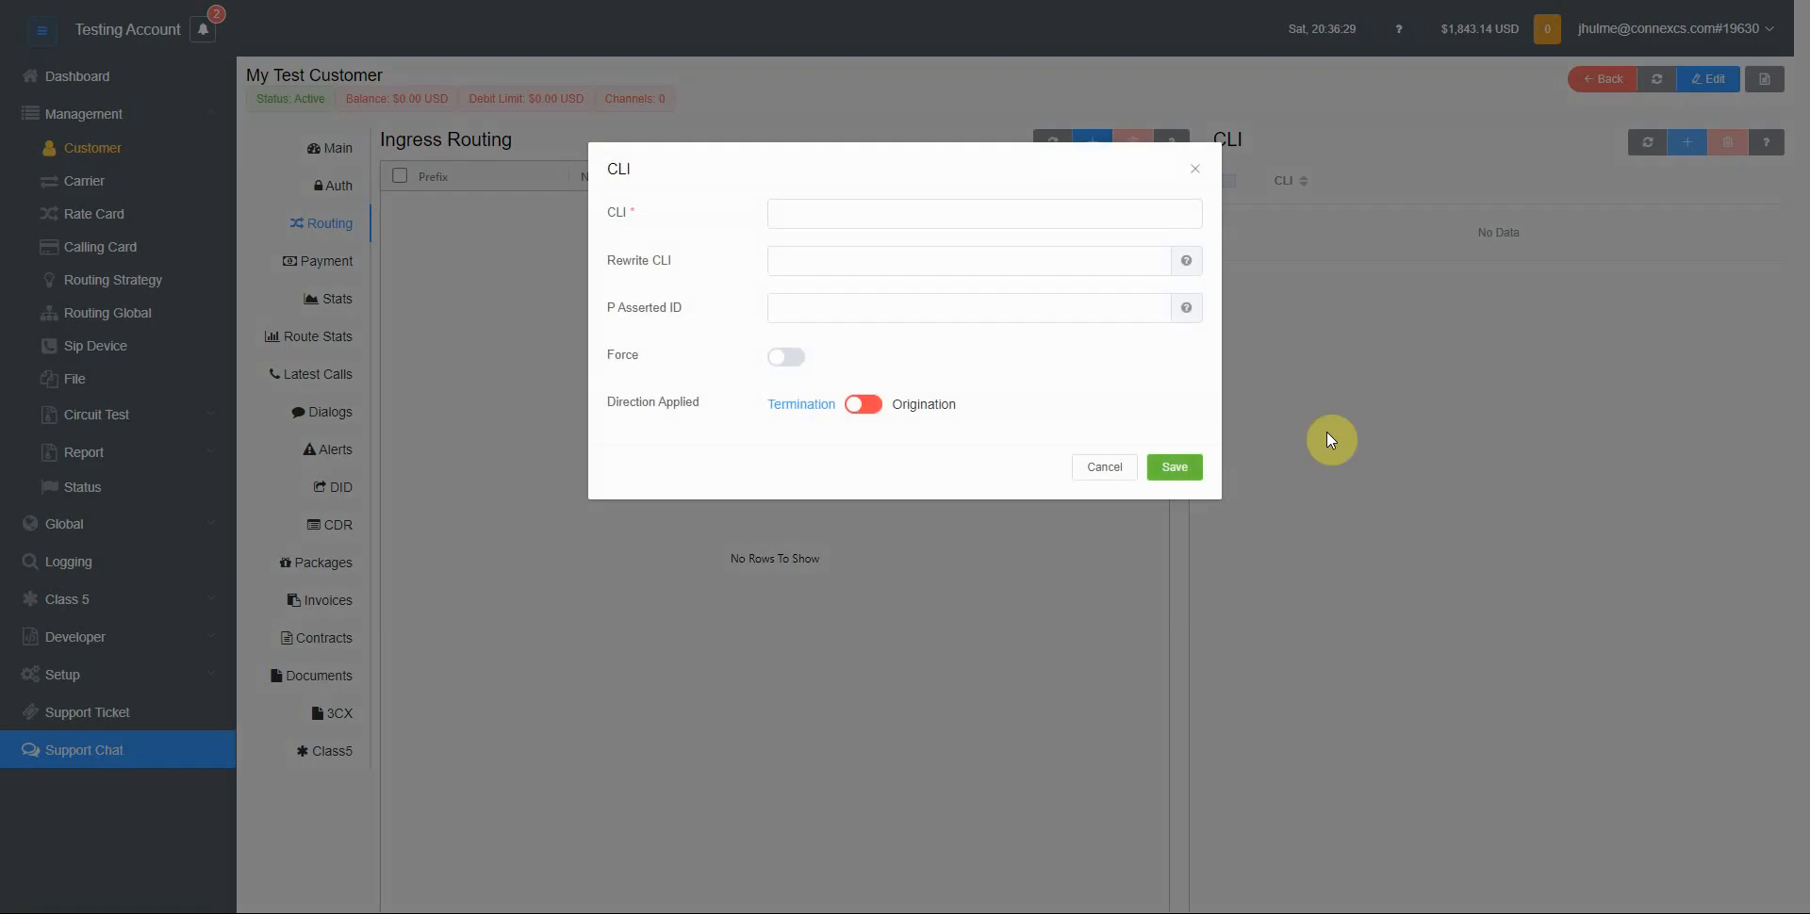
{"action": "left_click", "coordinate": [814, 221]}
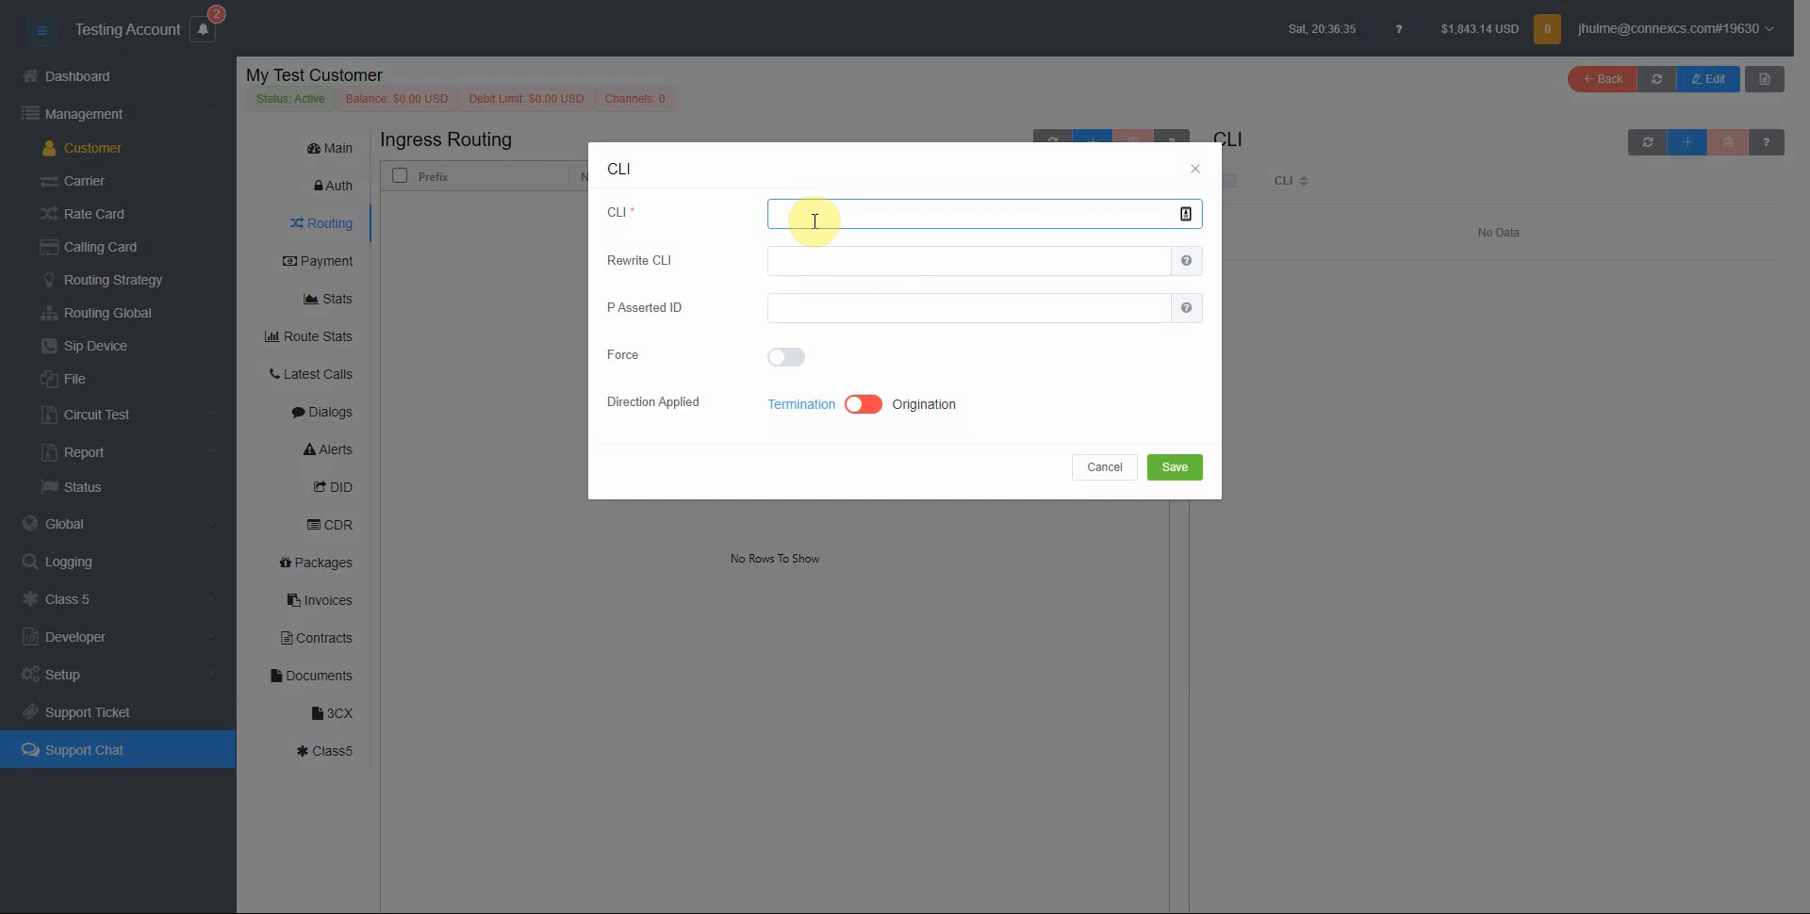
{"action": "type", "text": "44123456789"}
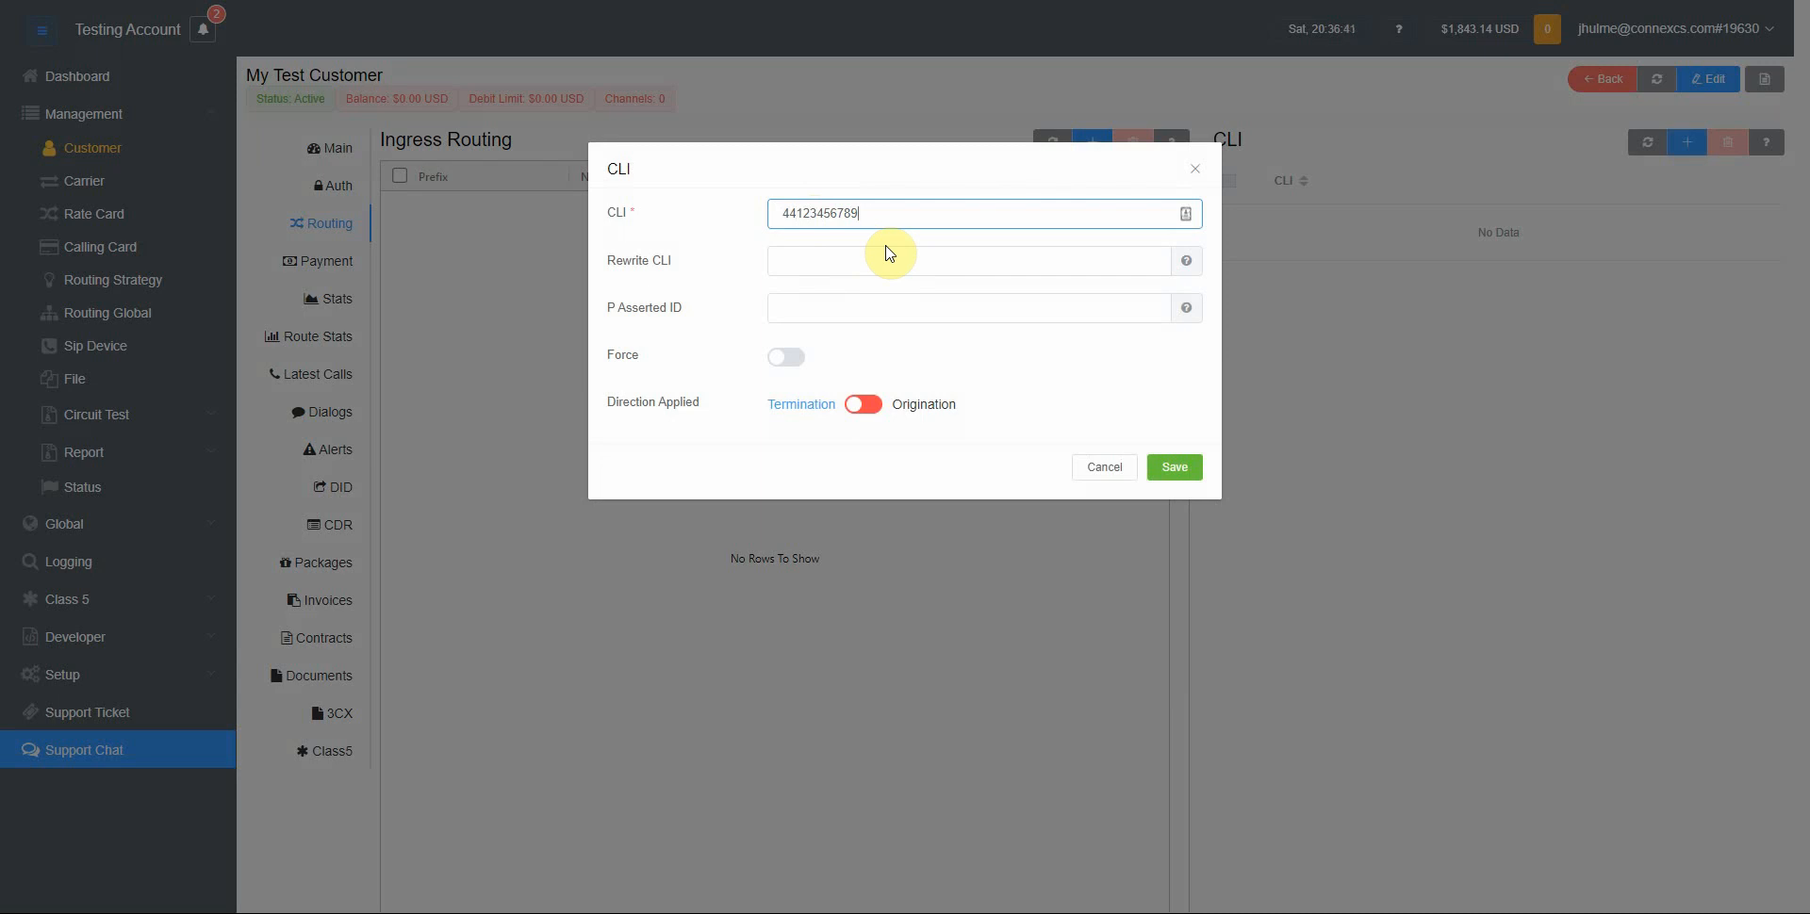
{"action": "left_click", "coordinate": [1173, 468]}
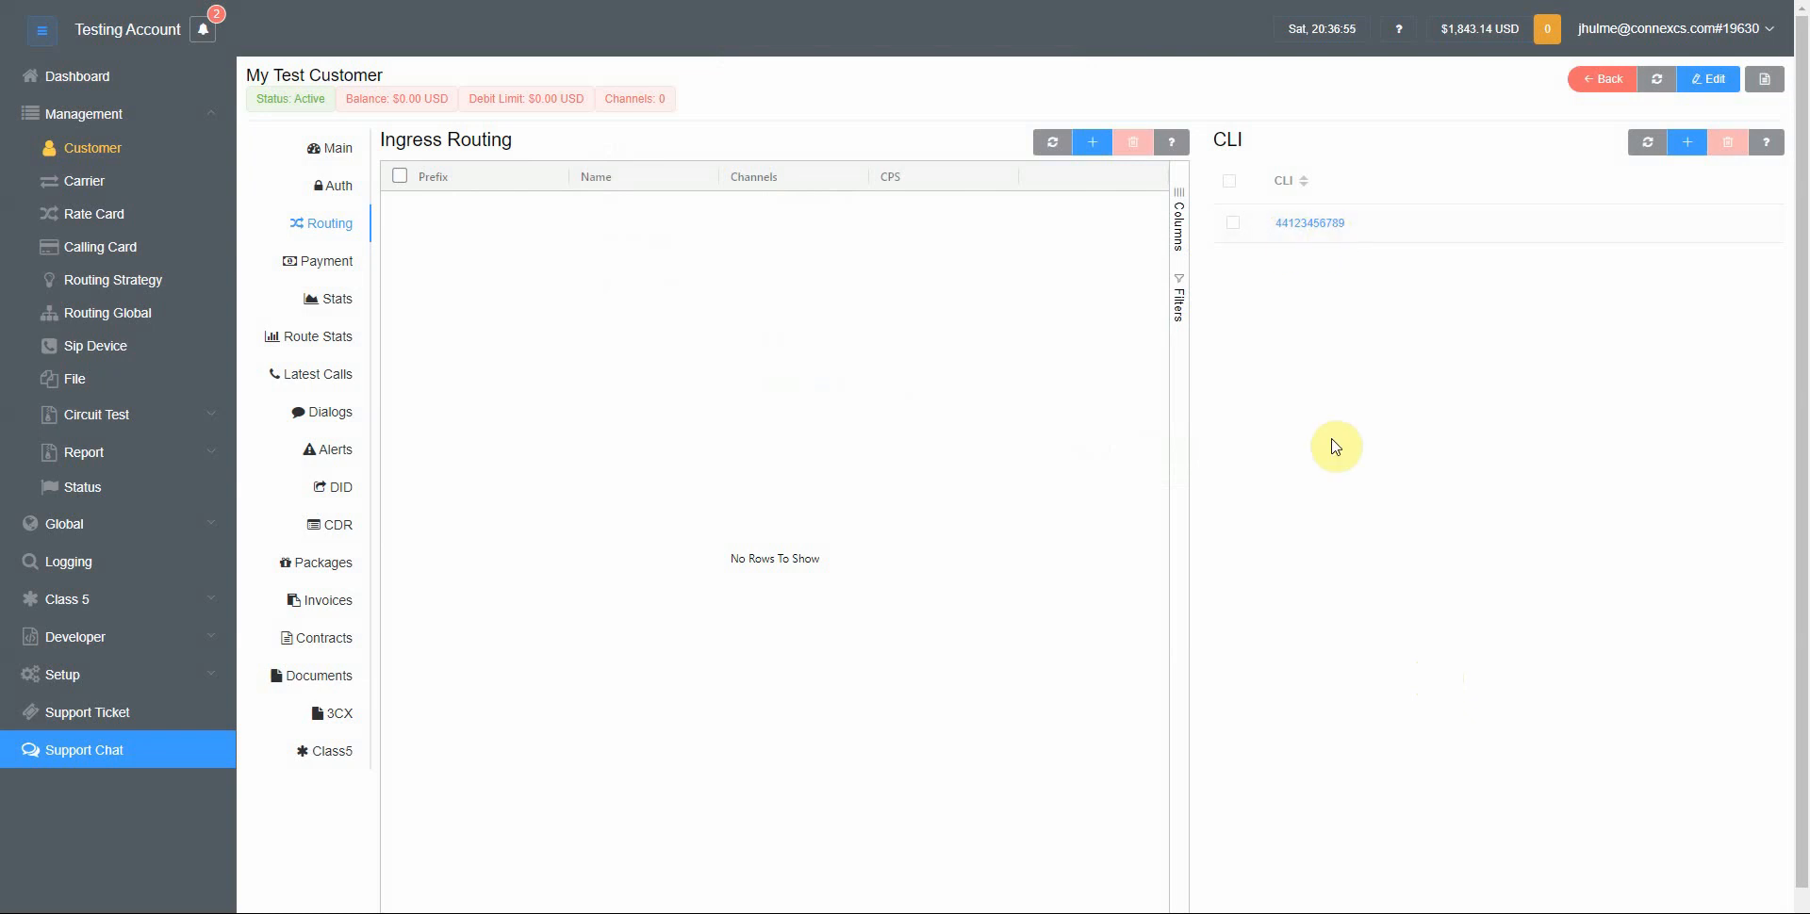
{"action": "left_click", "coordinate": [1687, 159]}
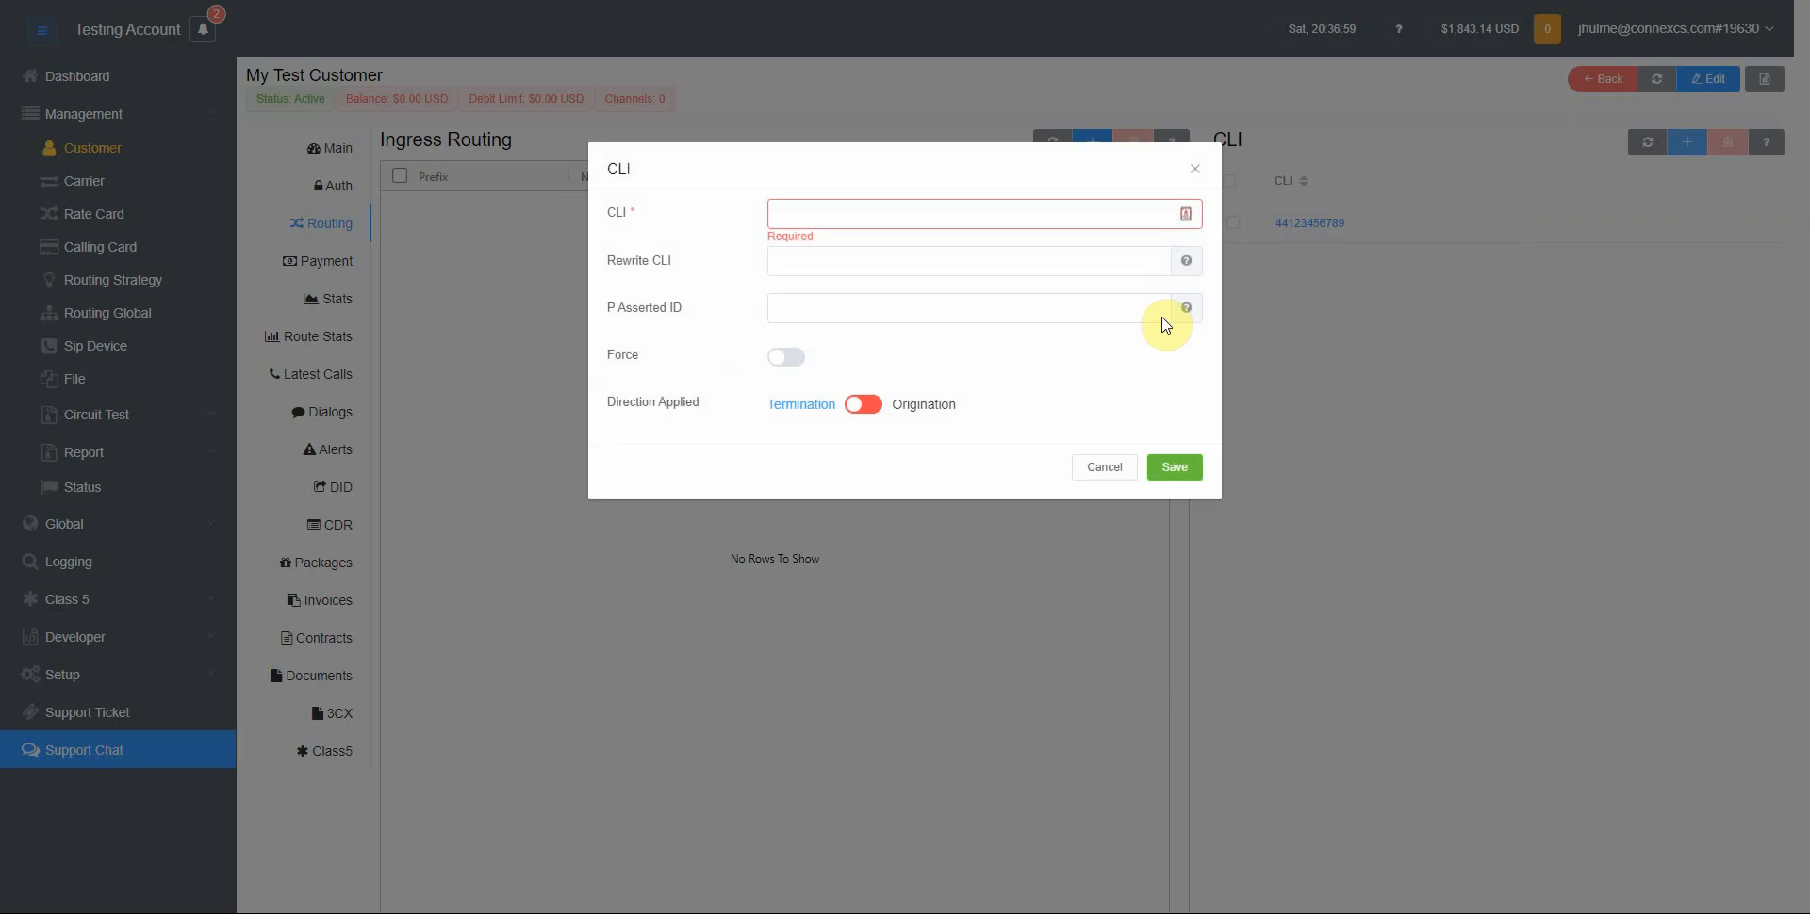
{"action": "left_click", "coordinate": [853, 214]}
{"action": "type", "text": "44123456987"}
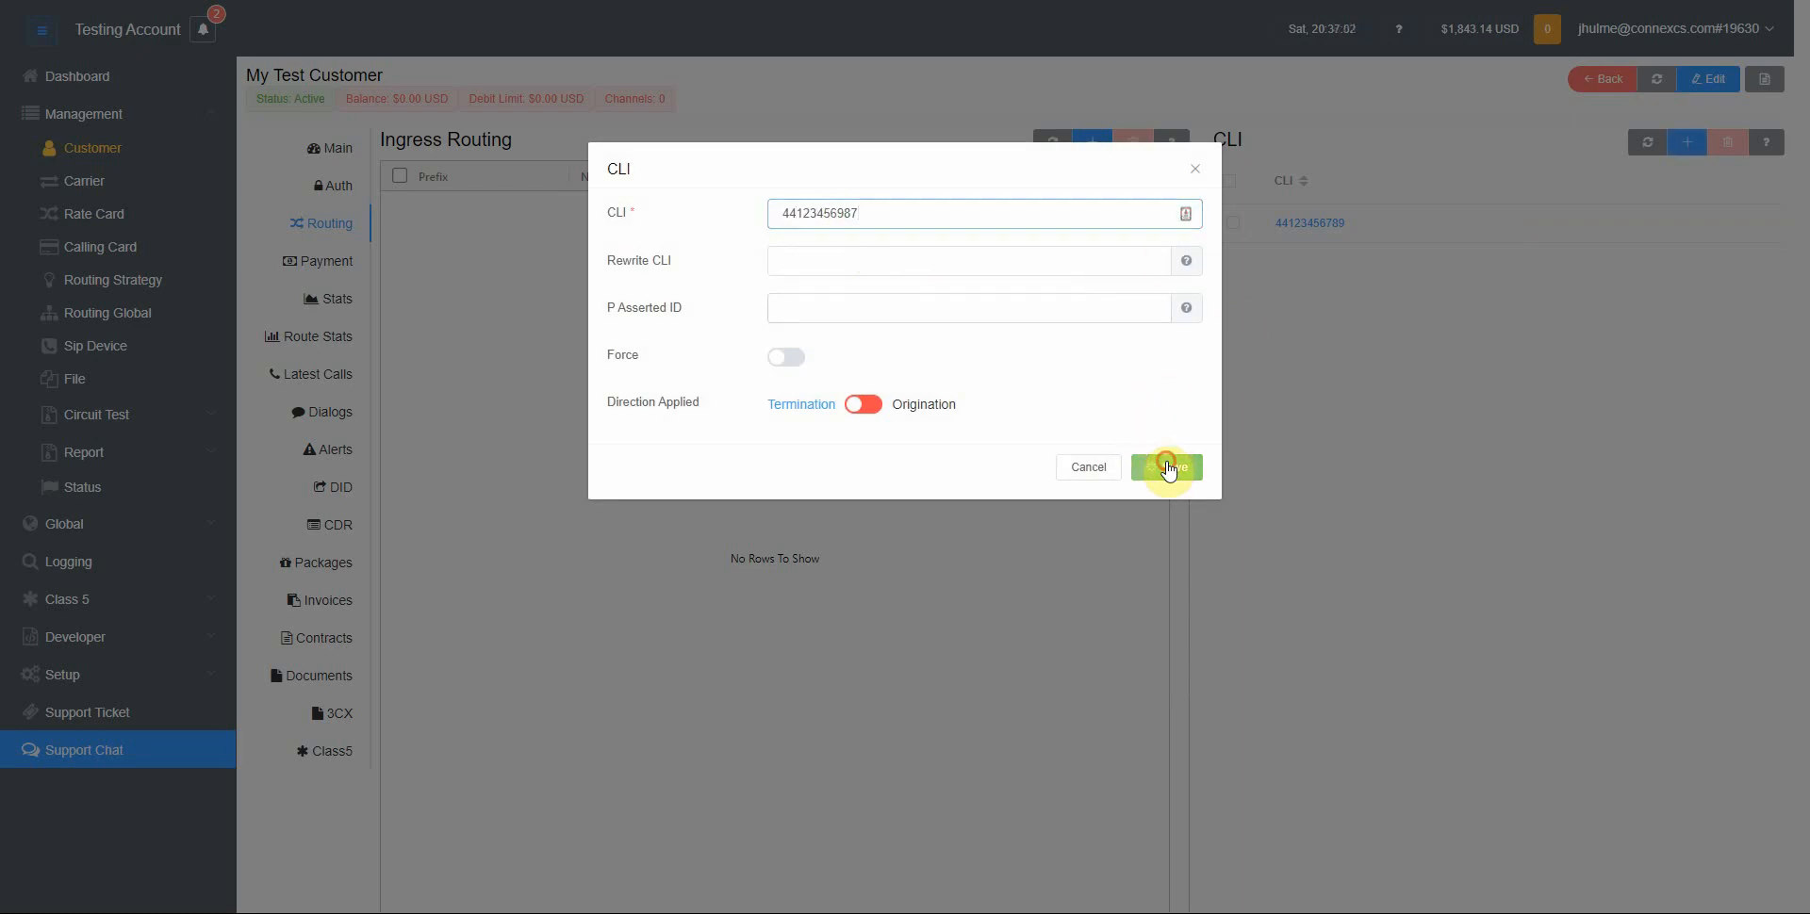
{"action": "left_click", "coordinate": [1173, 466]}
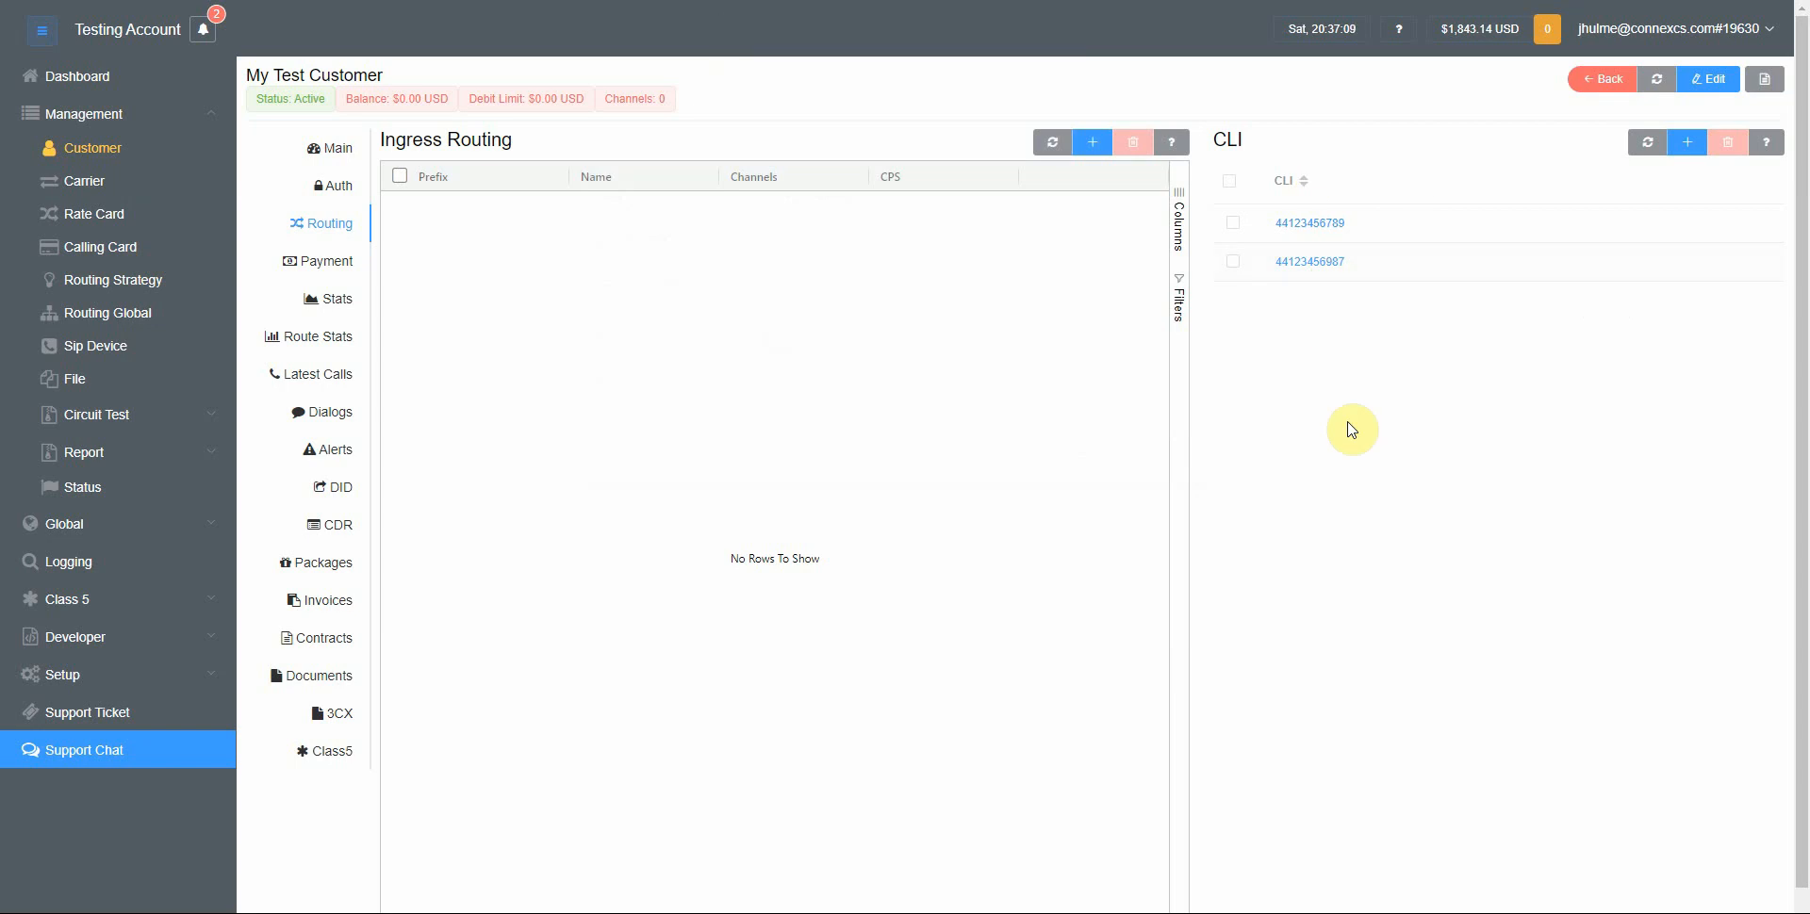
{"action": "left_click", "coordinate": [1331, 226]}
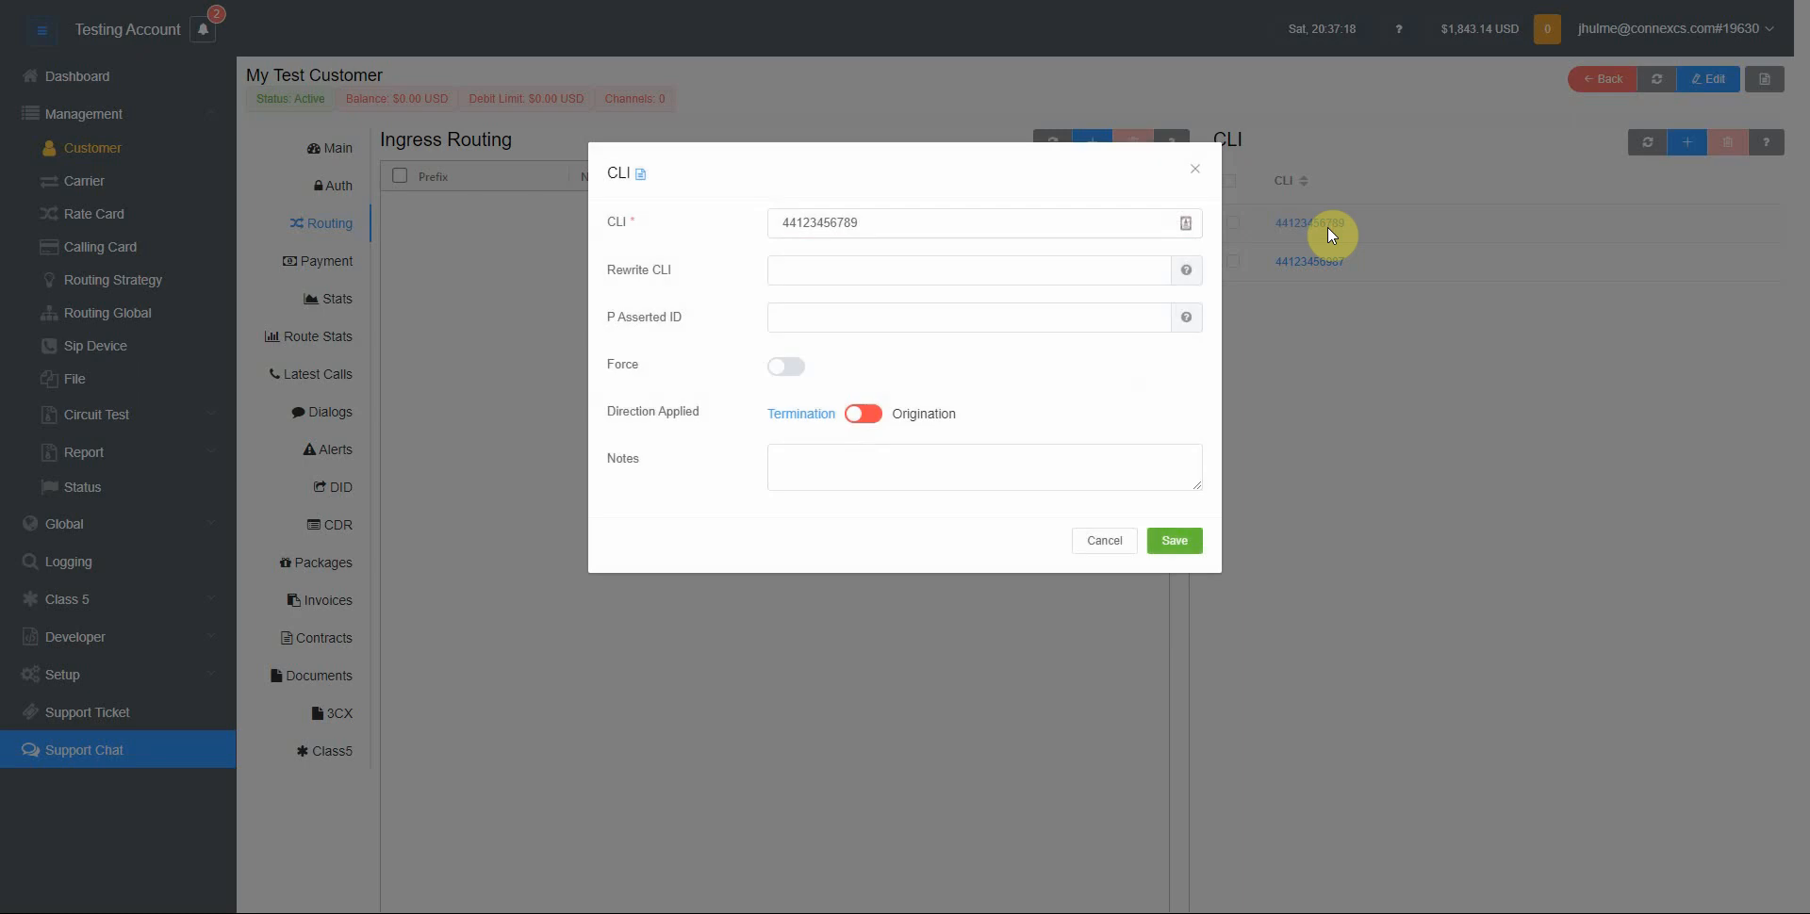
{"action": "left_click", "coordinate": [786, 367]}
{"action": "left_click", "coordinate": [1174, 541]}
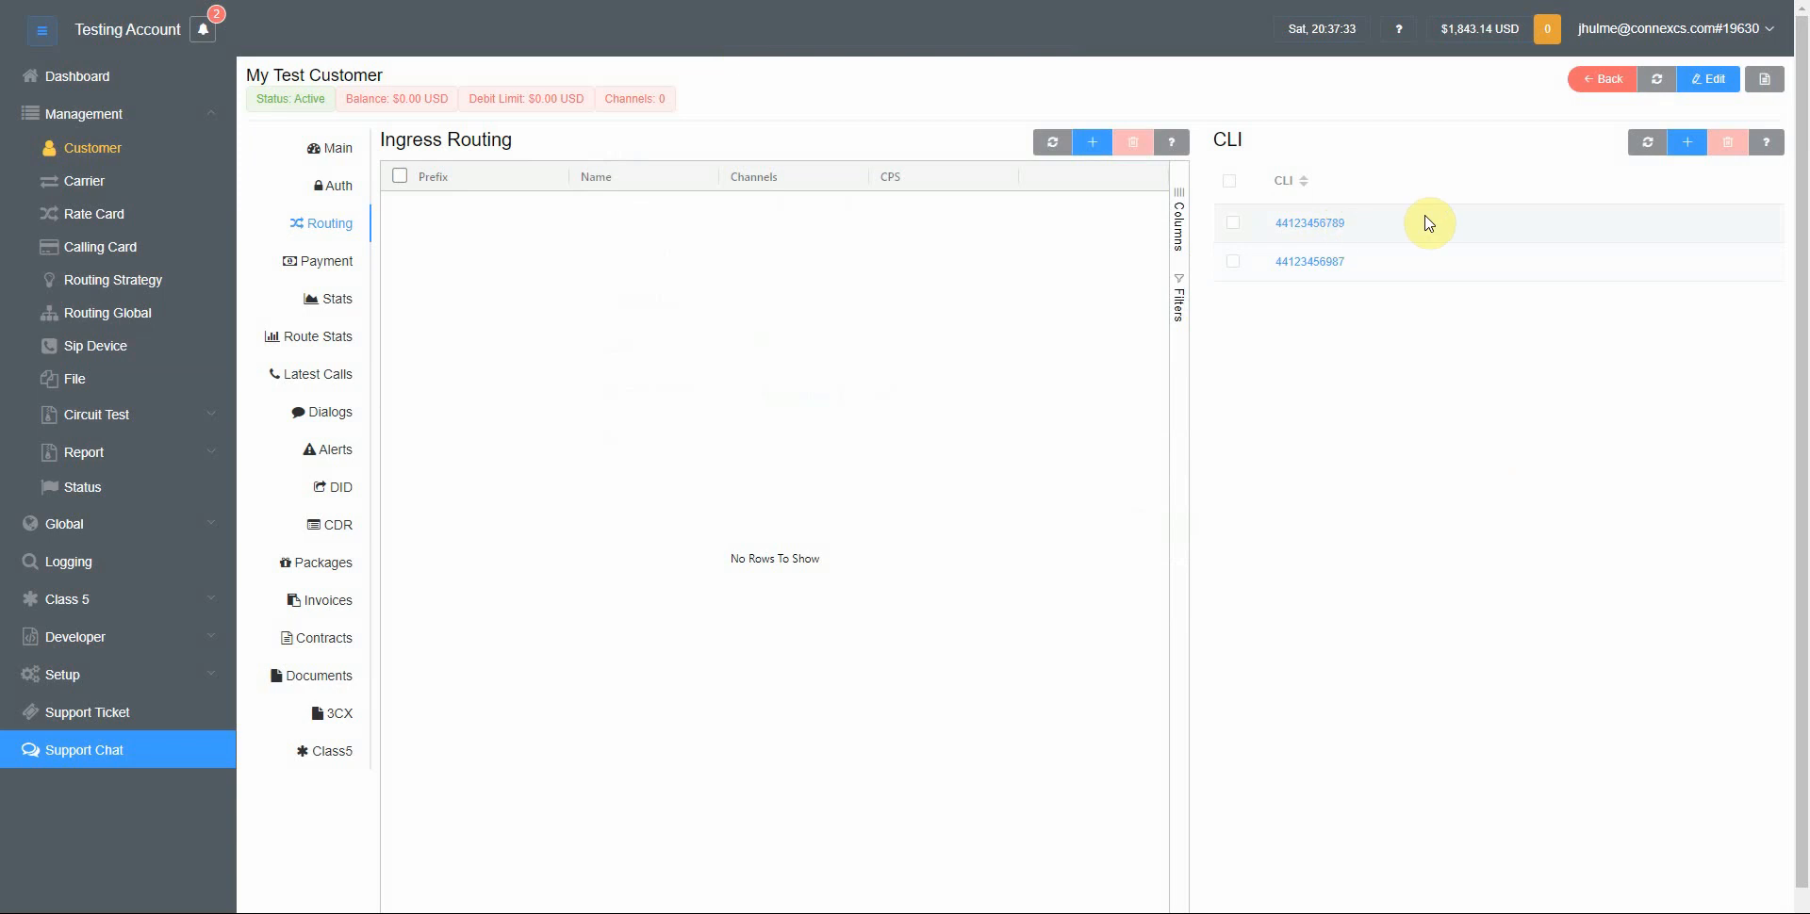
{"action": "left_click", "coordinate": [1328, 223]}
{"action": "double_click", "coordinate": [871, 222]}
{"action": "key", "text": "ctrl+c"}
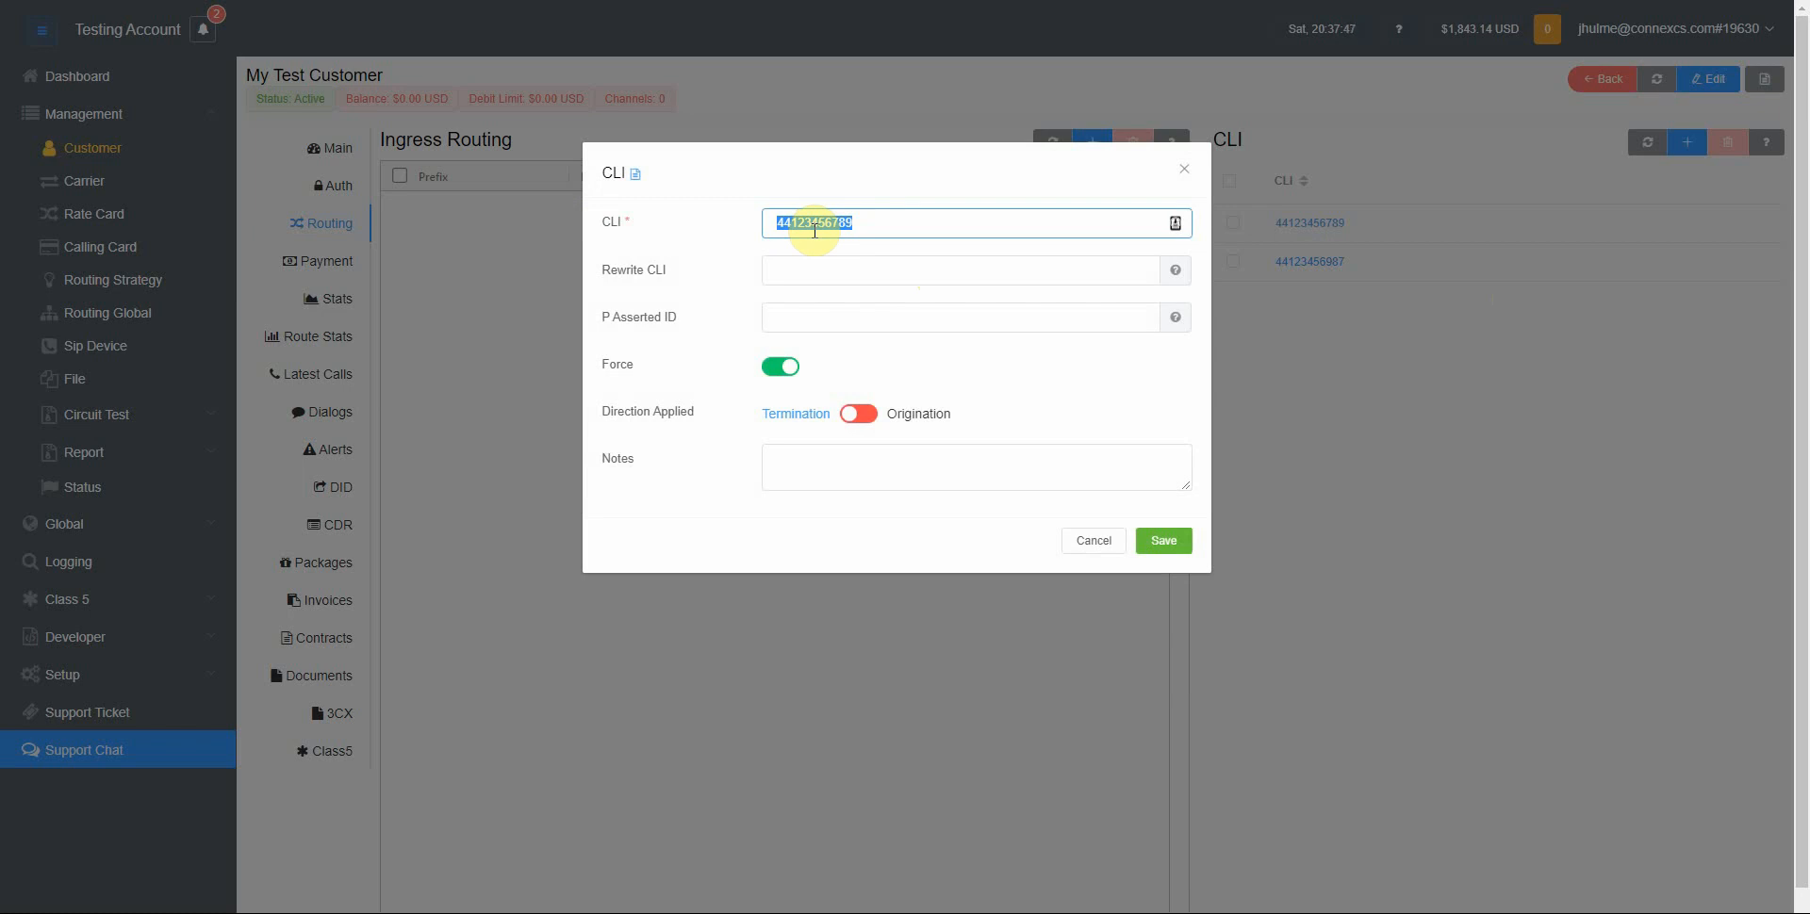
{"action": "left_click", "coordinate": [1164, 540]}
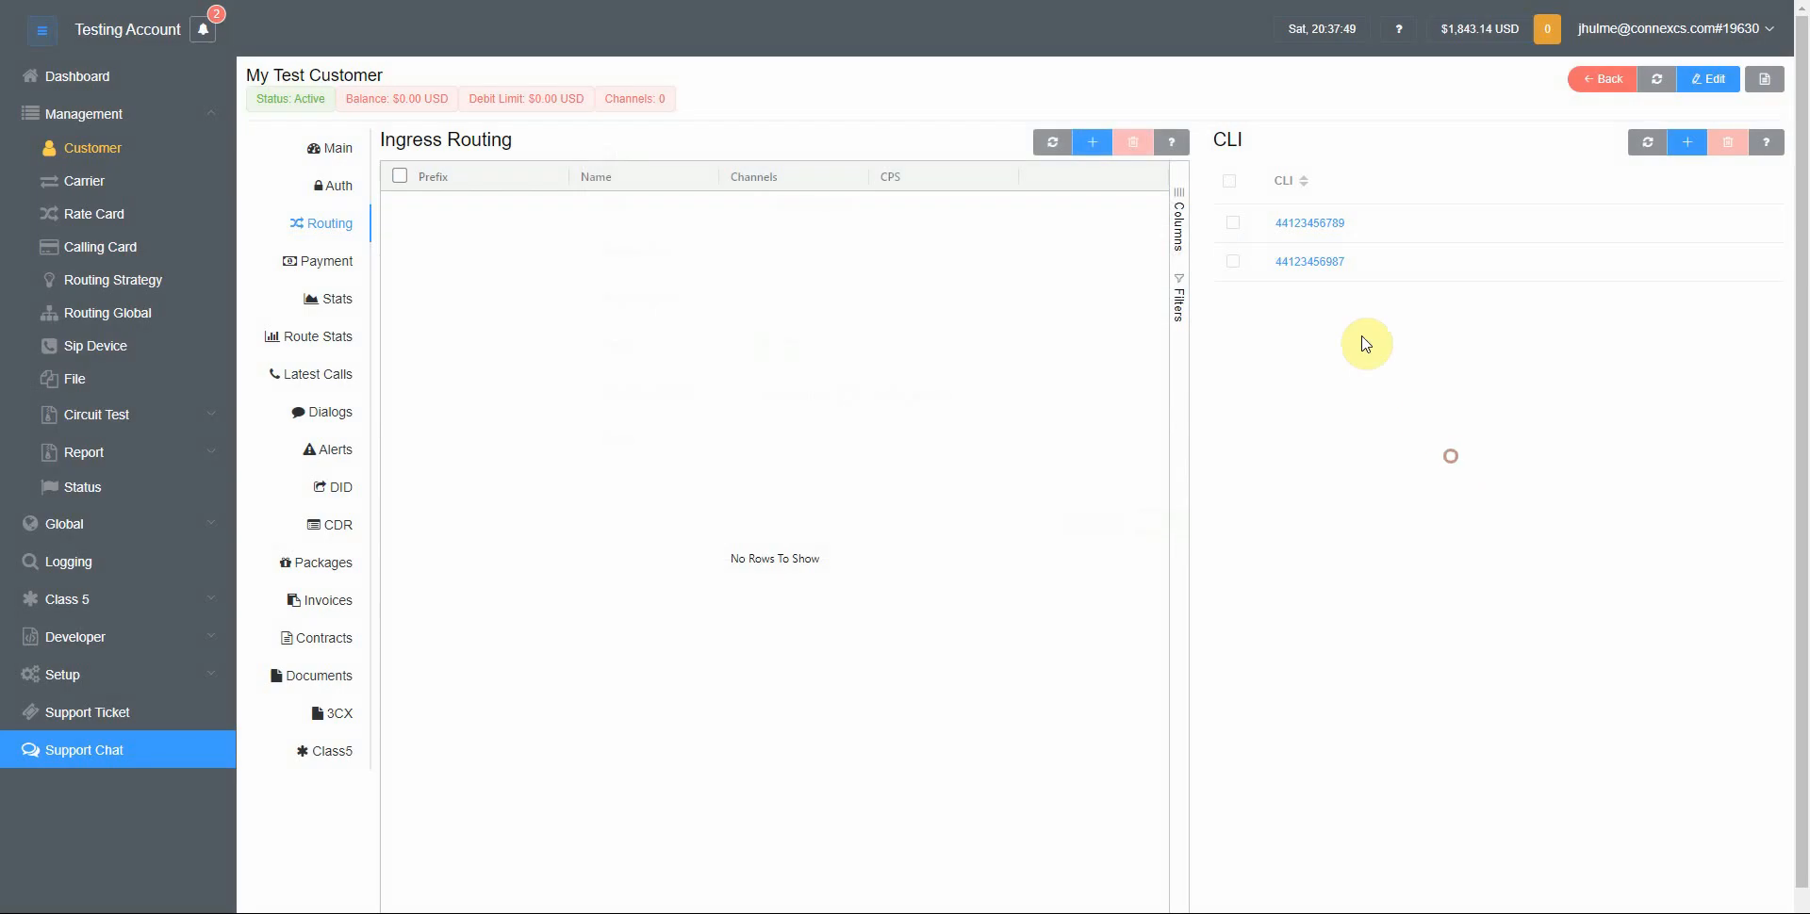
{"action": "left_click", "coordinate": [1325, 264]}
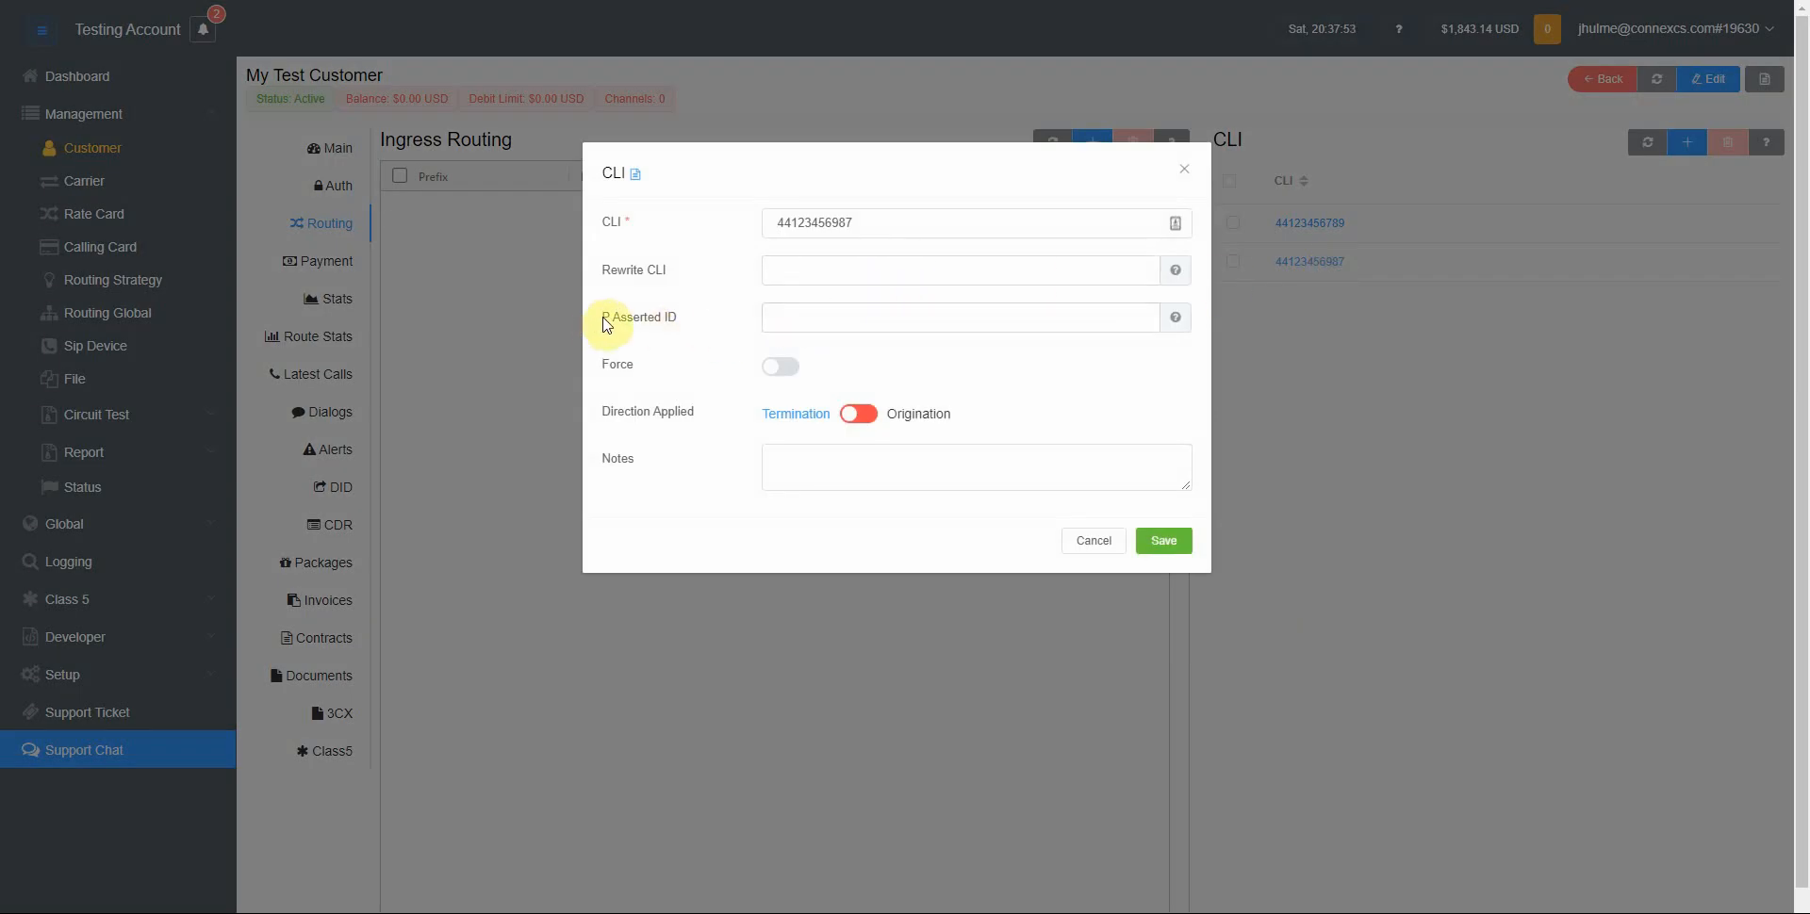
{"action": "left_click", "coordinate": [825, 223]}
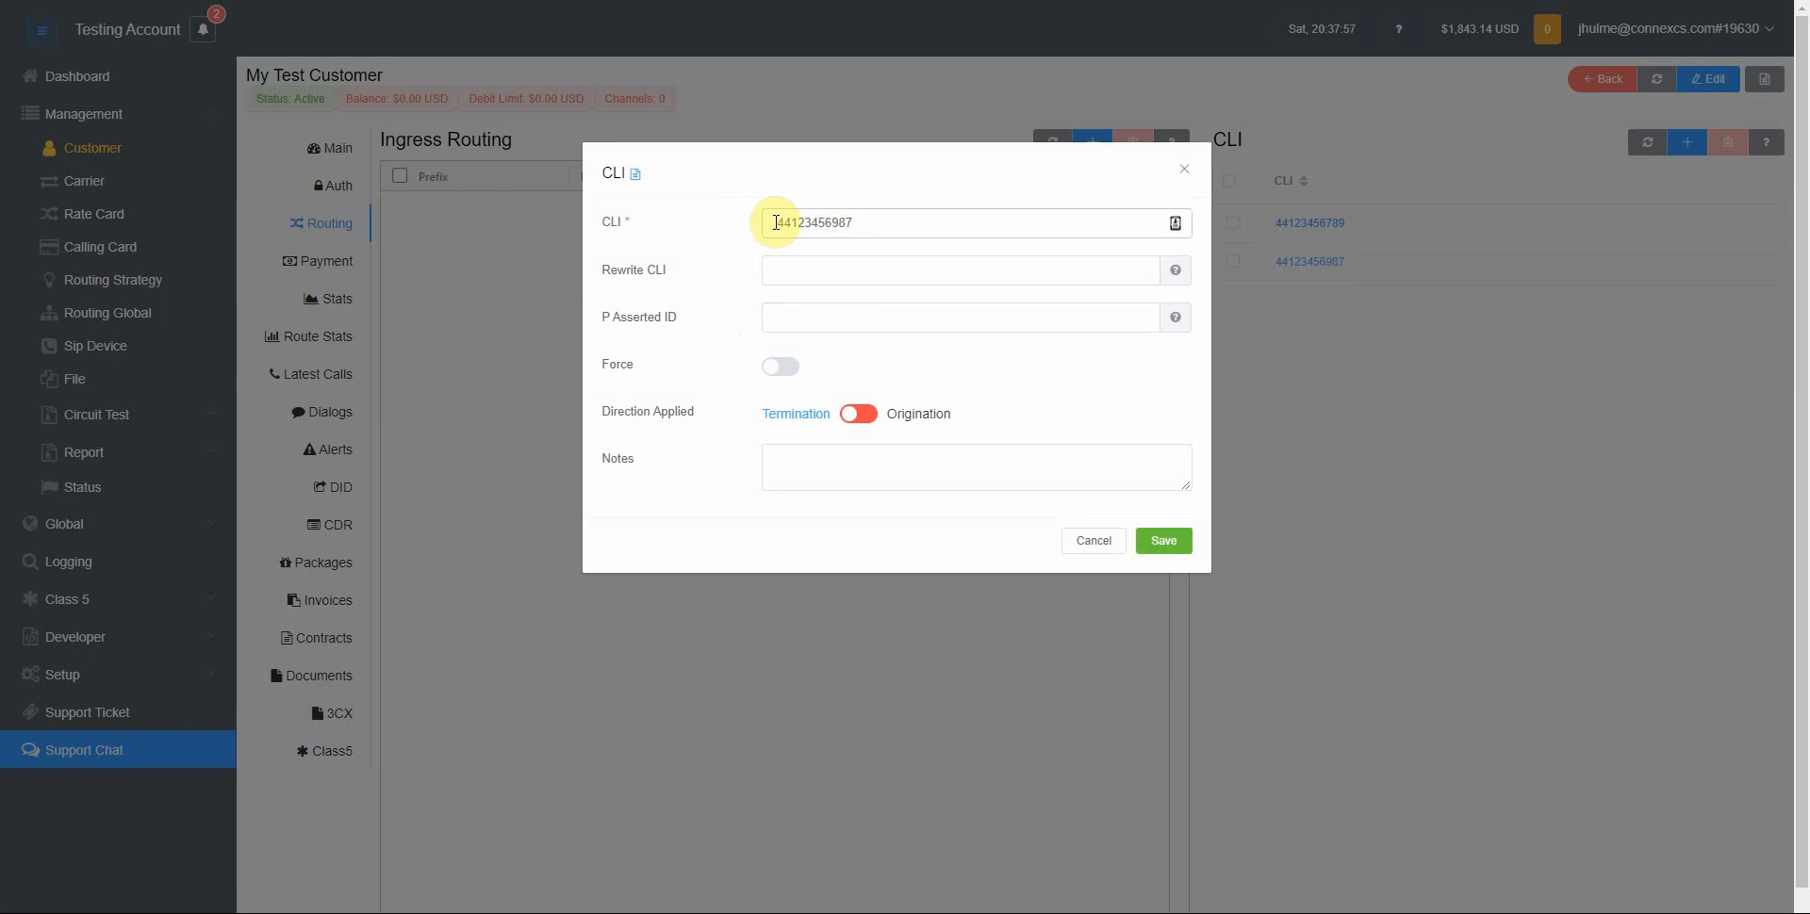
{"action": "left_click_drag", "start_coordinate": [772, 222], "coordinate": [889, 220]}
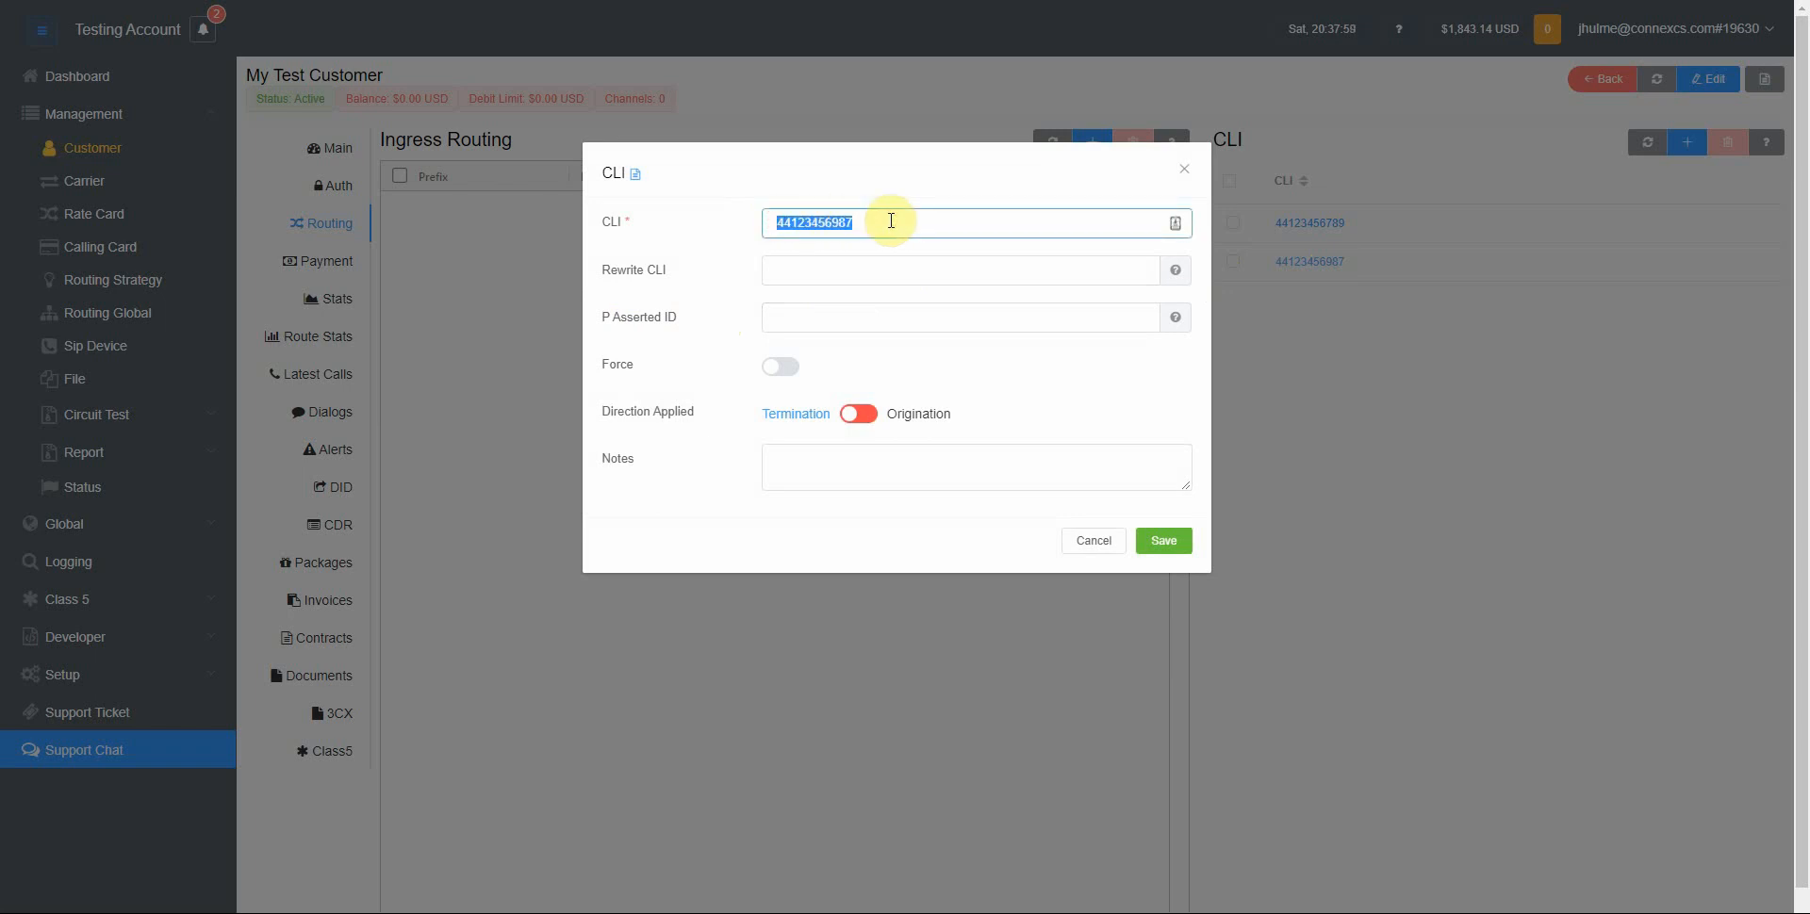
{"action": "left_click", "coordinate": [858, 306]}
{"action": "key", "text": "ctrl+v"}
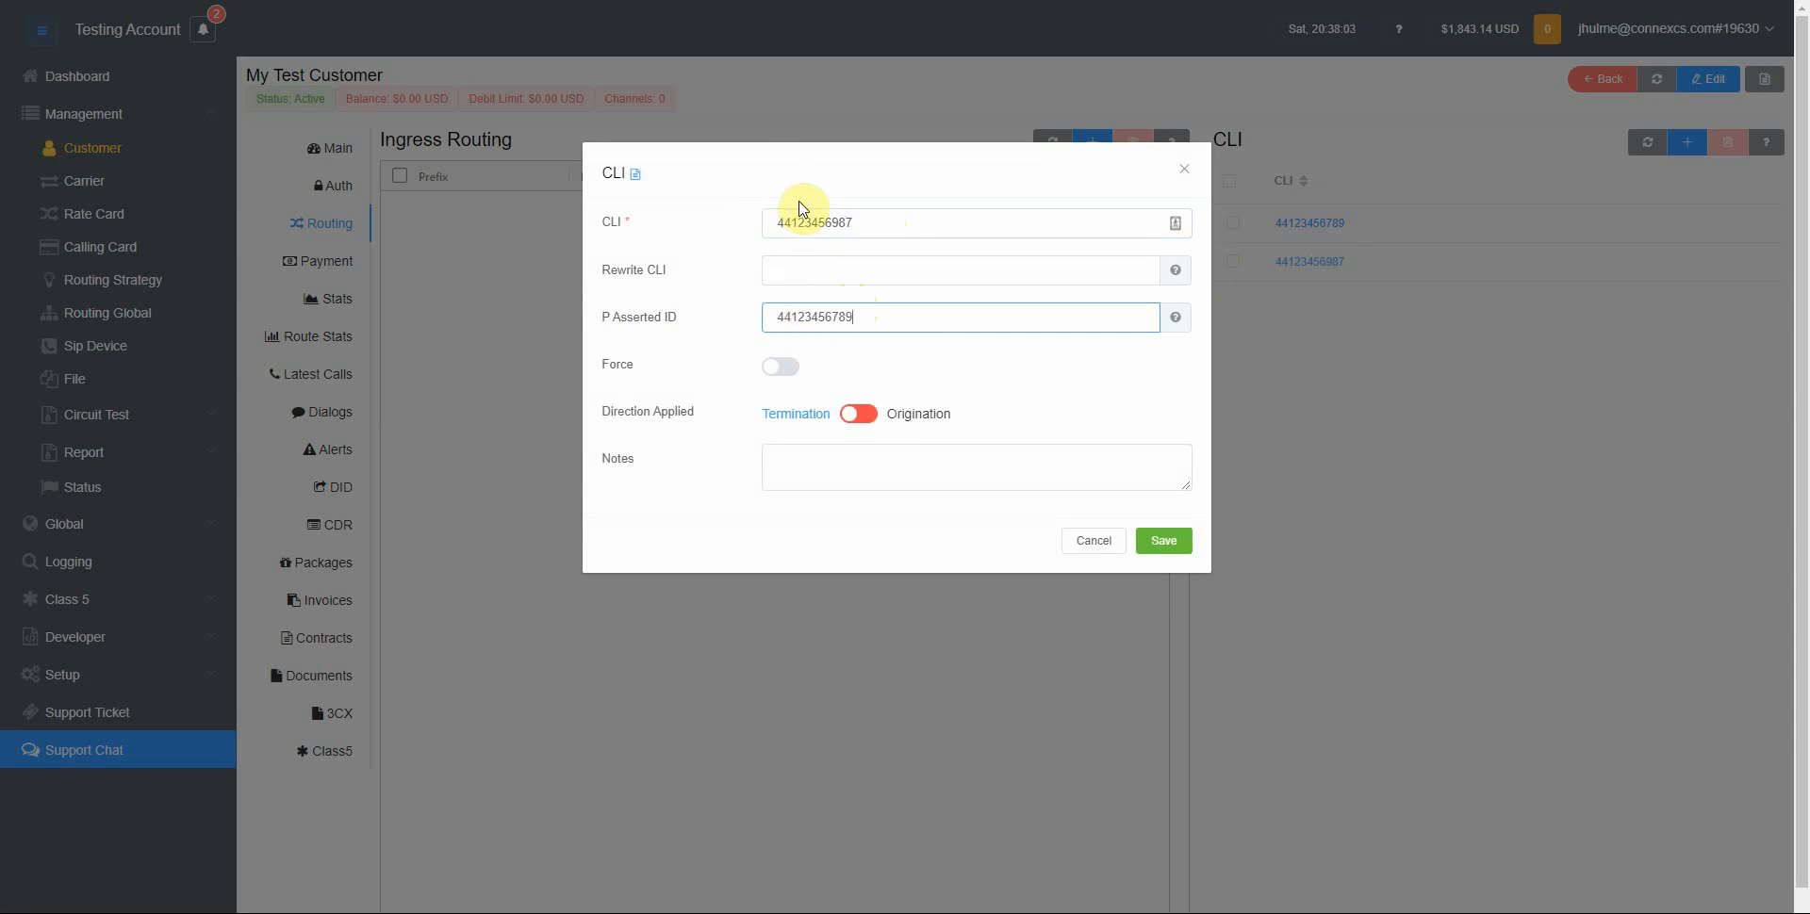
{"action": "left_click_drag", "start_coordinate": [778, 312], "coordinate": [921, 320]}
{"action": "left_click", "coordinate": [921, 319]}
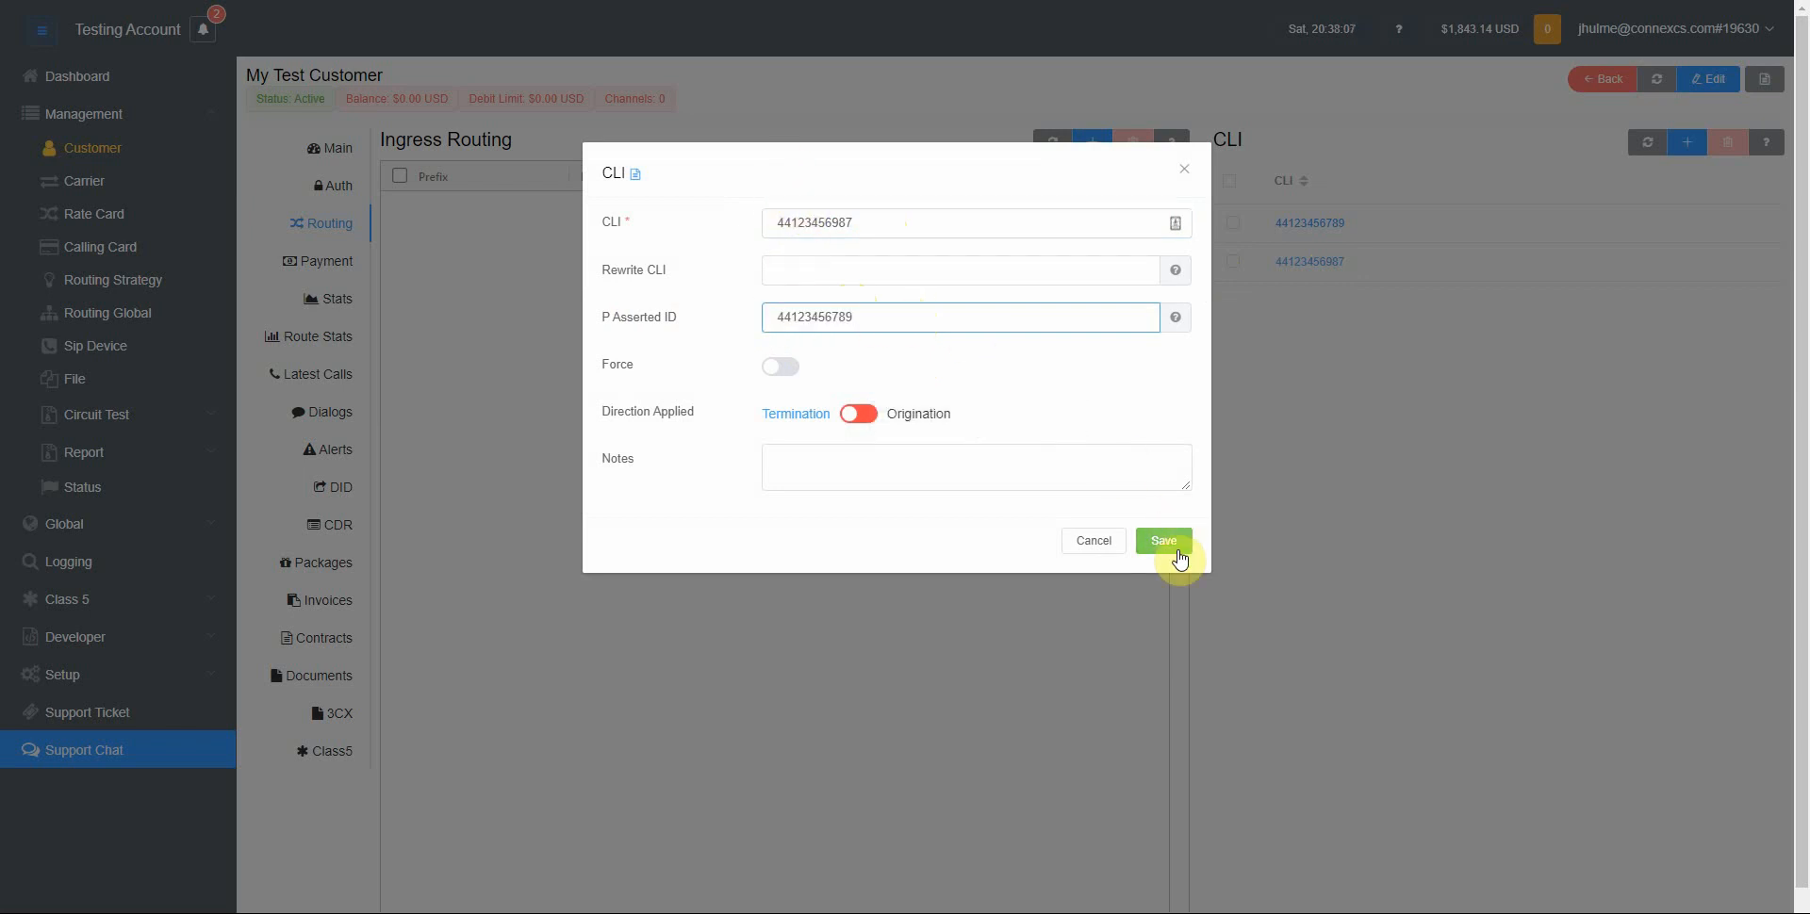
{"action": "left_click_drag", "start_coordinate": [895, 227], "coordinate": [696, 232]}
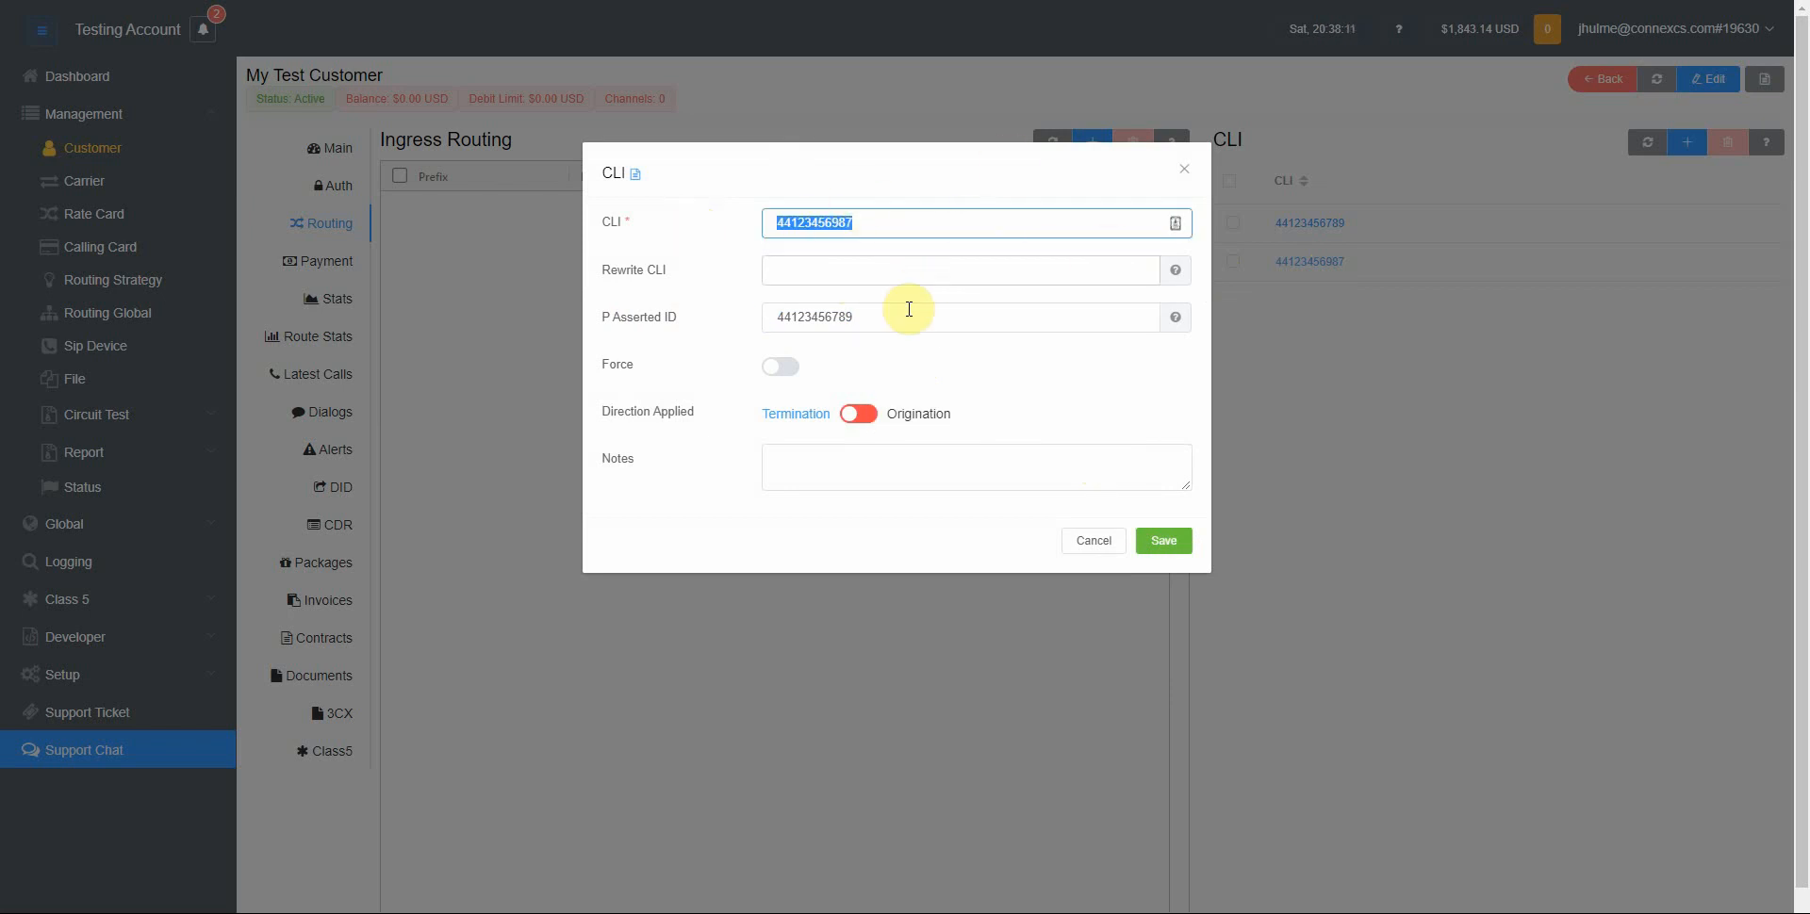
{"action": "left_click_drag", "start_coordinate": [906, 318], "coordinate": [675, 321]}
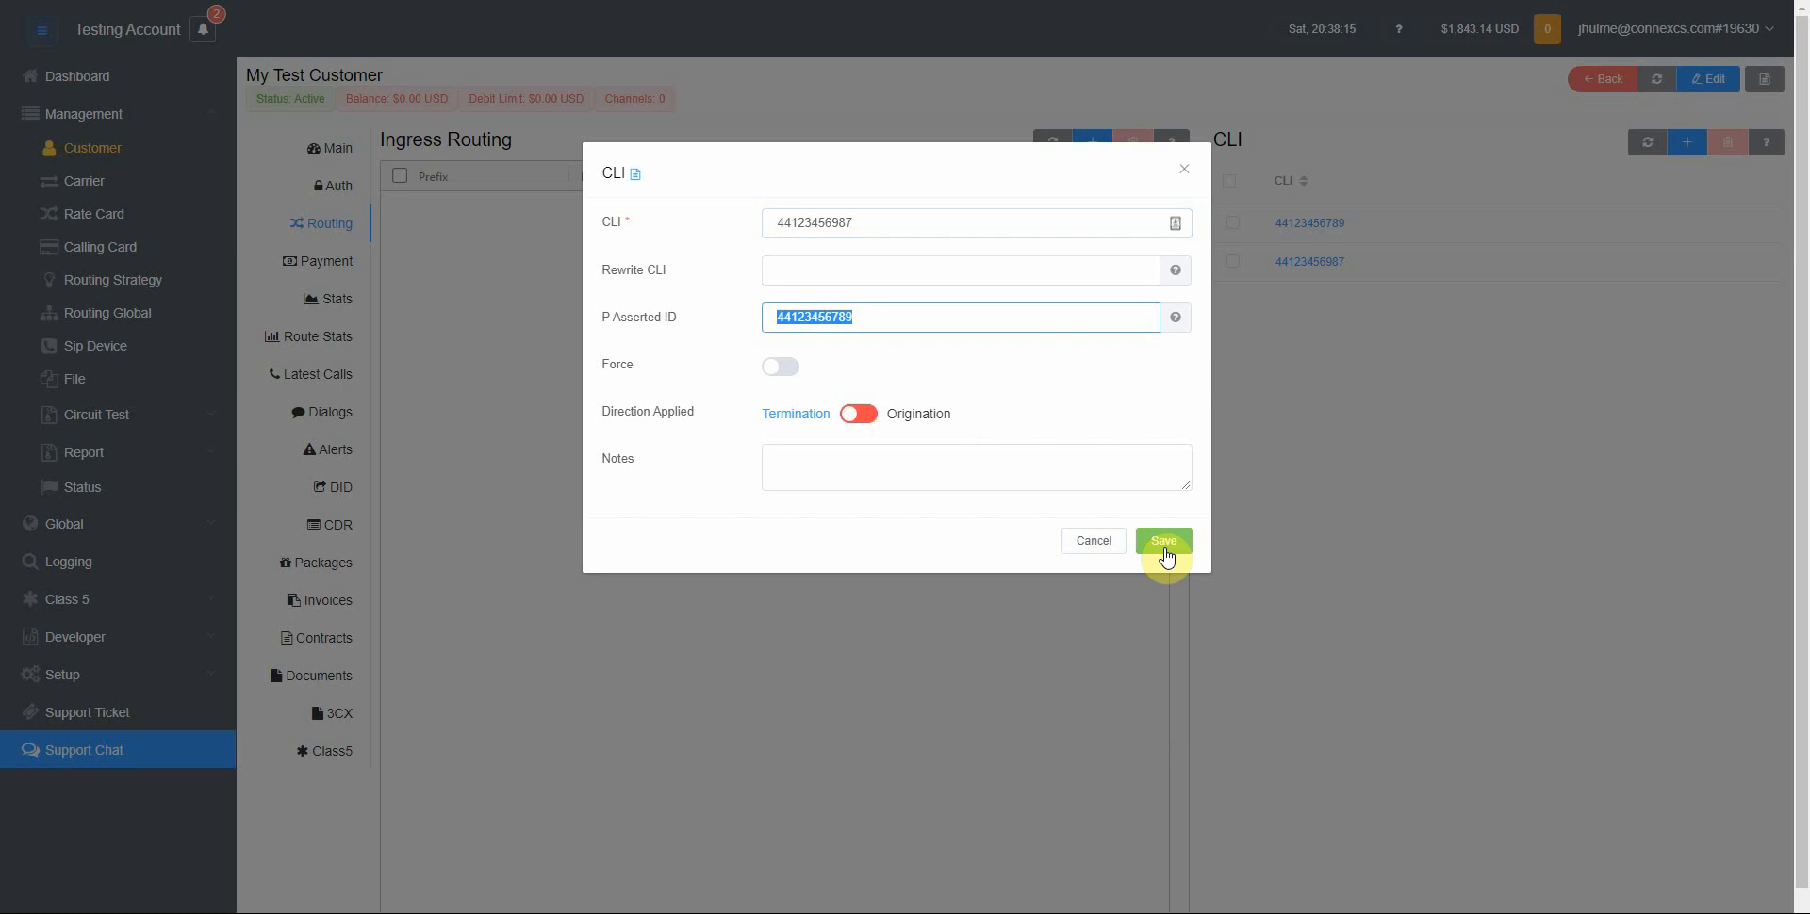
{"action": "left_click", "coordinate": [1164, 543]}
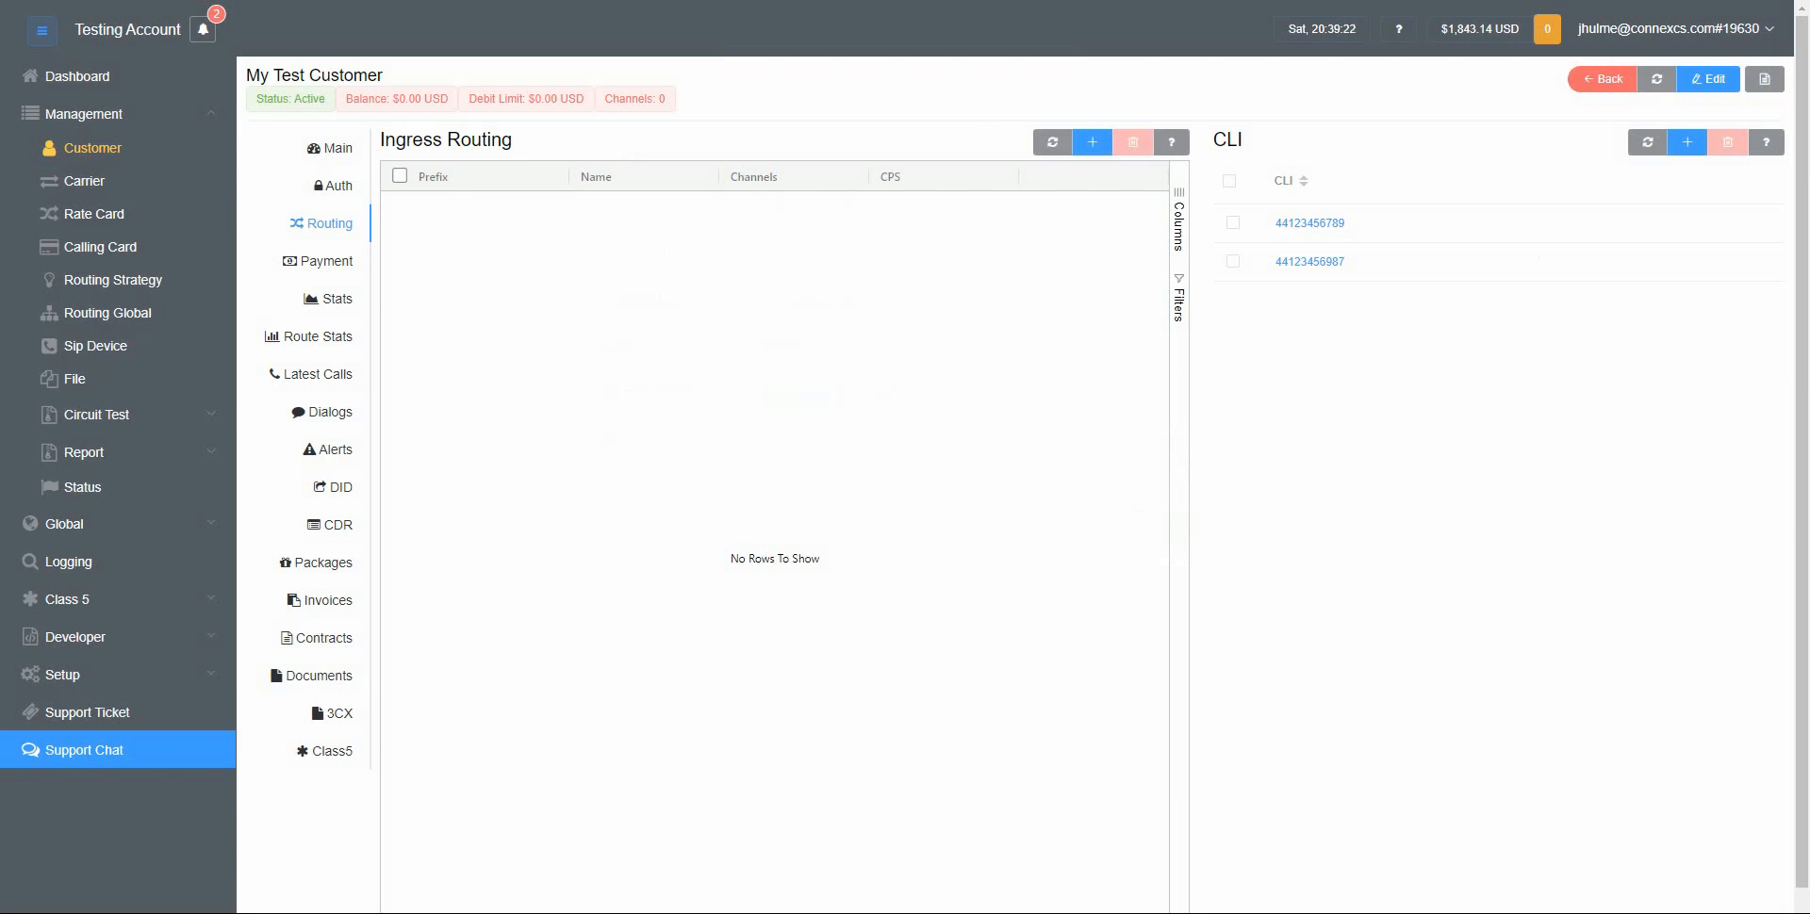
{"action": "left_click", "coordinate": [1338, 224]}
{"action": "left_click_drag", "start_coordinate": [900, 225], "coordinate": [710, 226]}
{"action": "key", "text": "ctrl+c"}
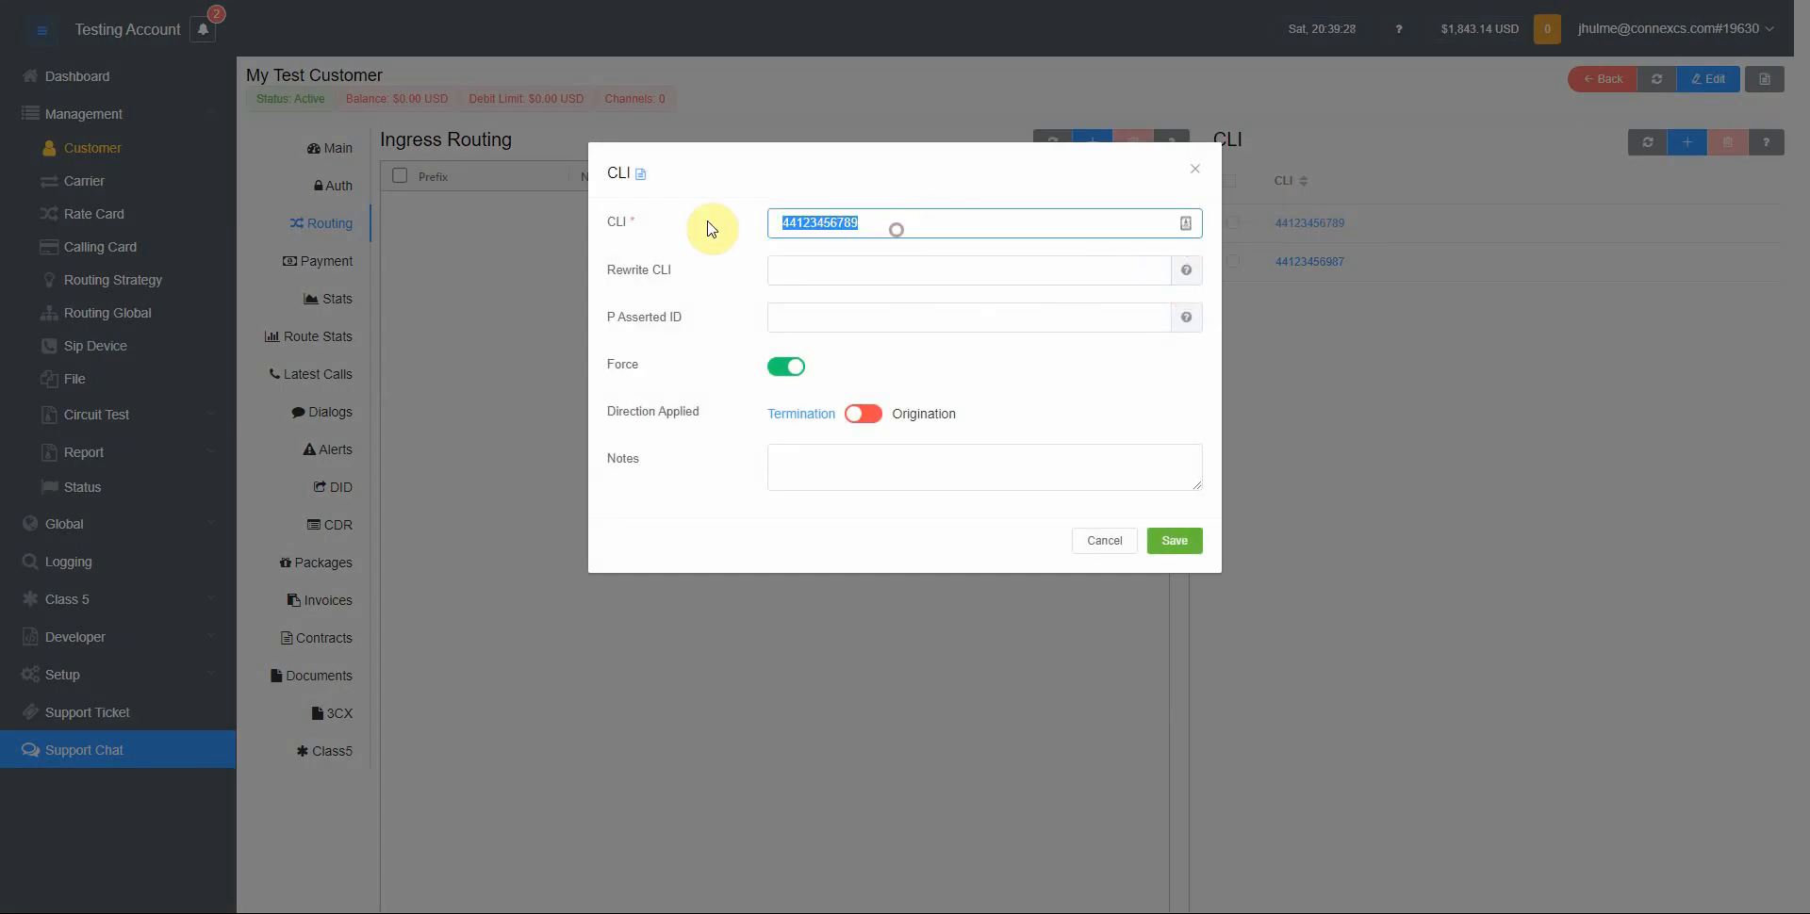
{"action": "left_click", "coordinate": [1489, 242]}
{"action": "left_click", "coordinate": [1685, 148]}
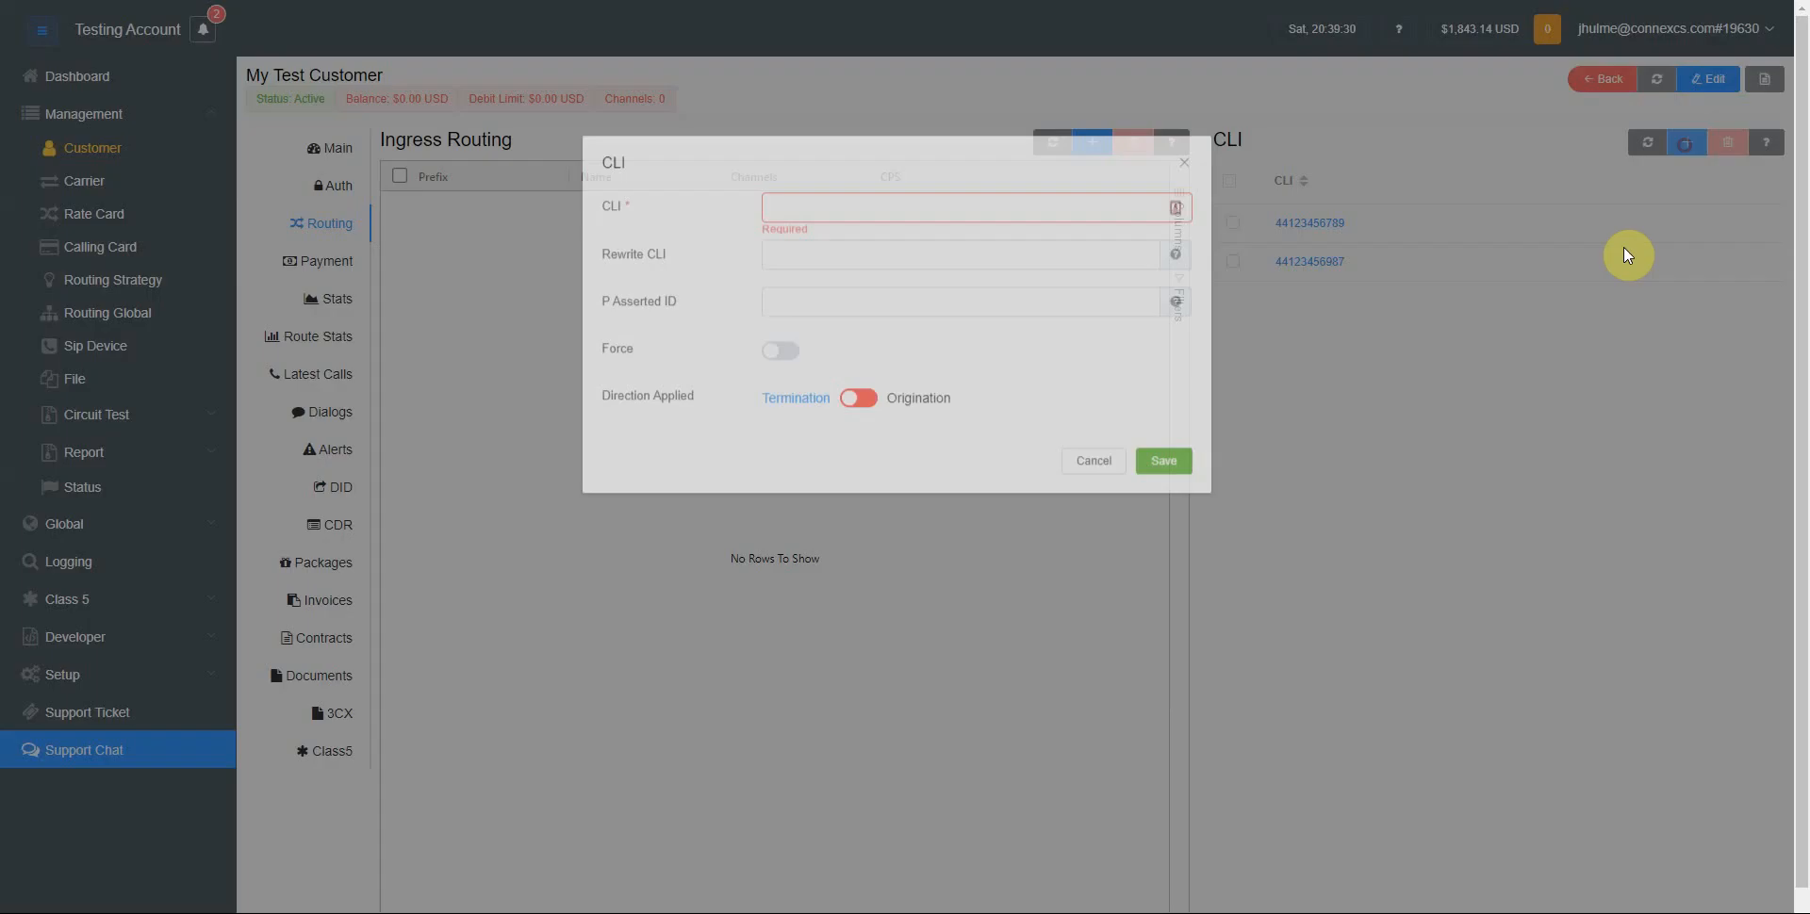
{"action": "left_click", "coordinate": [819, 213]}
{"action": "key", "text": "ctrl+v"}
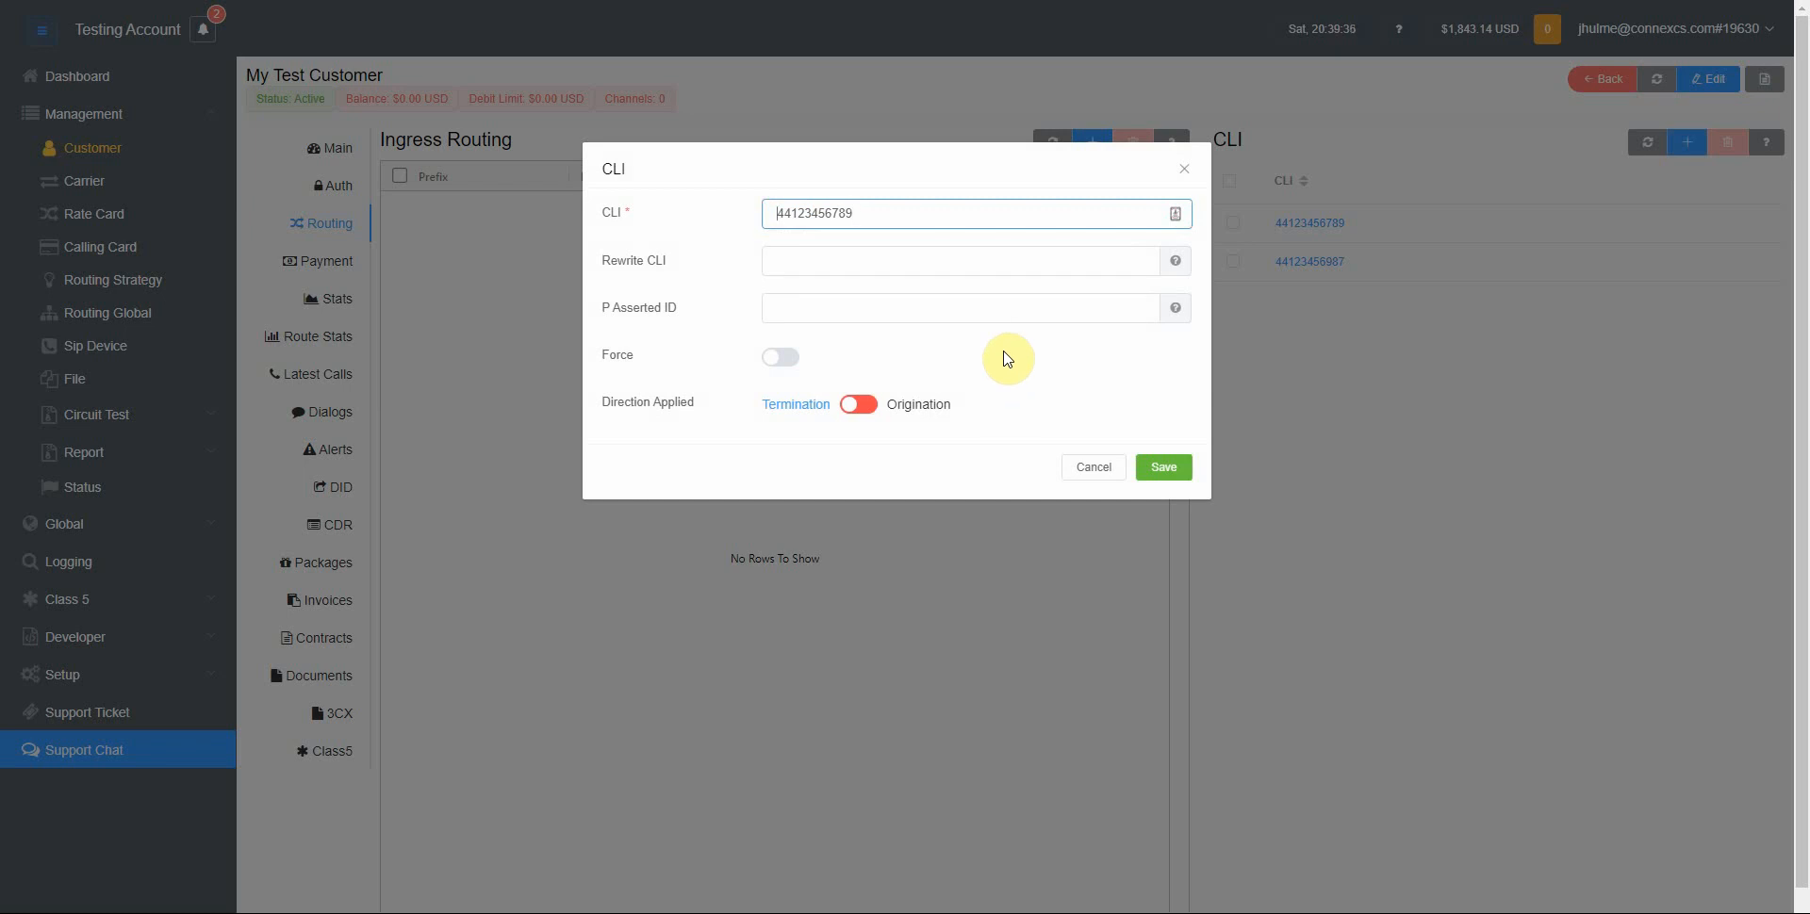
{"action": "key", "text": "Home"}
{"action": "type", "text": "^"}
{"action": "key", "text": "shift+End"}
{"action": "key", "text": "End"}
{"action": "key", "text": "BackSpace"}
{"action": "key", "text": "BackSpace"}
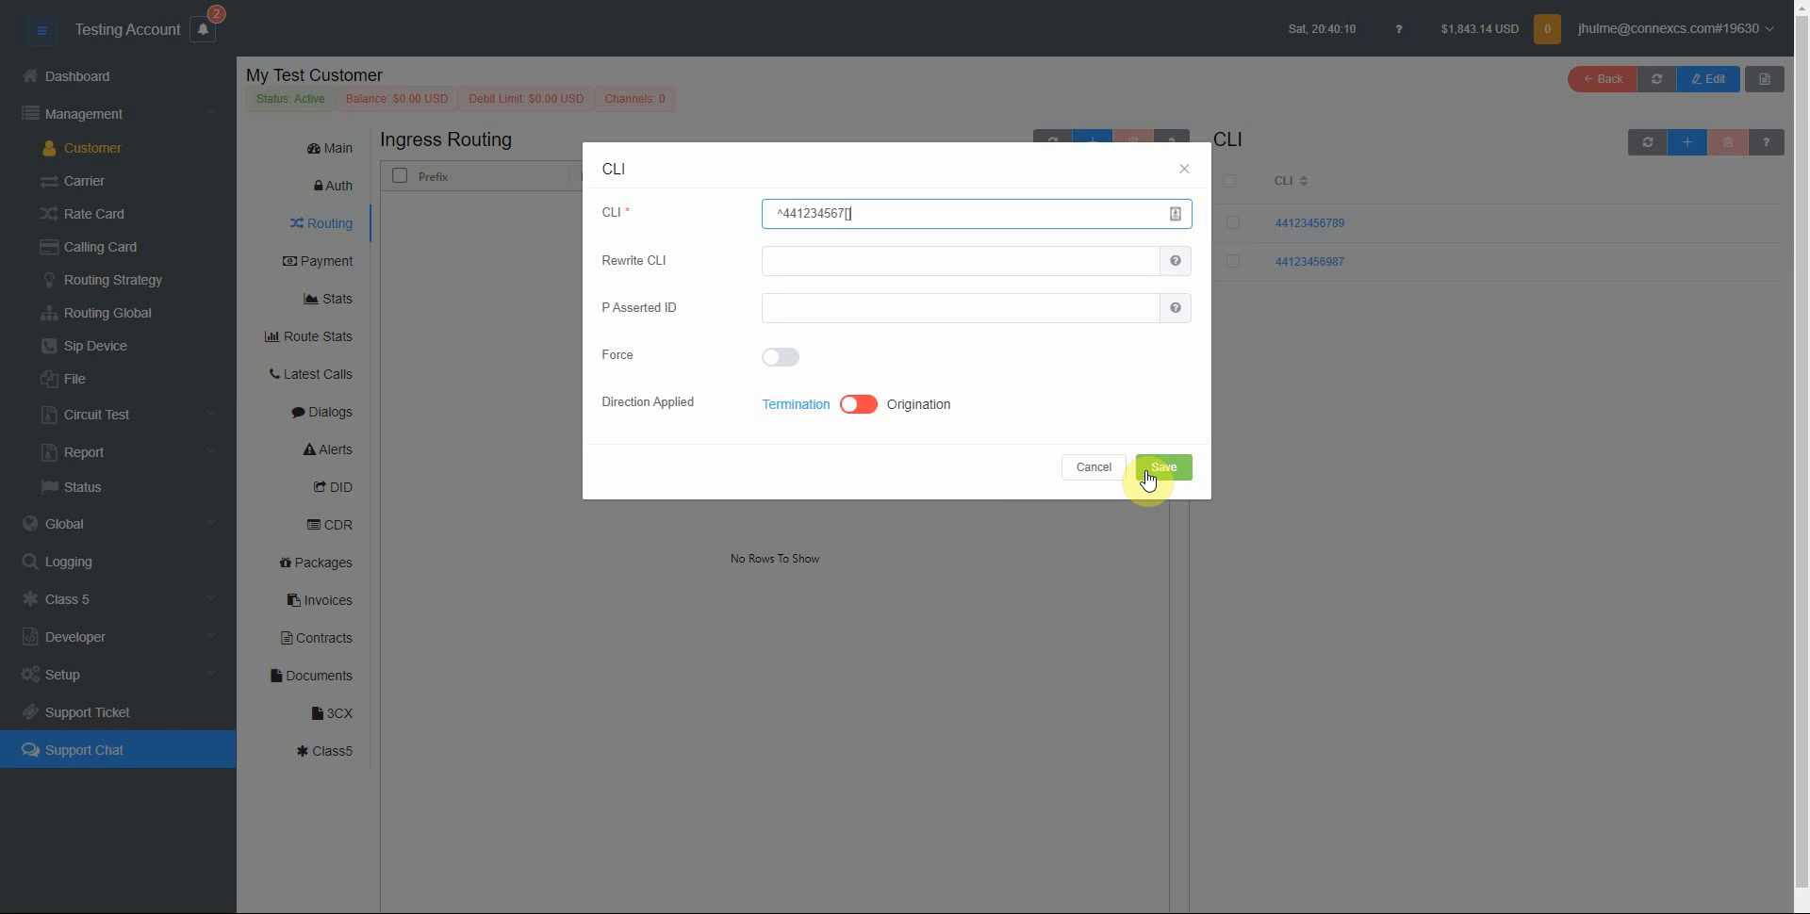
{"action": "type", "text": "0-4"}
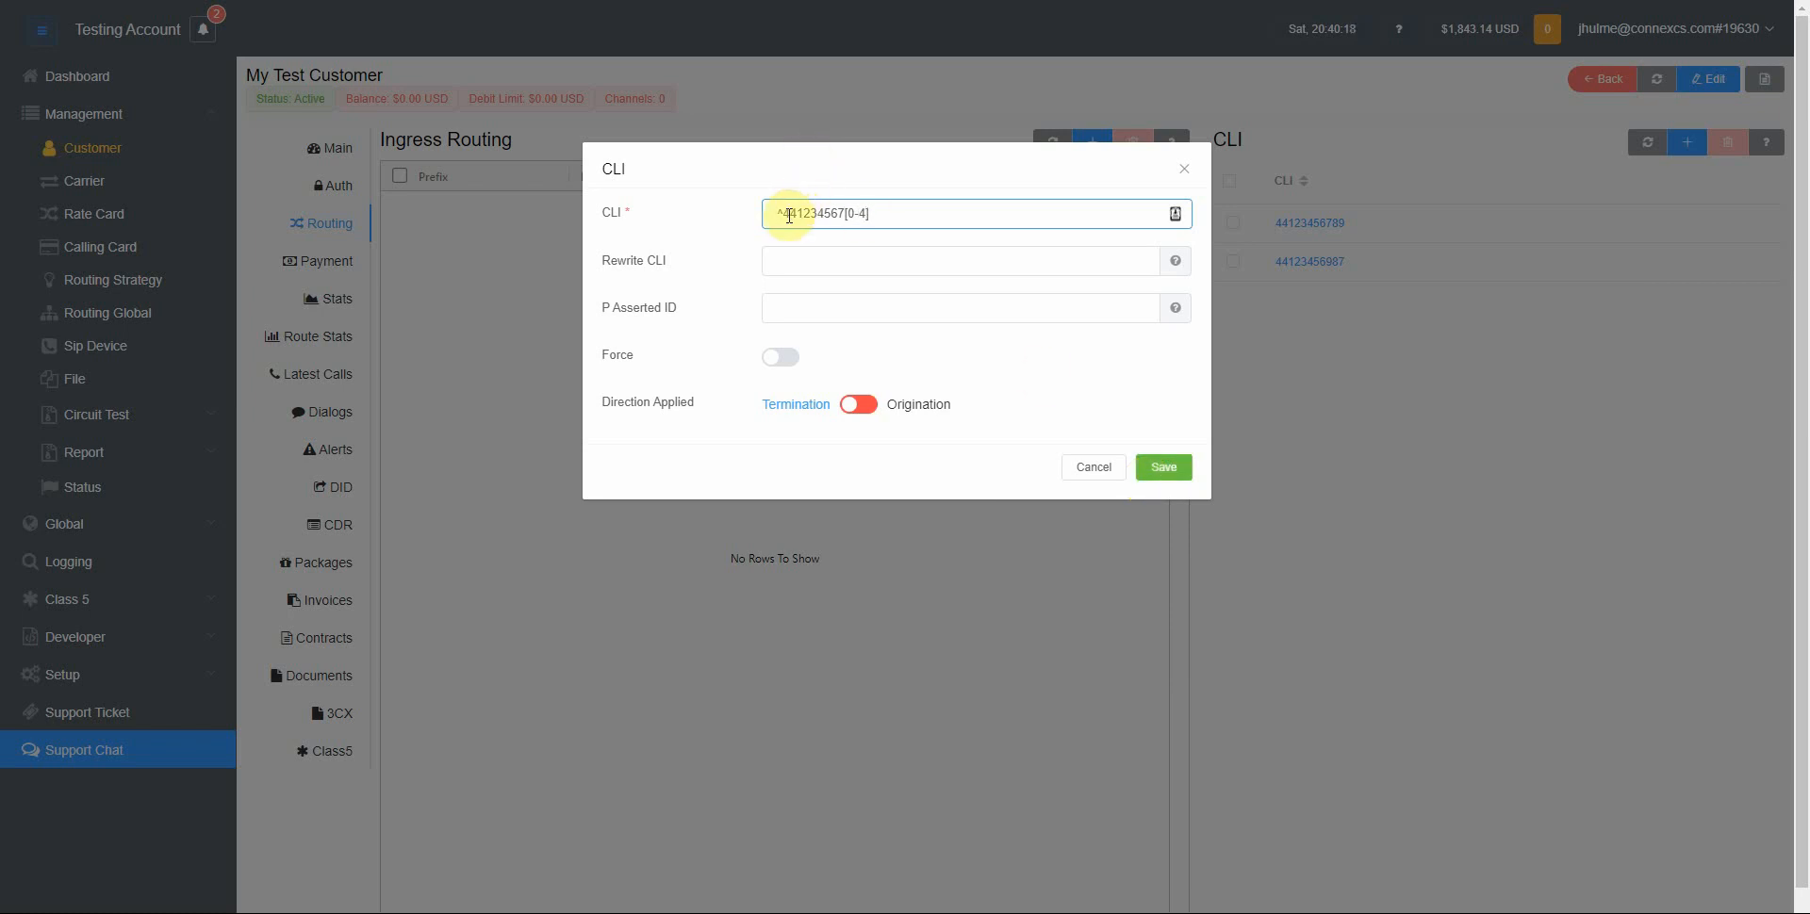
{"action": "left_click_drag", "start_coordinate": [783, 215], "coordinate": [873, 215]}
{"action": "left_click", "coordinate": [846, 215]}
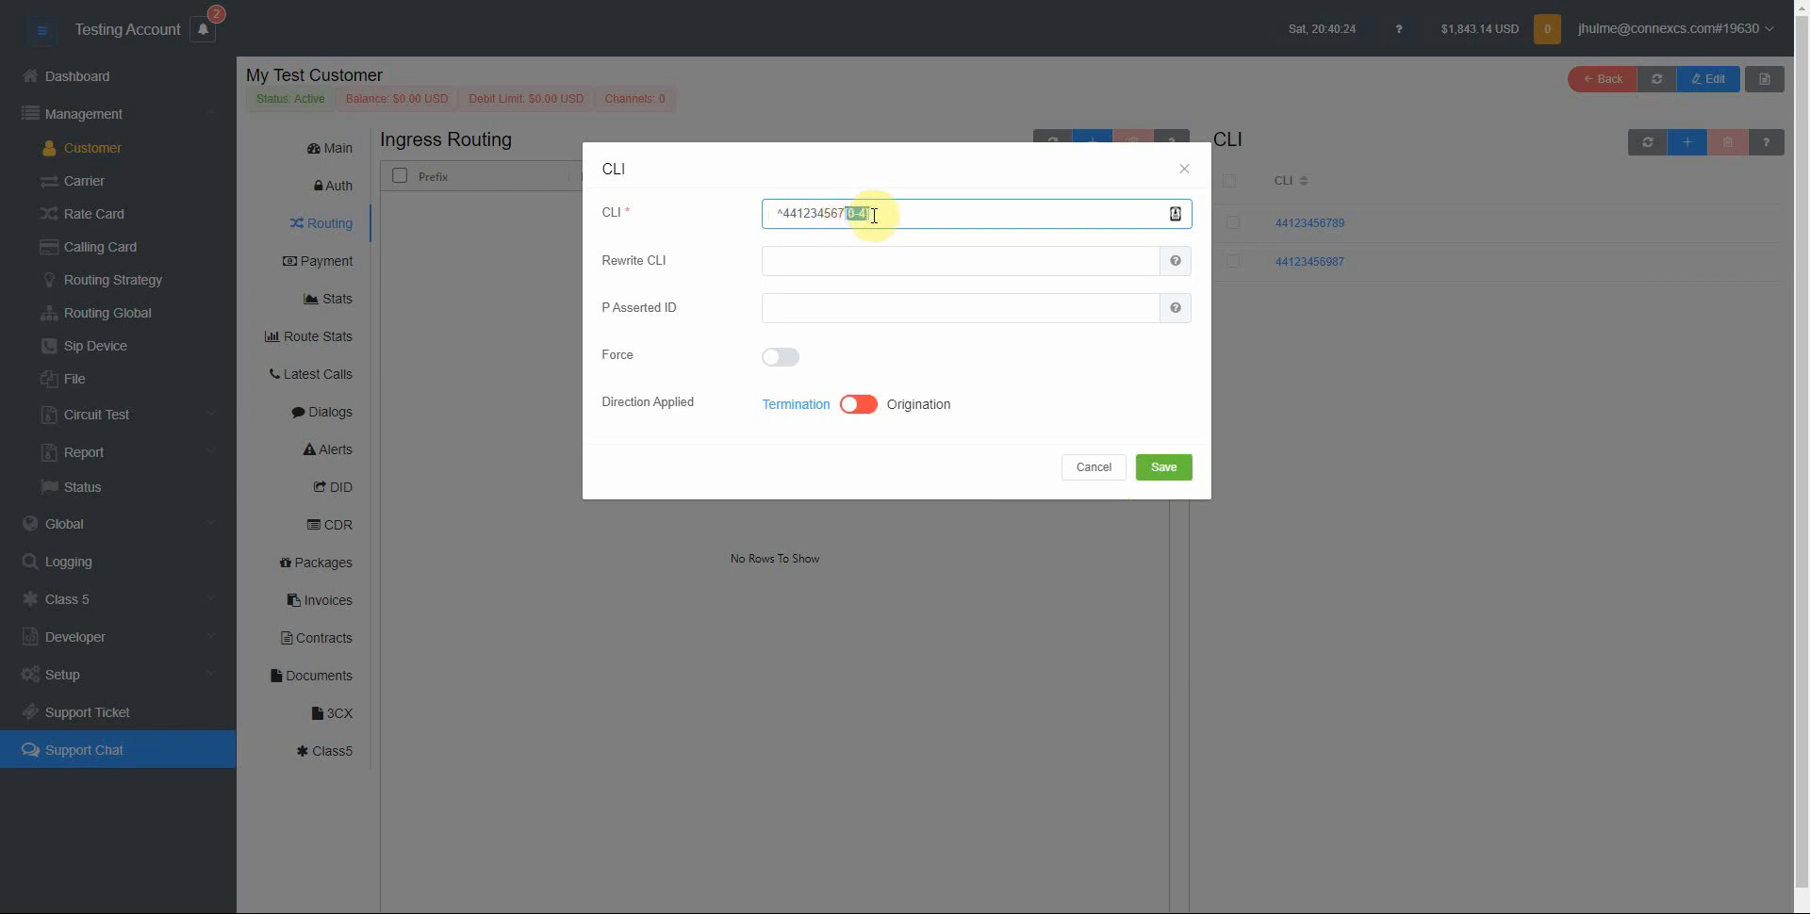
{"action": "left_click", "coordinate": [1167, 465]}
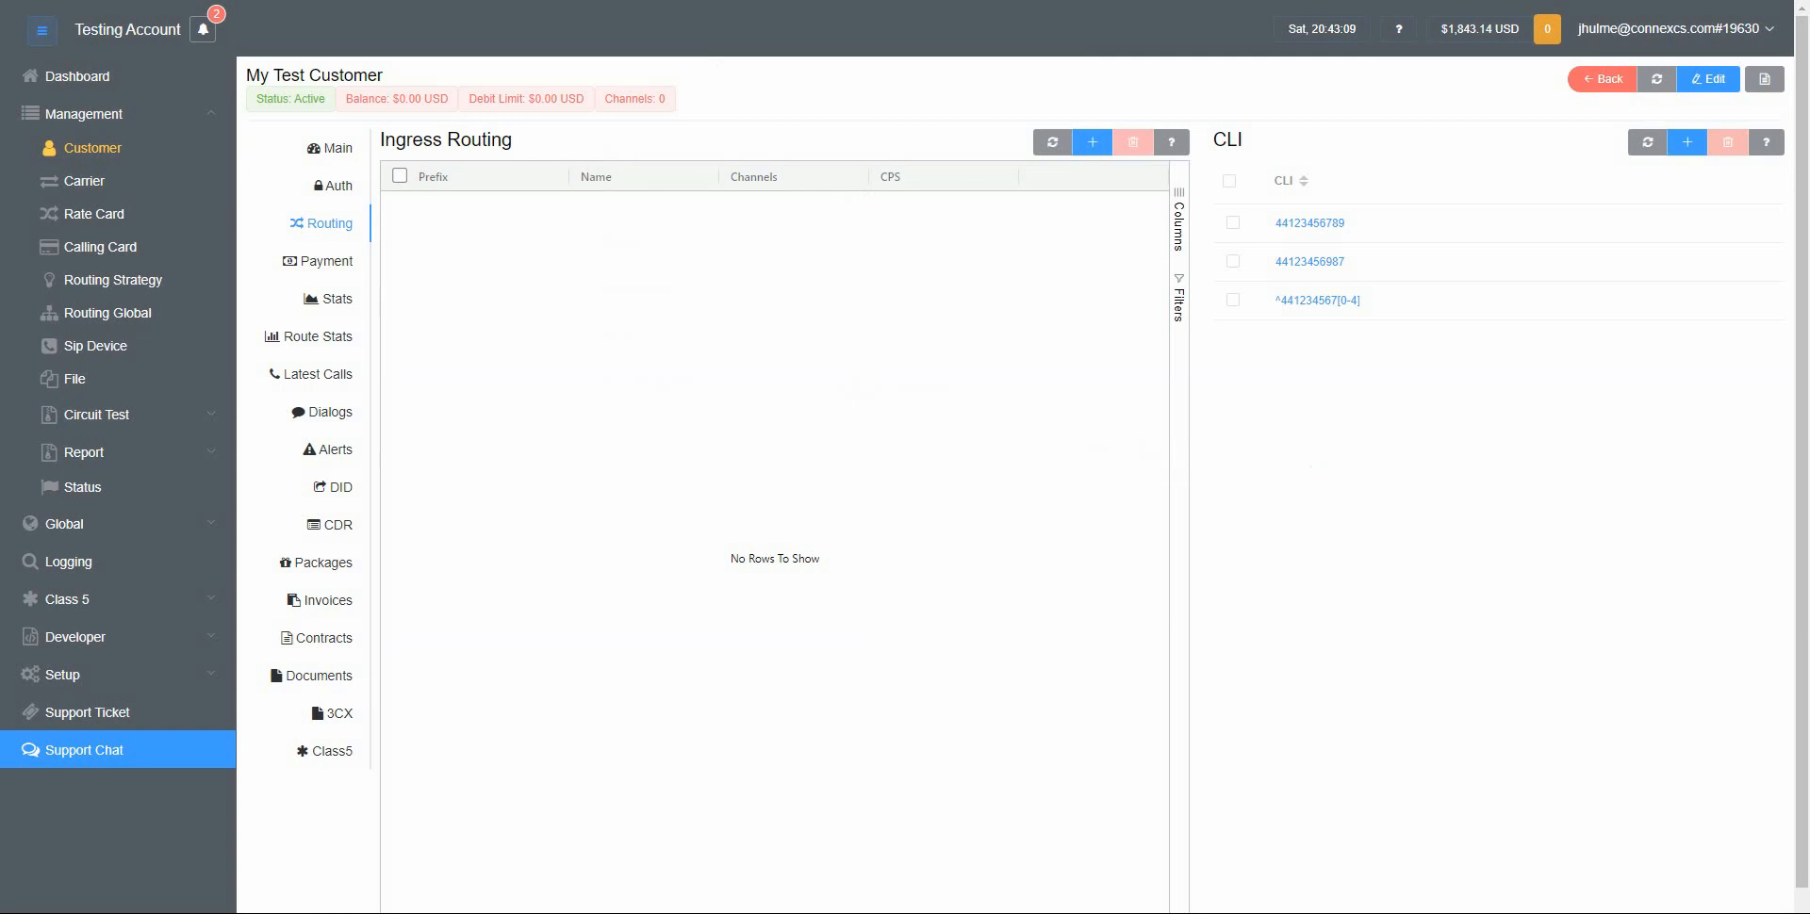
Select all three CLI entries and delete them
{"action": "left_click", "coordinate": [1229, 180]}
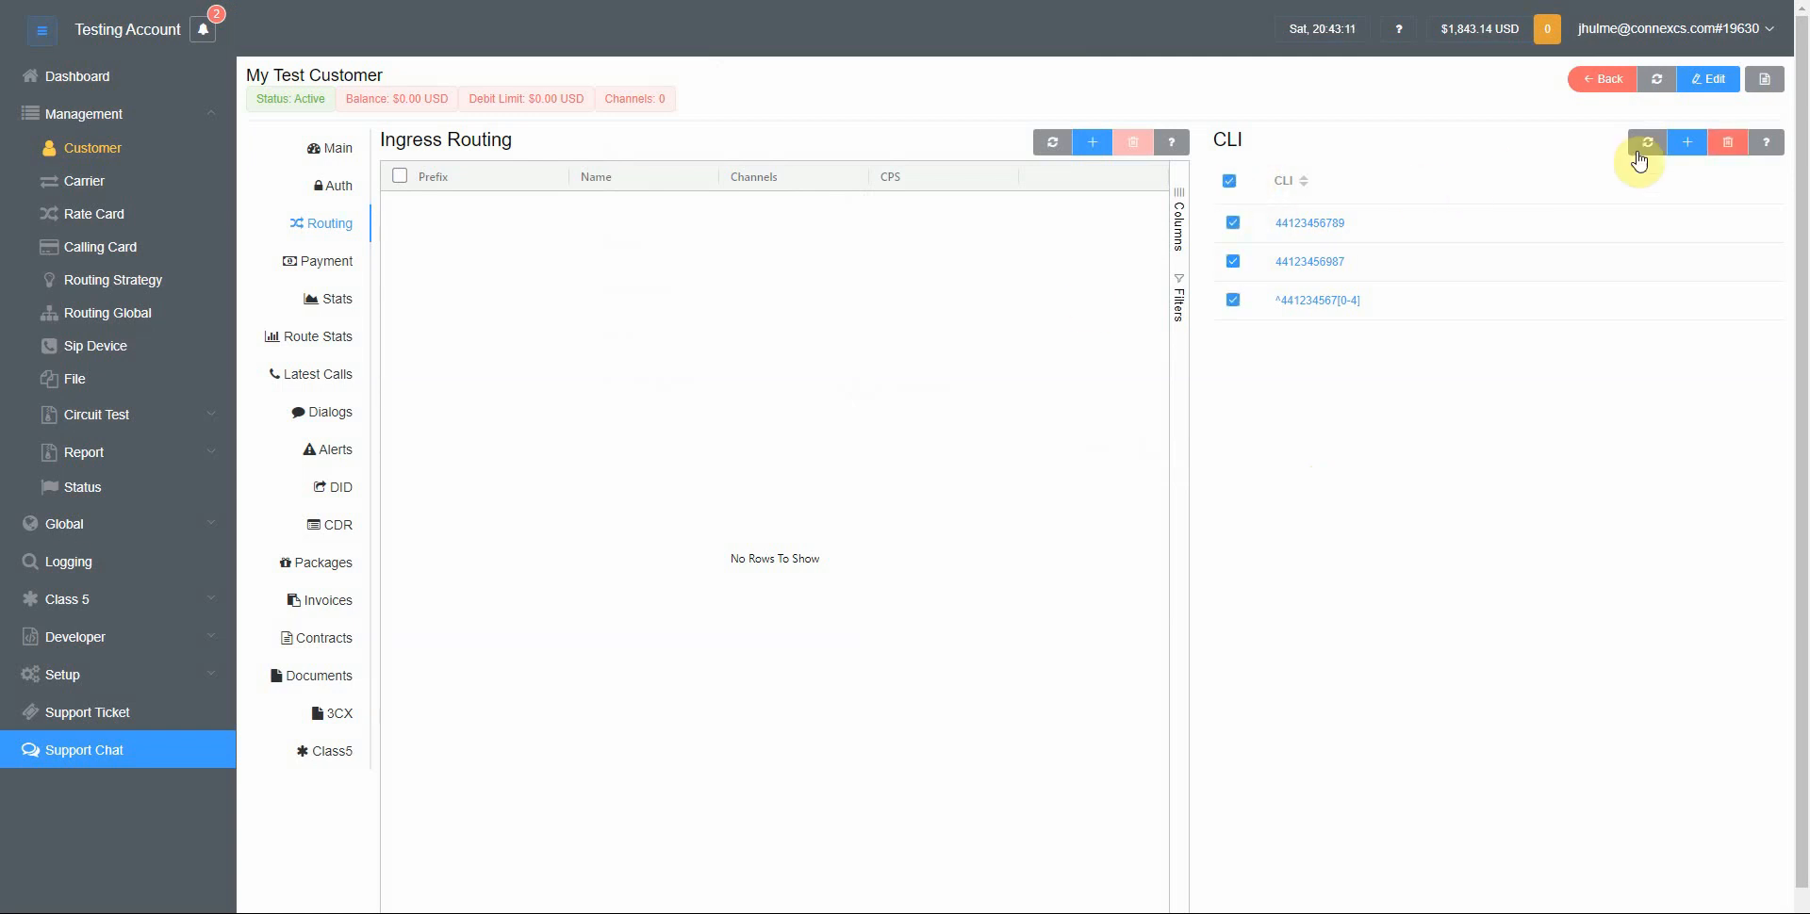
{"action": "left_click", "coordinate": [1726, 148]}
{"action": "left_click", "coordinate": [1063, 515]}
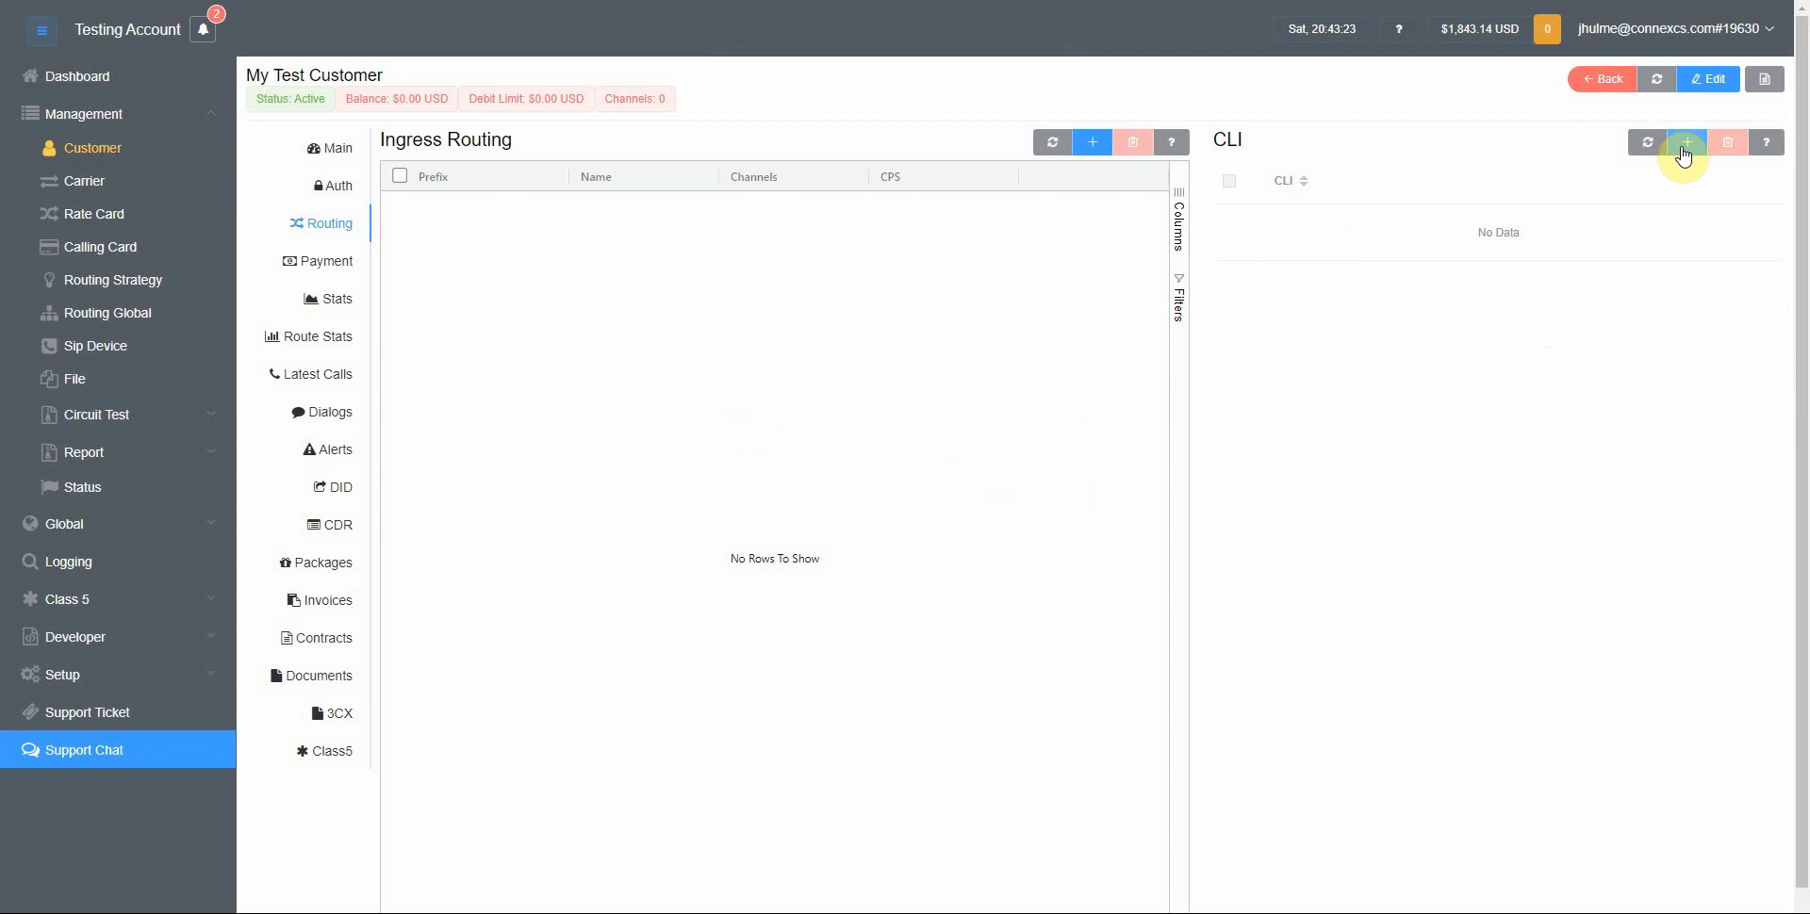
Add a CLI entry with the pattern ^91140[0-9]{7}$ for the customer and save it
{"action": "left_click", "coordinate": [1685, 146]}
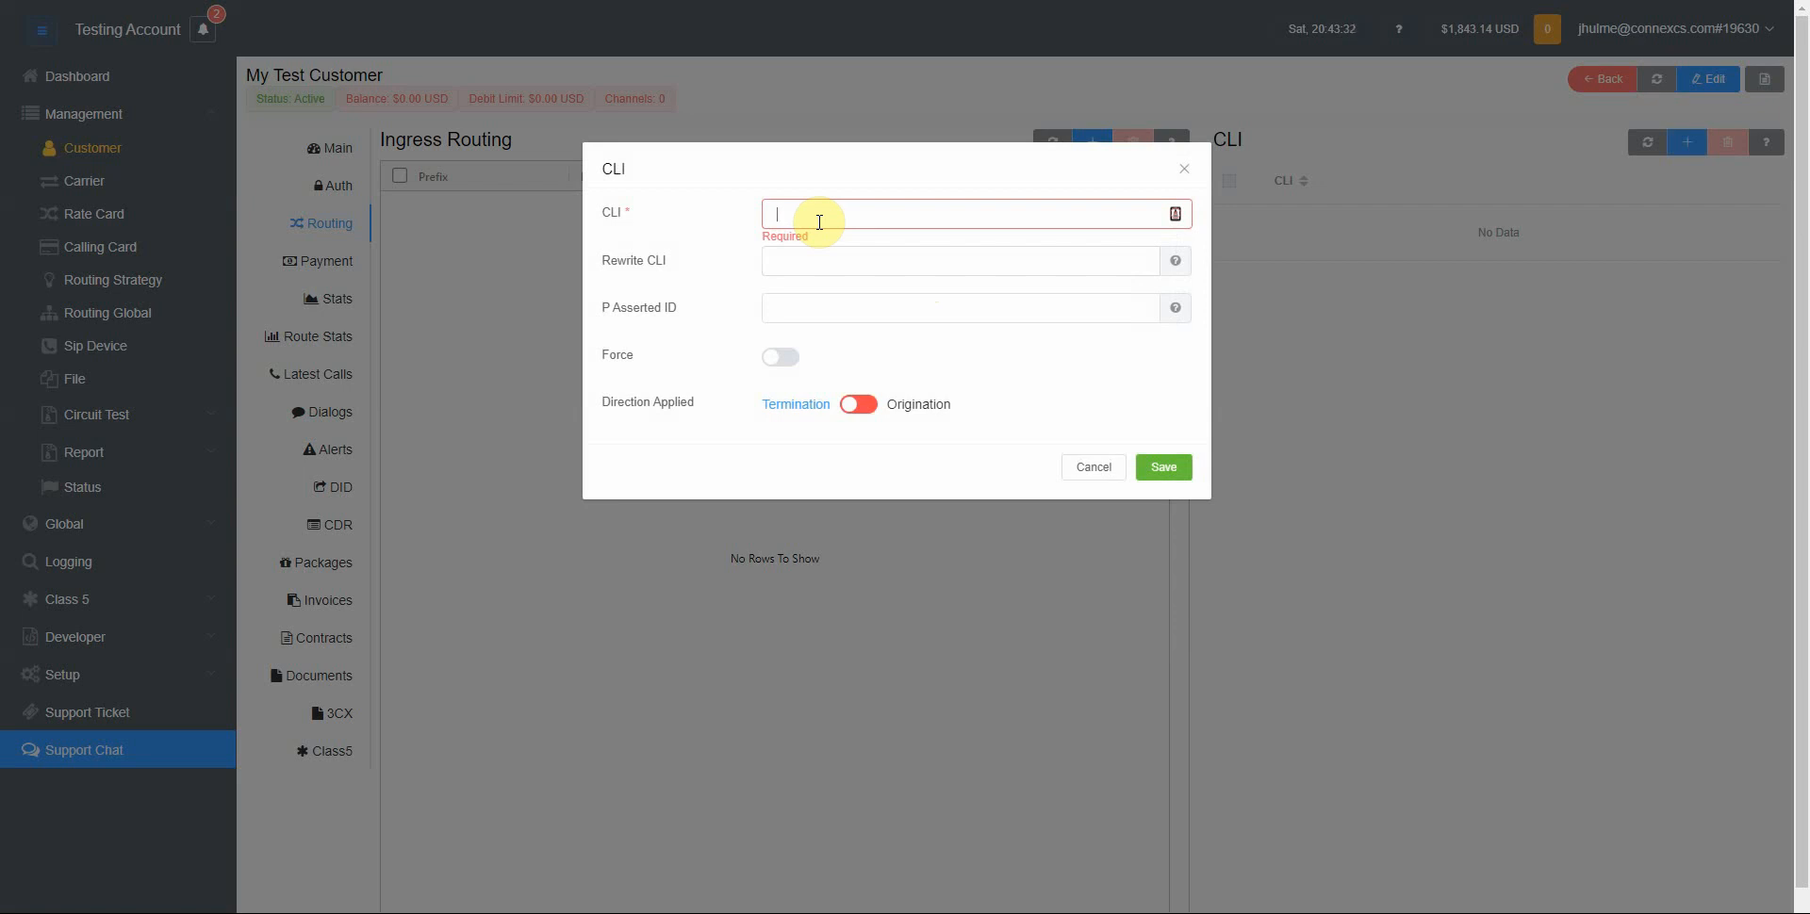
{"action": "type", "text": "^"}
{"action": "type", "text": "91"}
{"action": "type", "text": "[]"}
{"action": "type", "text": "0-"}
{"action": "type", "text": "9"}
{"action": "type", "text": "[]"}
{"action": "type", "text": "7}$"}
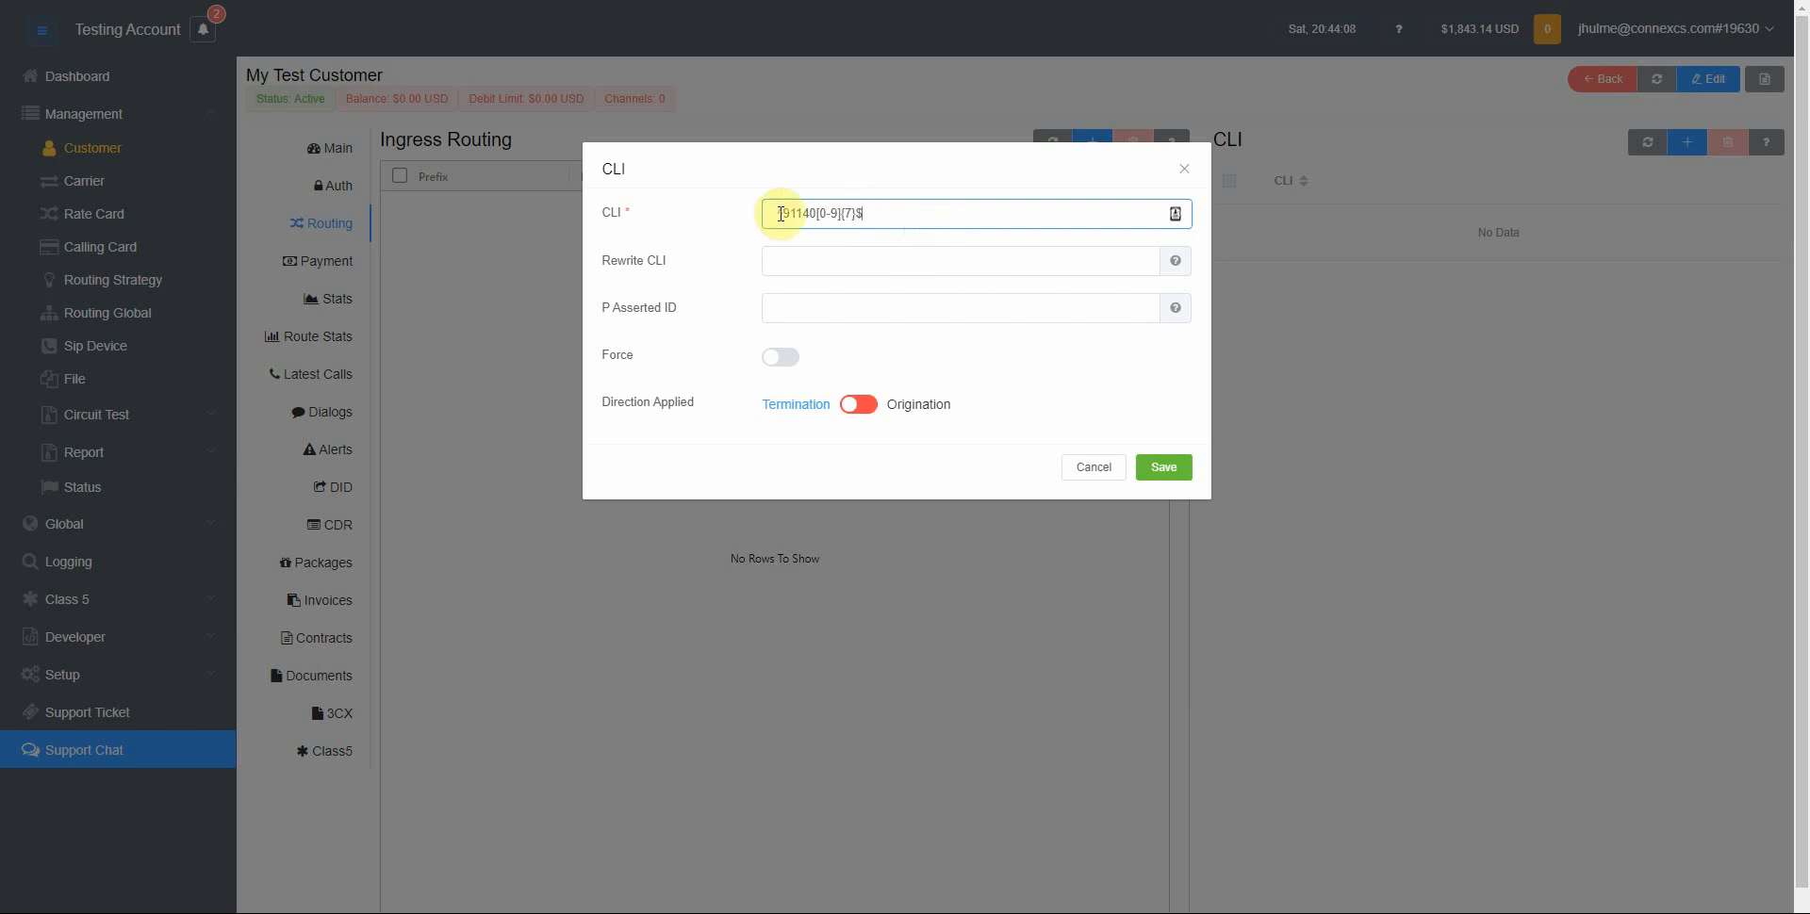
{"action": "left_click", "coordinate": [1162, 465]}
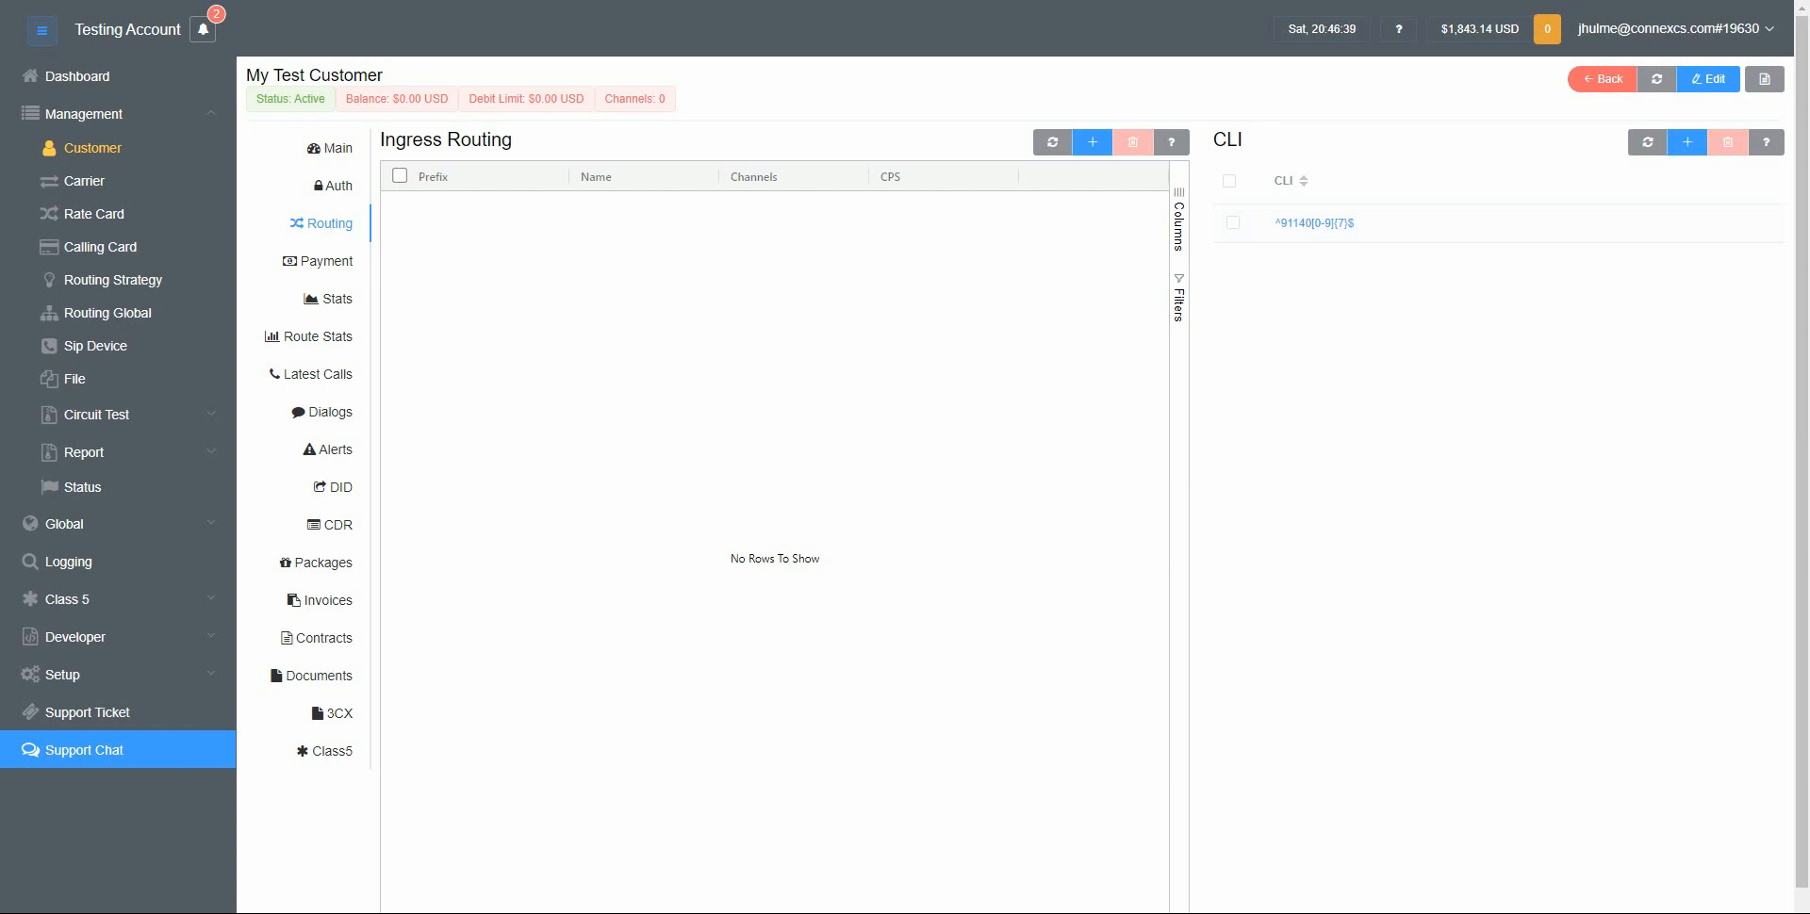
Open Vendor1's India Provider Card properties and set its CLI Restrict to ^91 under Advanced, then save
{"action": "left_click", "coordinate": [98, 189]}
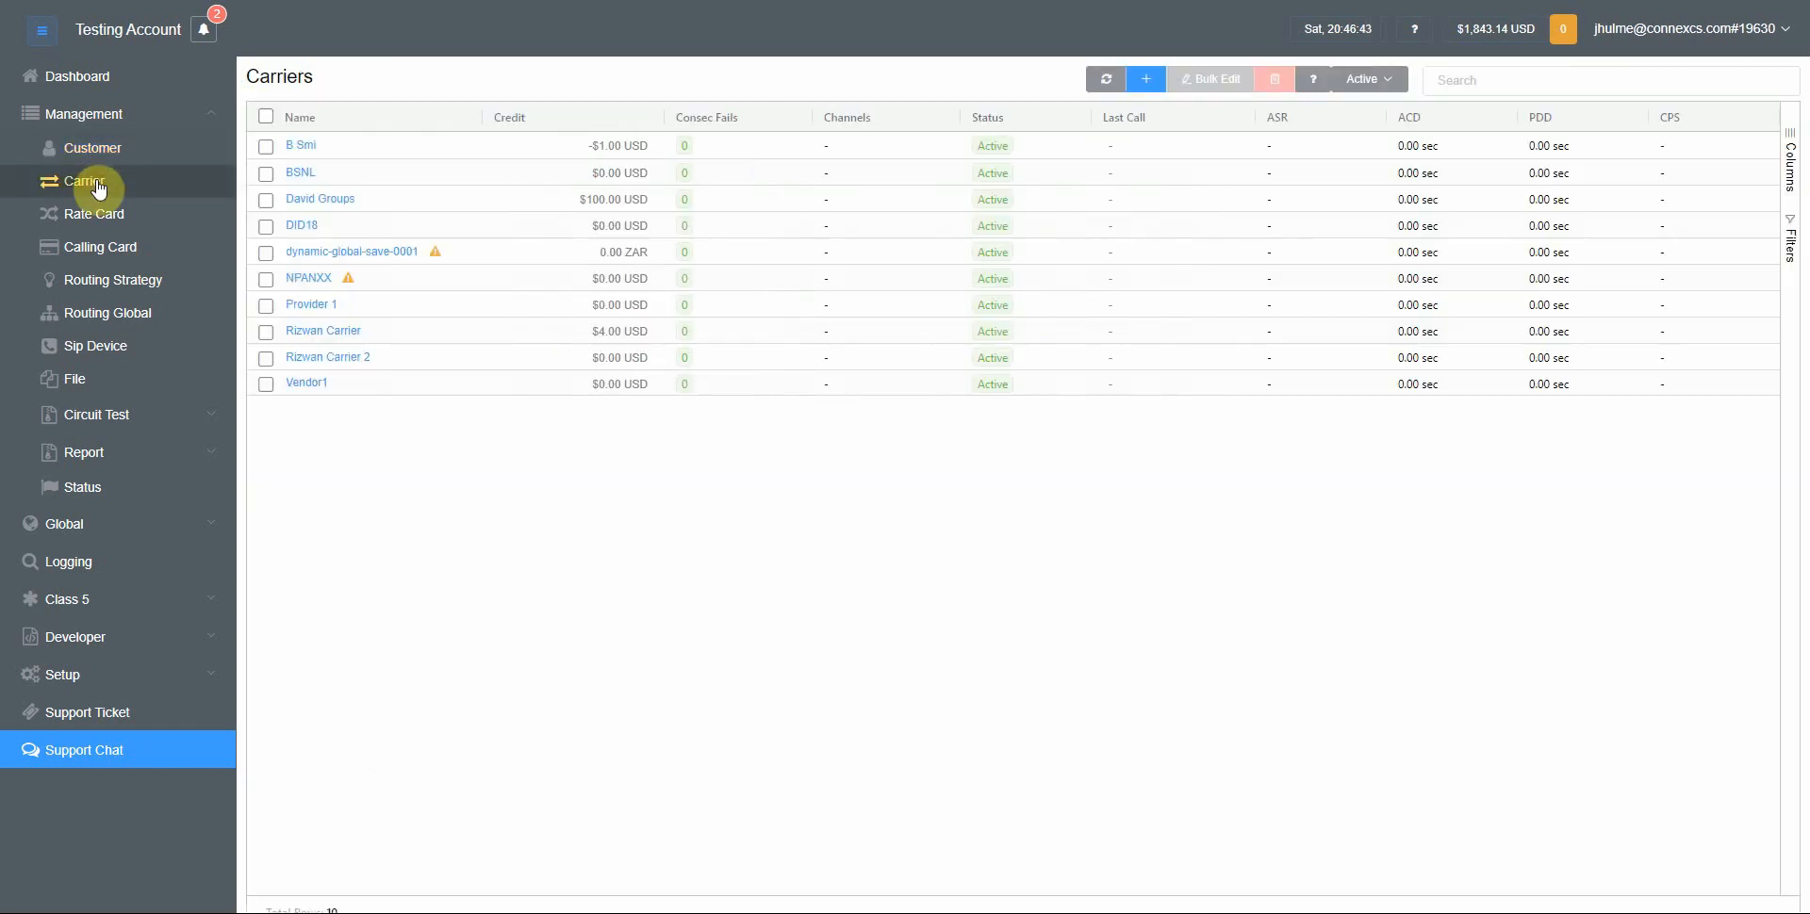
{"action": "left_click", "coordinate": [312, 381]}
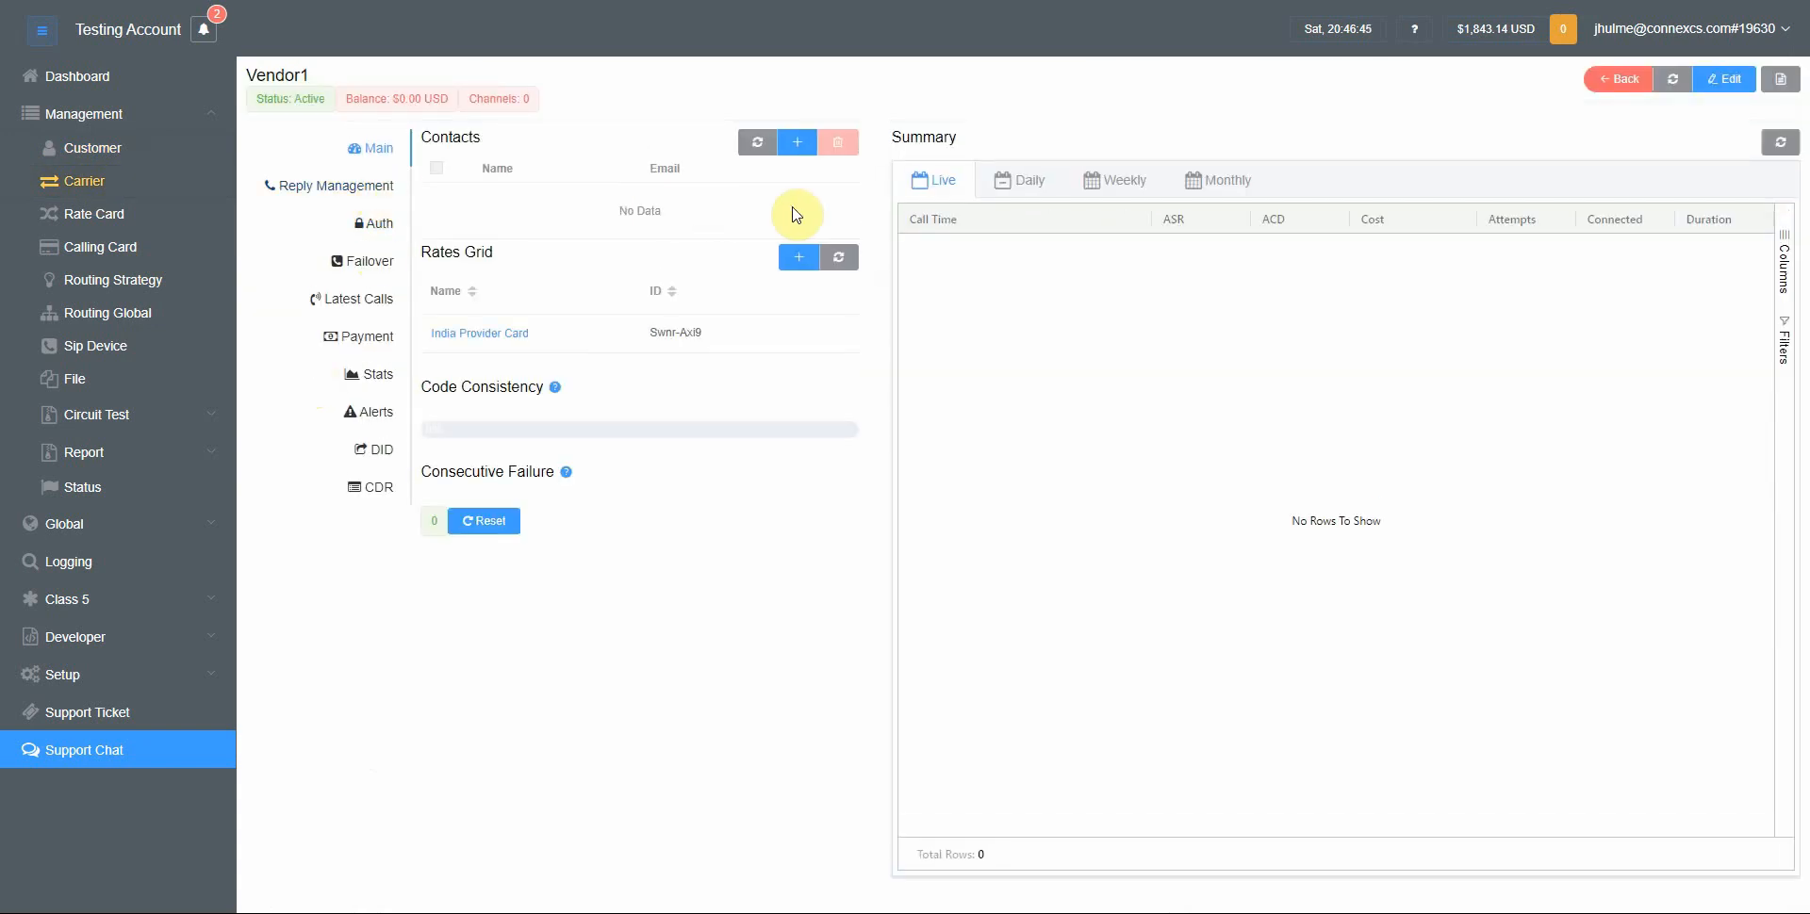
{"action": "left_click", "coordinate": [514, 339]}
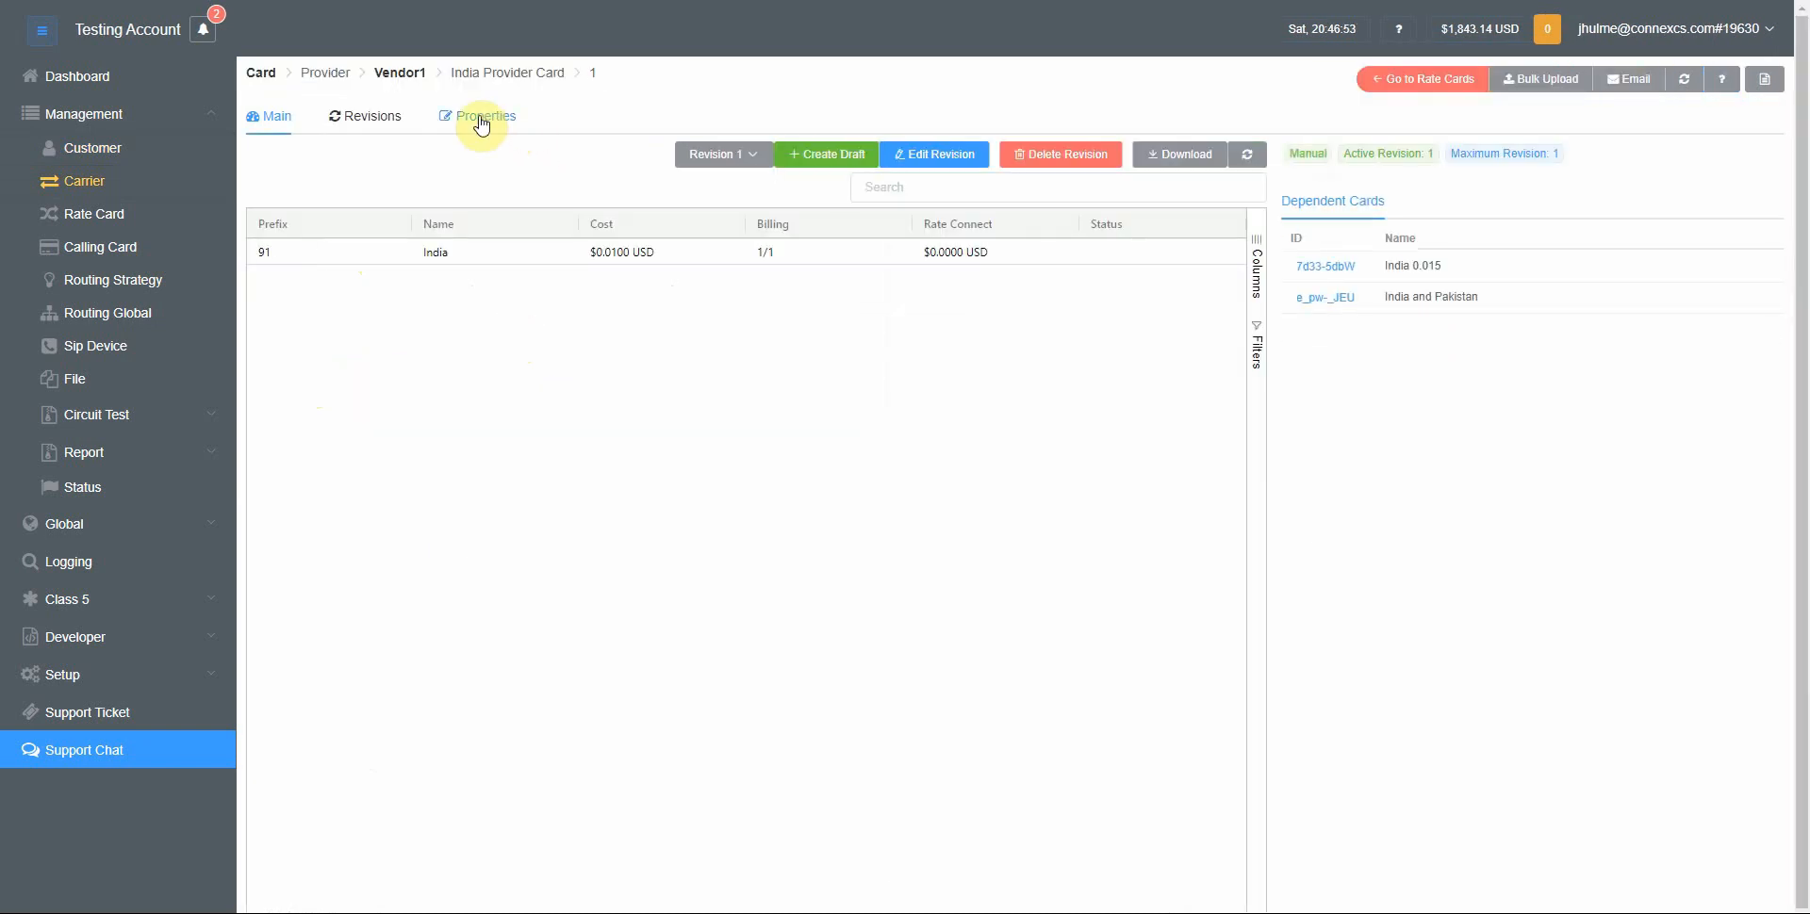
{"action": "left_click", "coordinate": [480, 121]}
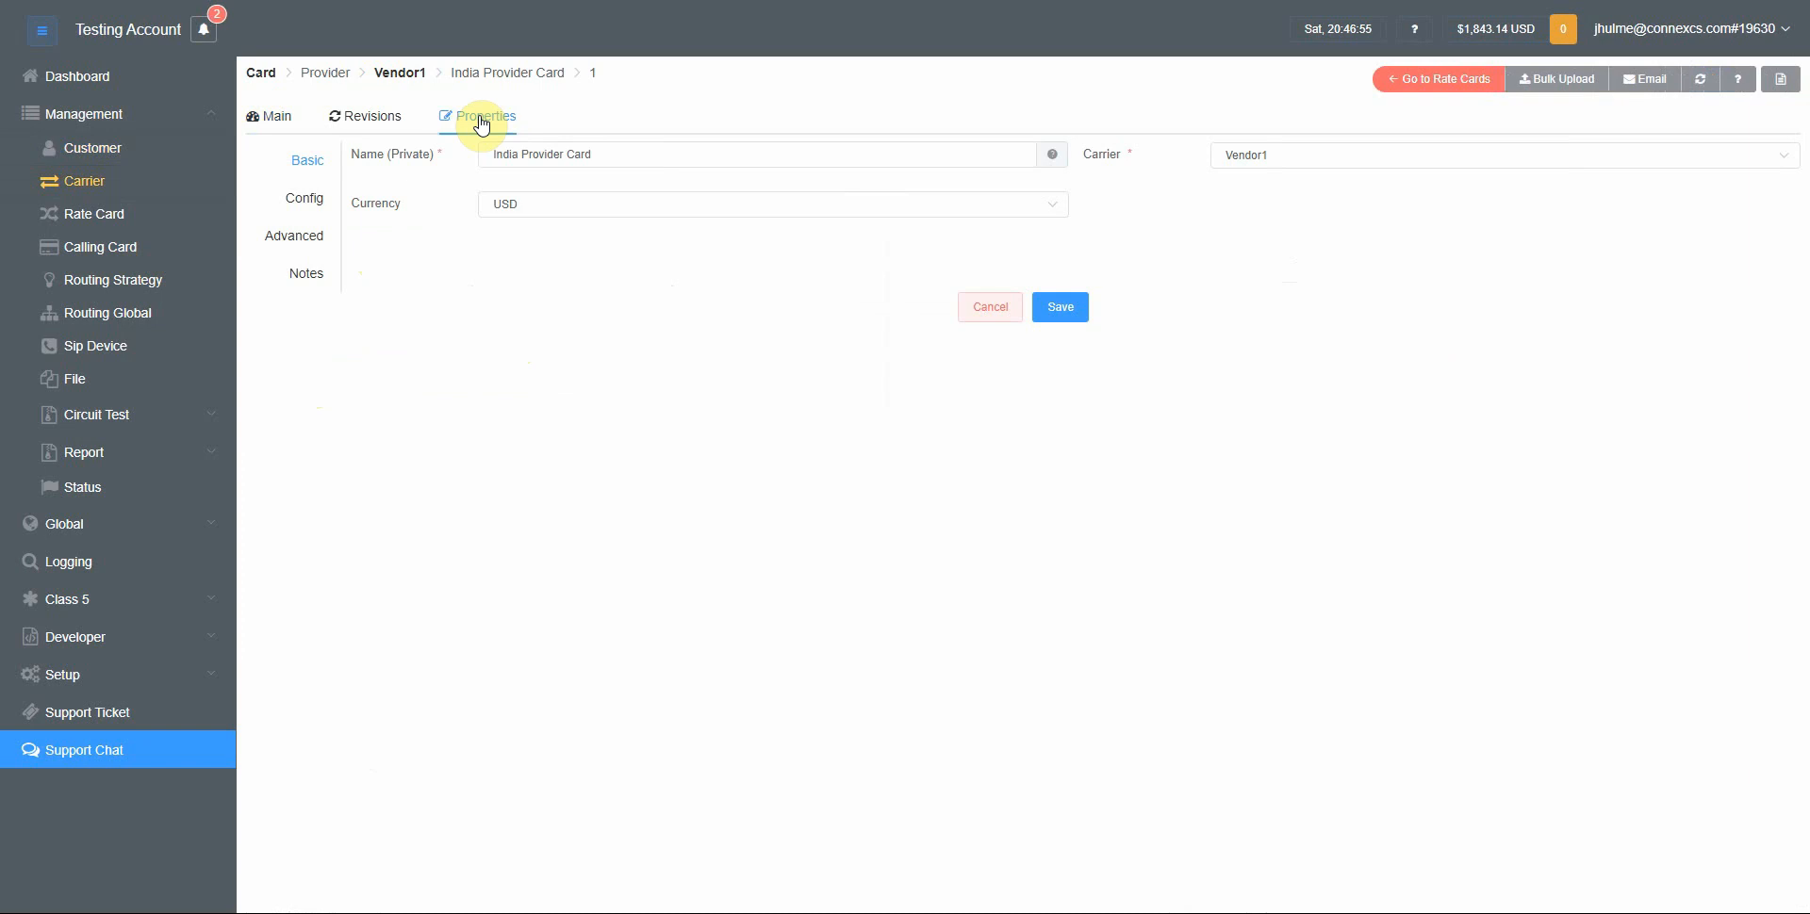
{"action": "left_click", "coordinate": [307, 245]}
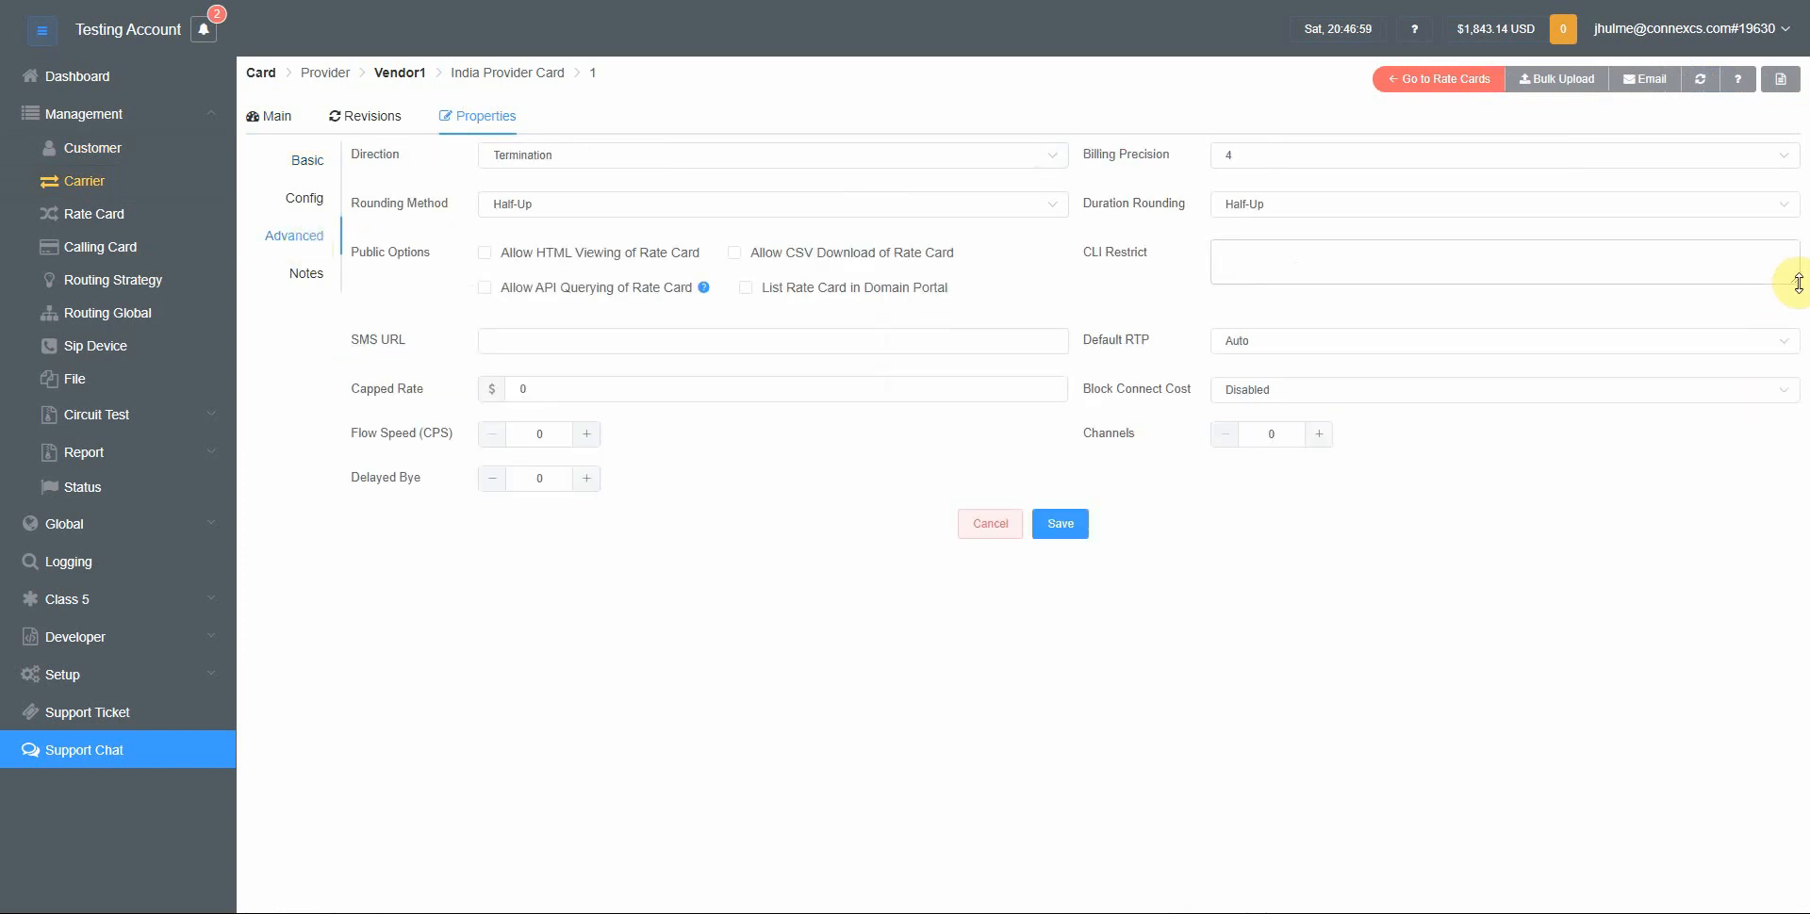
{"action": "left_click_drag", "start_coordinate": [1793, 280], "coordinate": [1793, 563]}
{"action": "left_click", "coordinate": [1286, 254]}
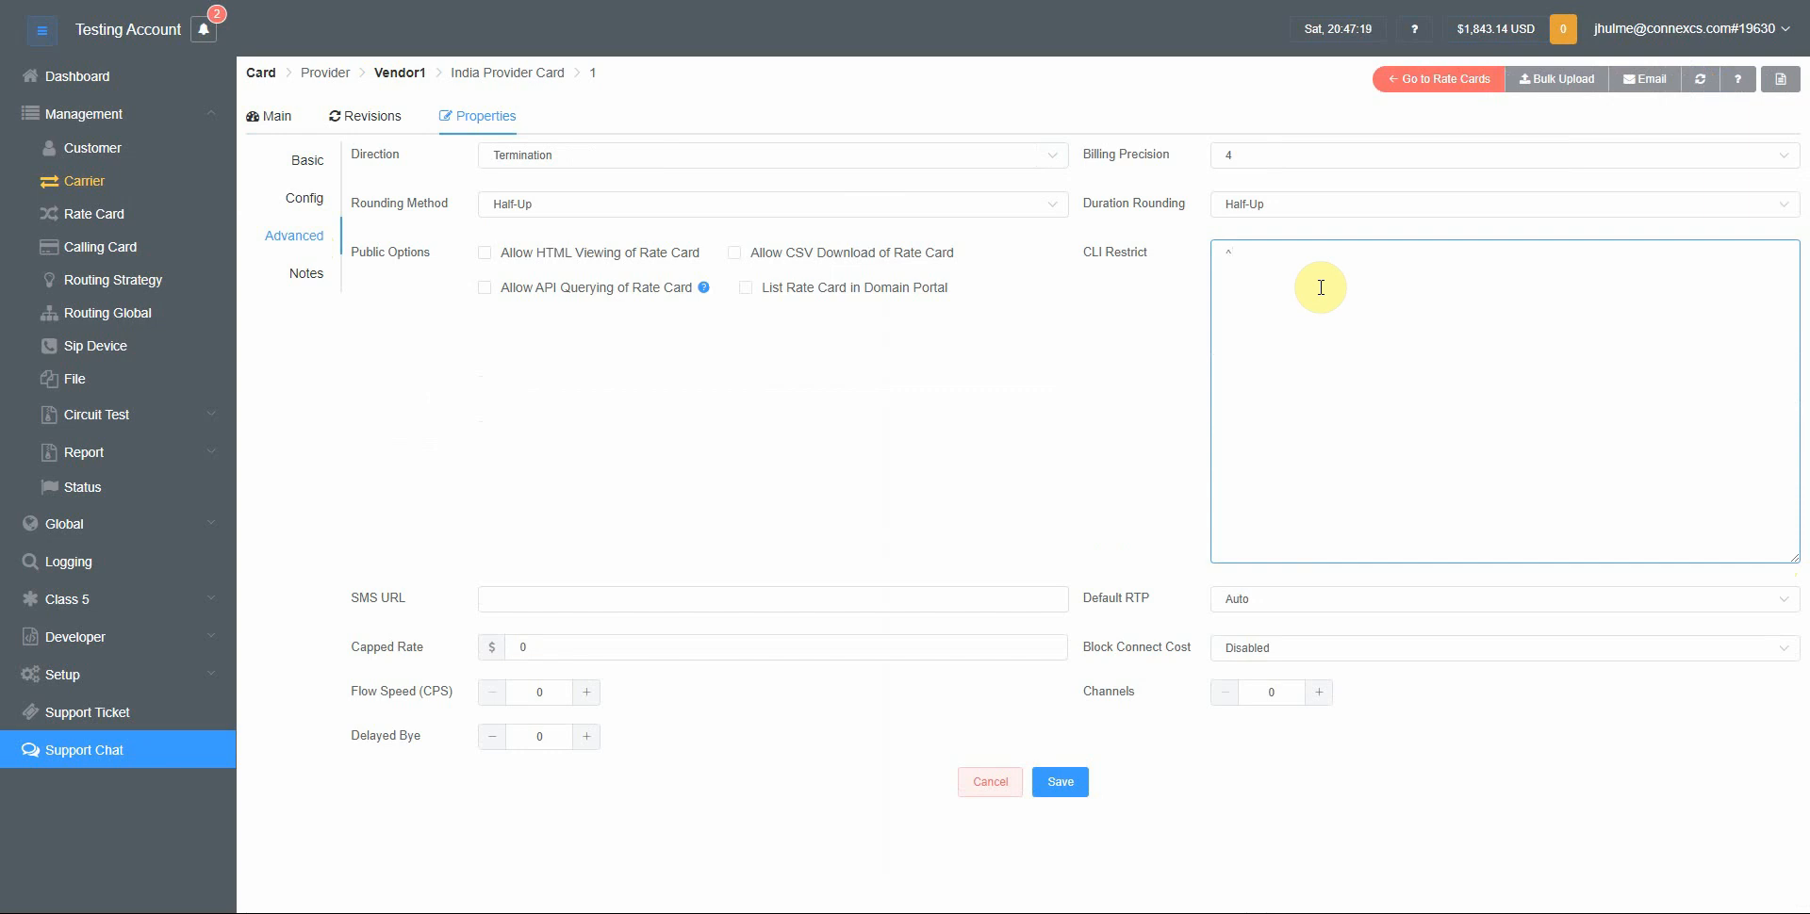
{"action": "type", "text": "91"}
{"action": "left_click", "coordinate": [1057, 792]}
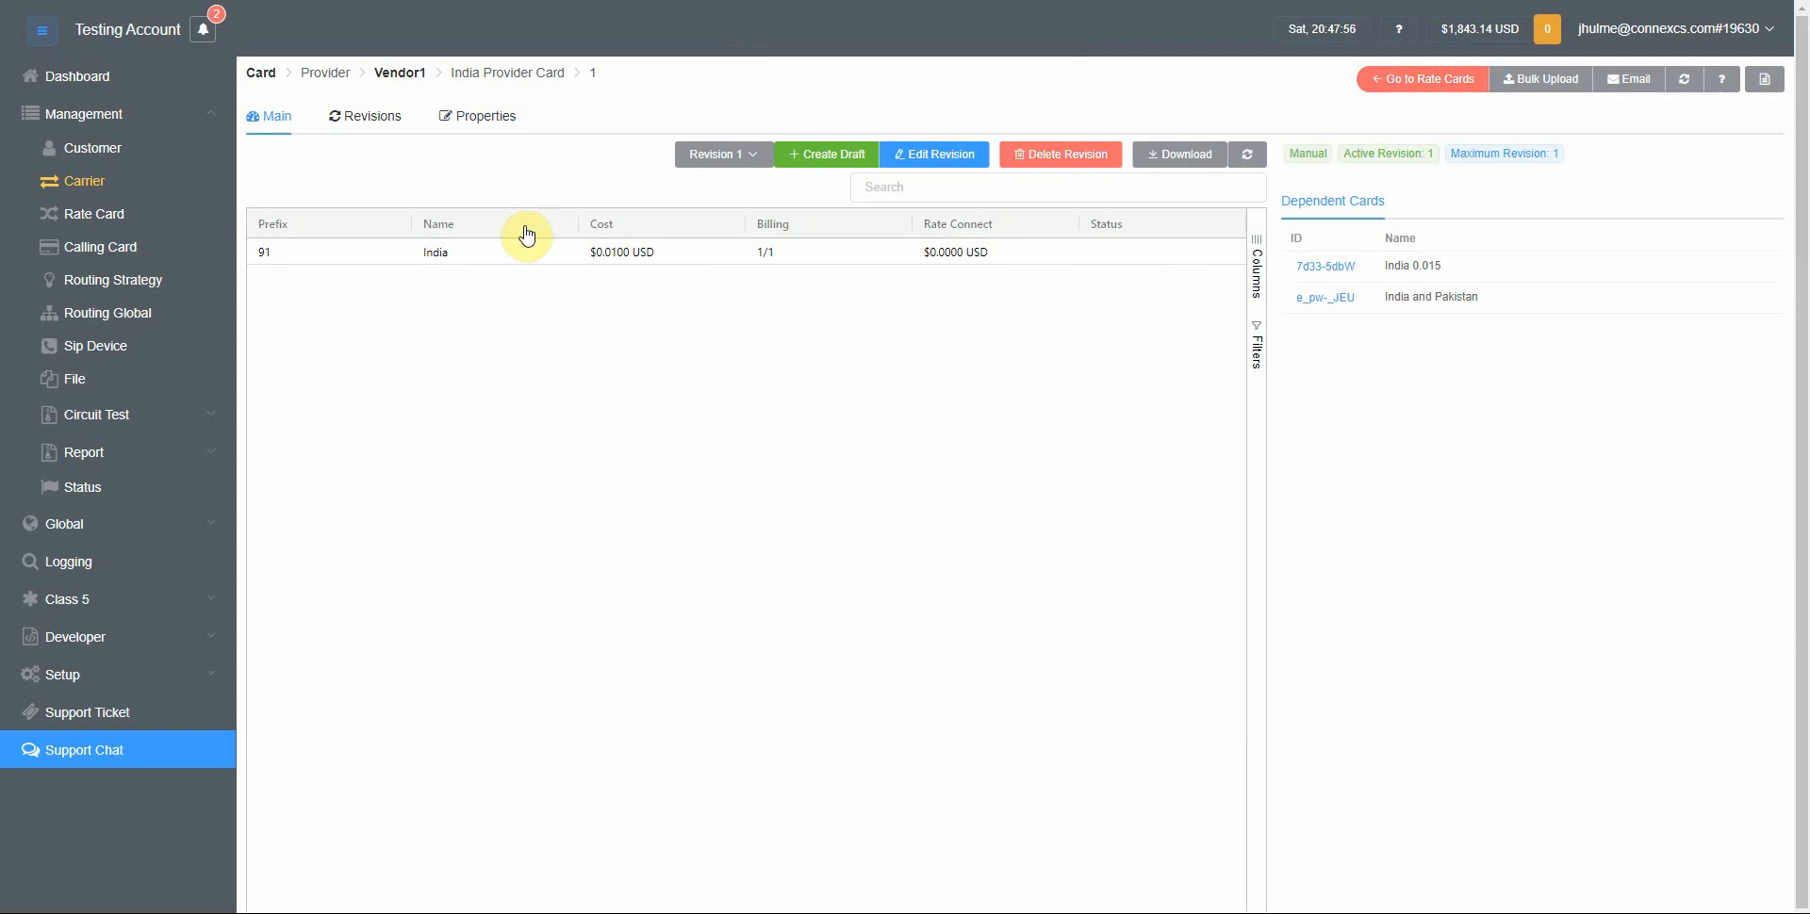
Return to My Test Customer and turn on Approved CLI's Only in its verification settings, then save
{"action": "left_click", "coordinate": [131, 146]}
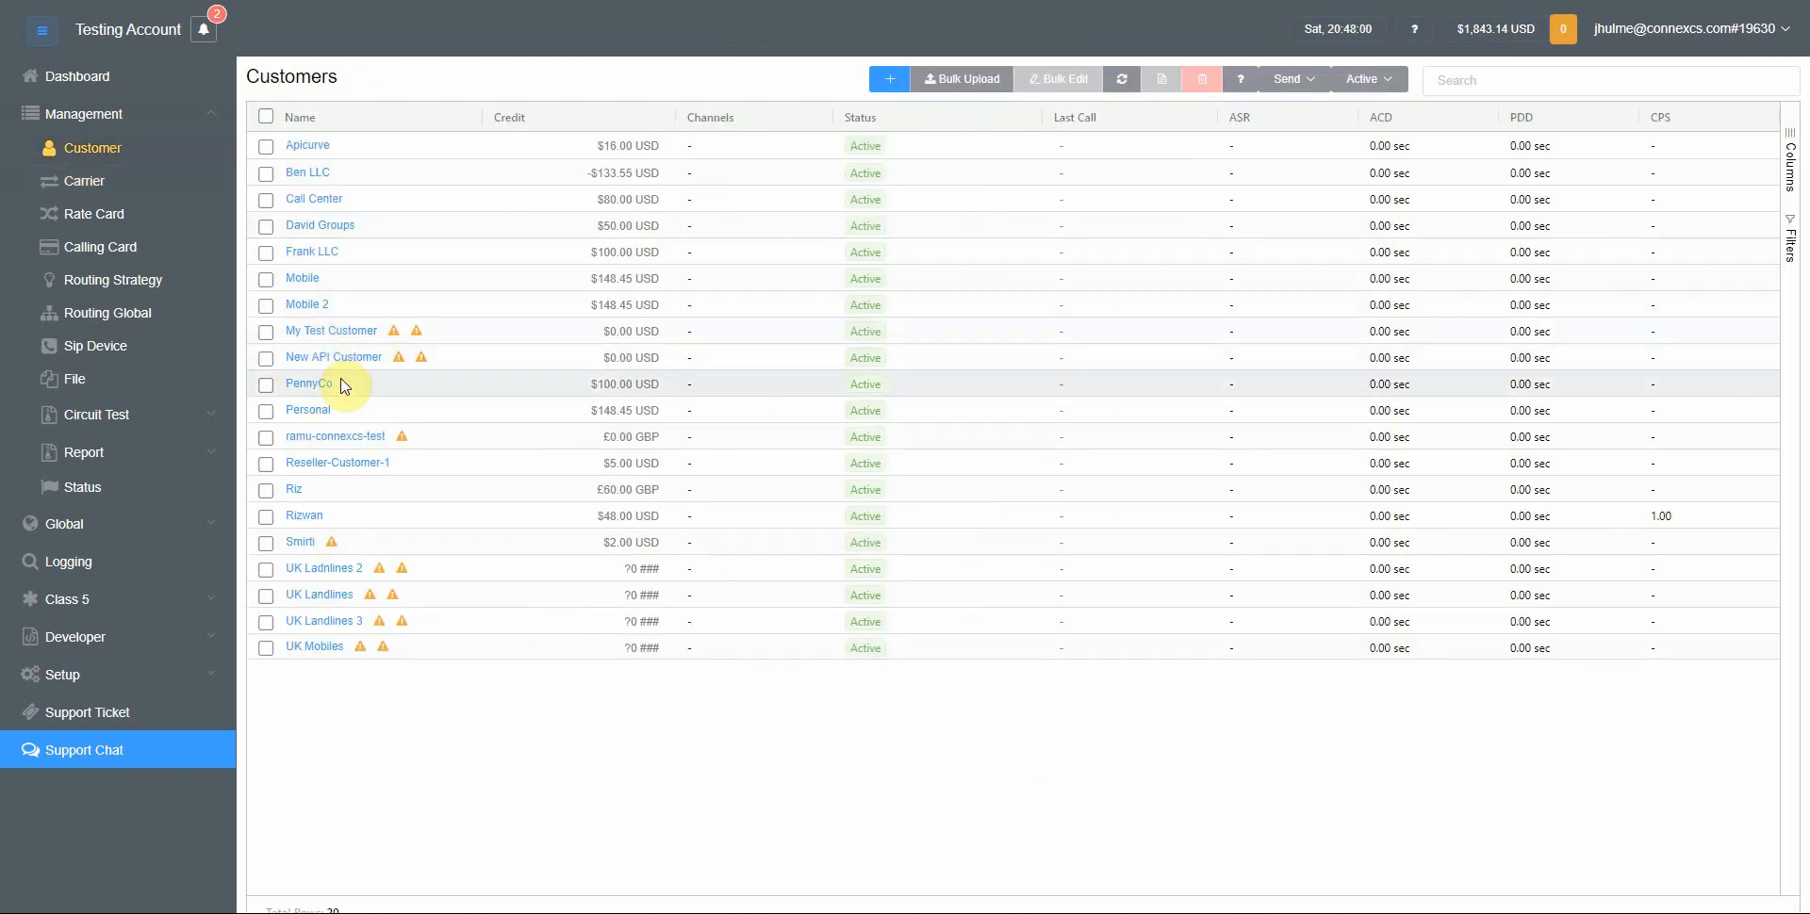
{"action": "left_click", "coordinate": [331, 335]}
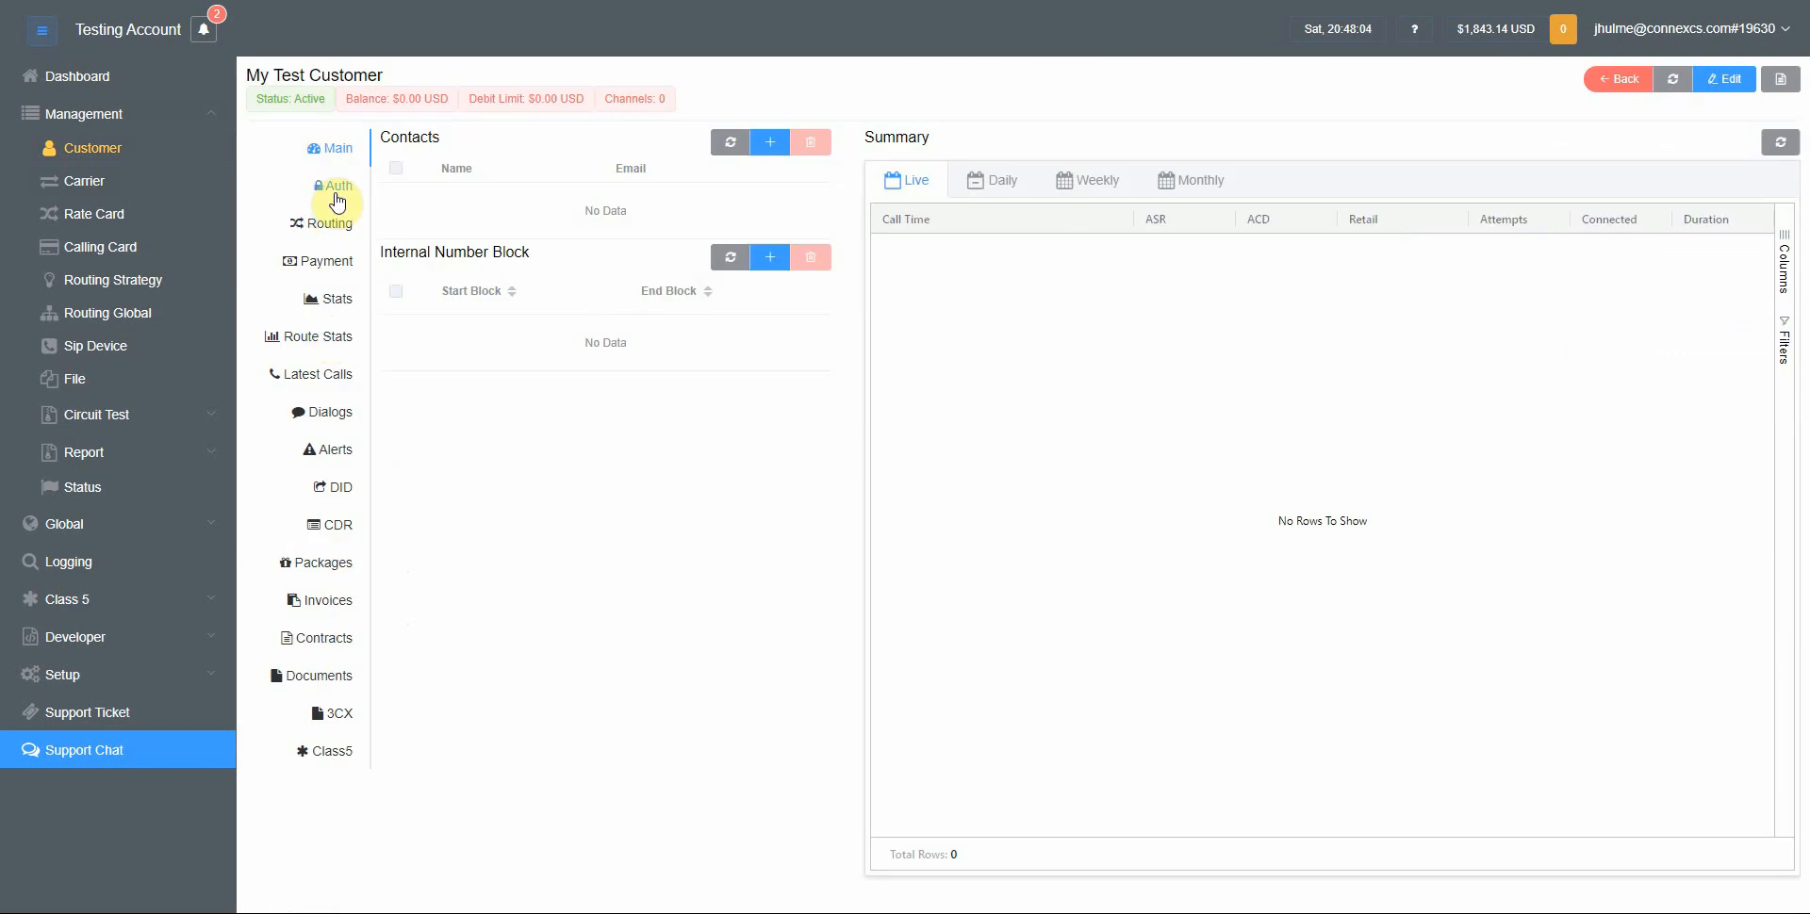
{"action": "left_click", "coordinate": [332, 226]}
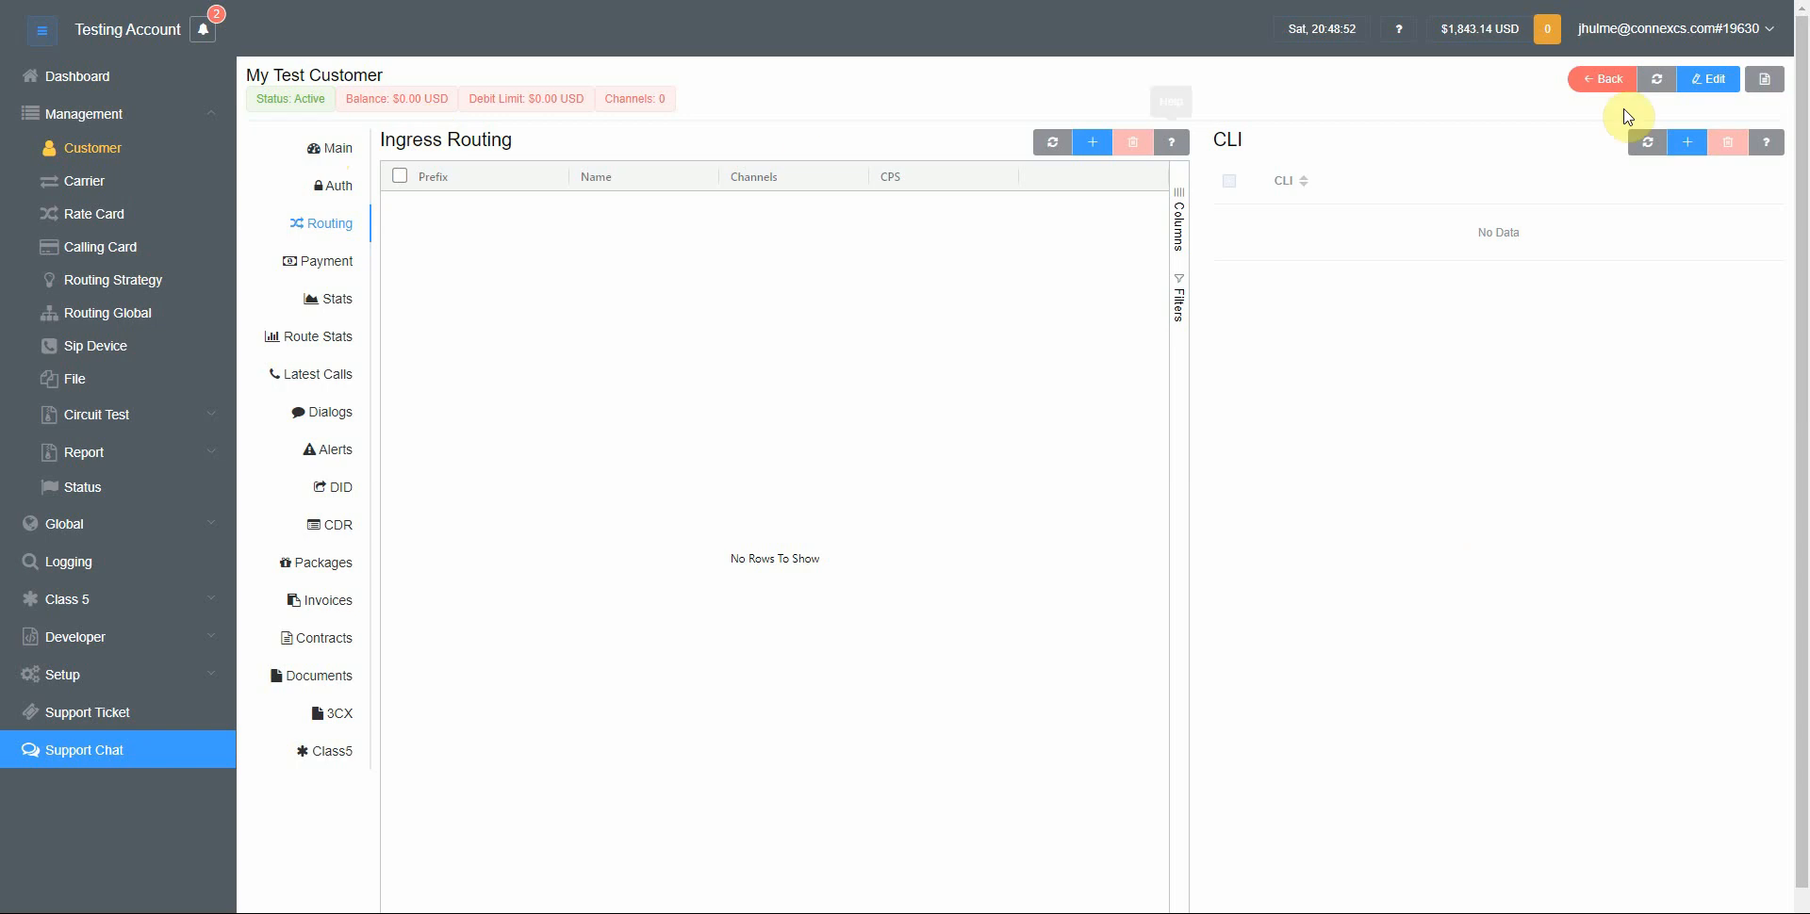
{"action": "left_click", "coordinate": [1720, 91]}
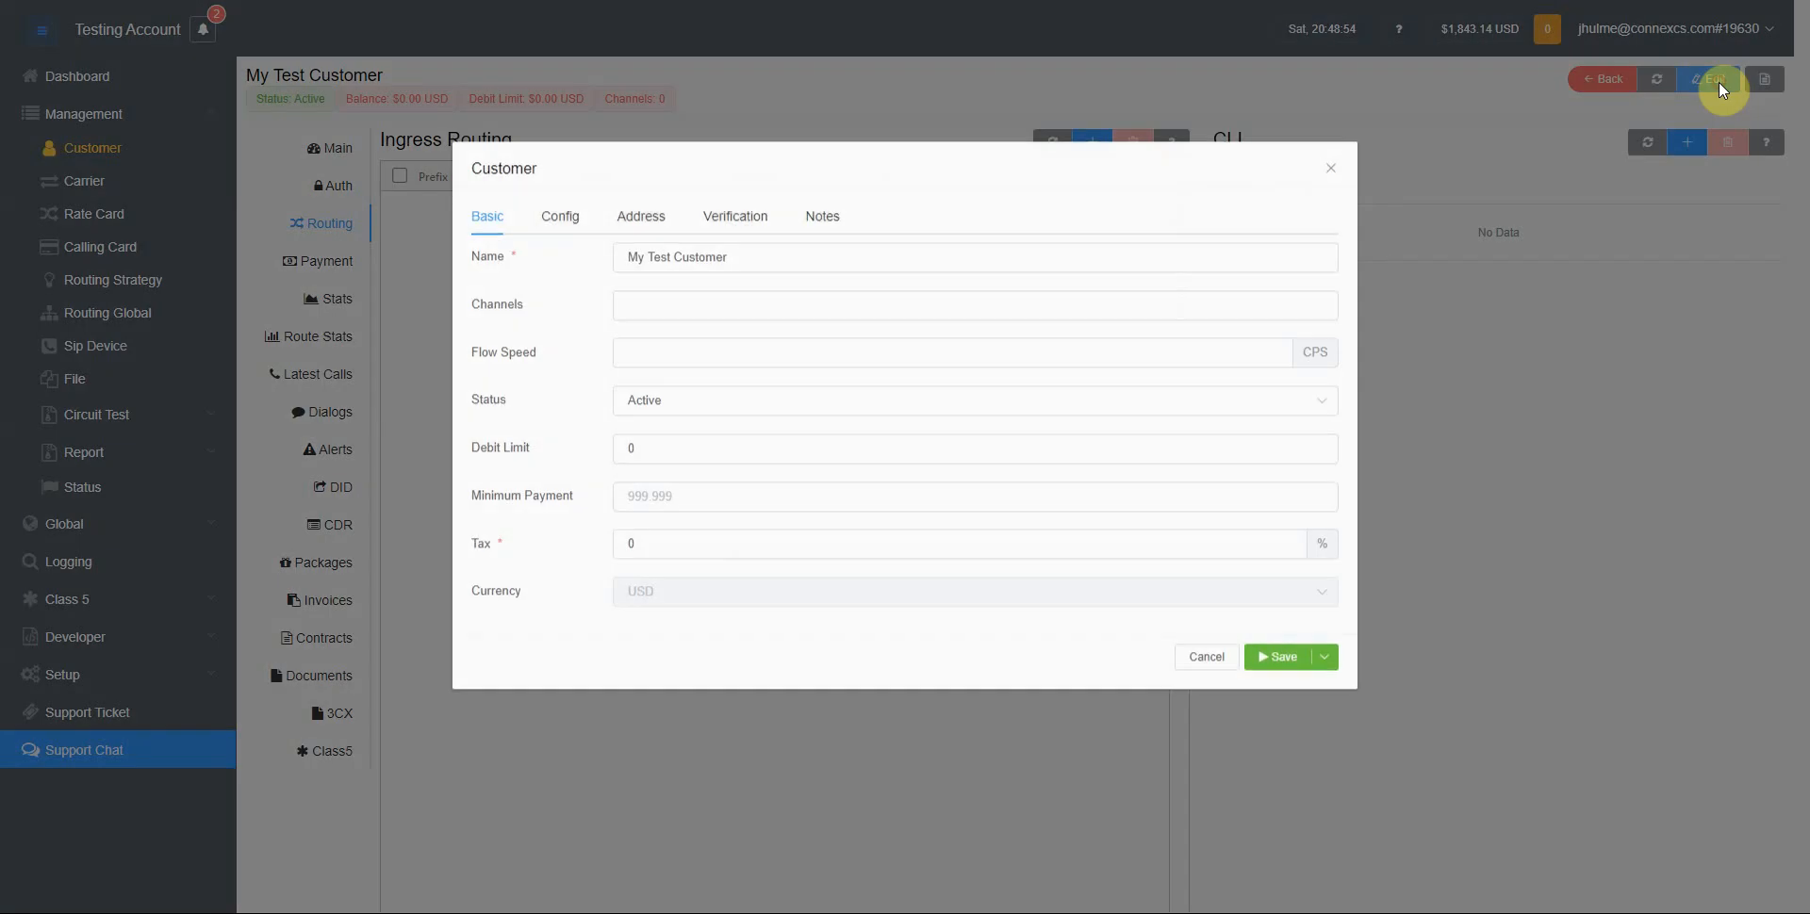
{"action": "left_click", "coordinate": [754, 218]}
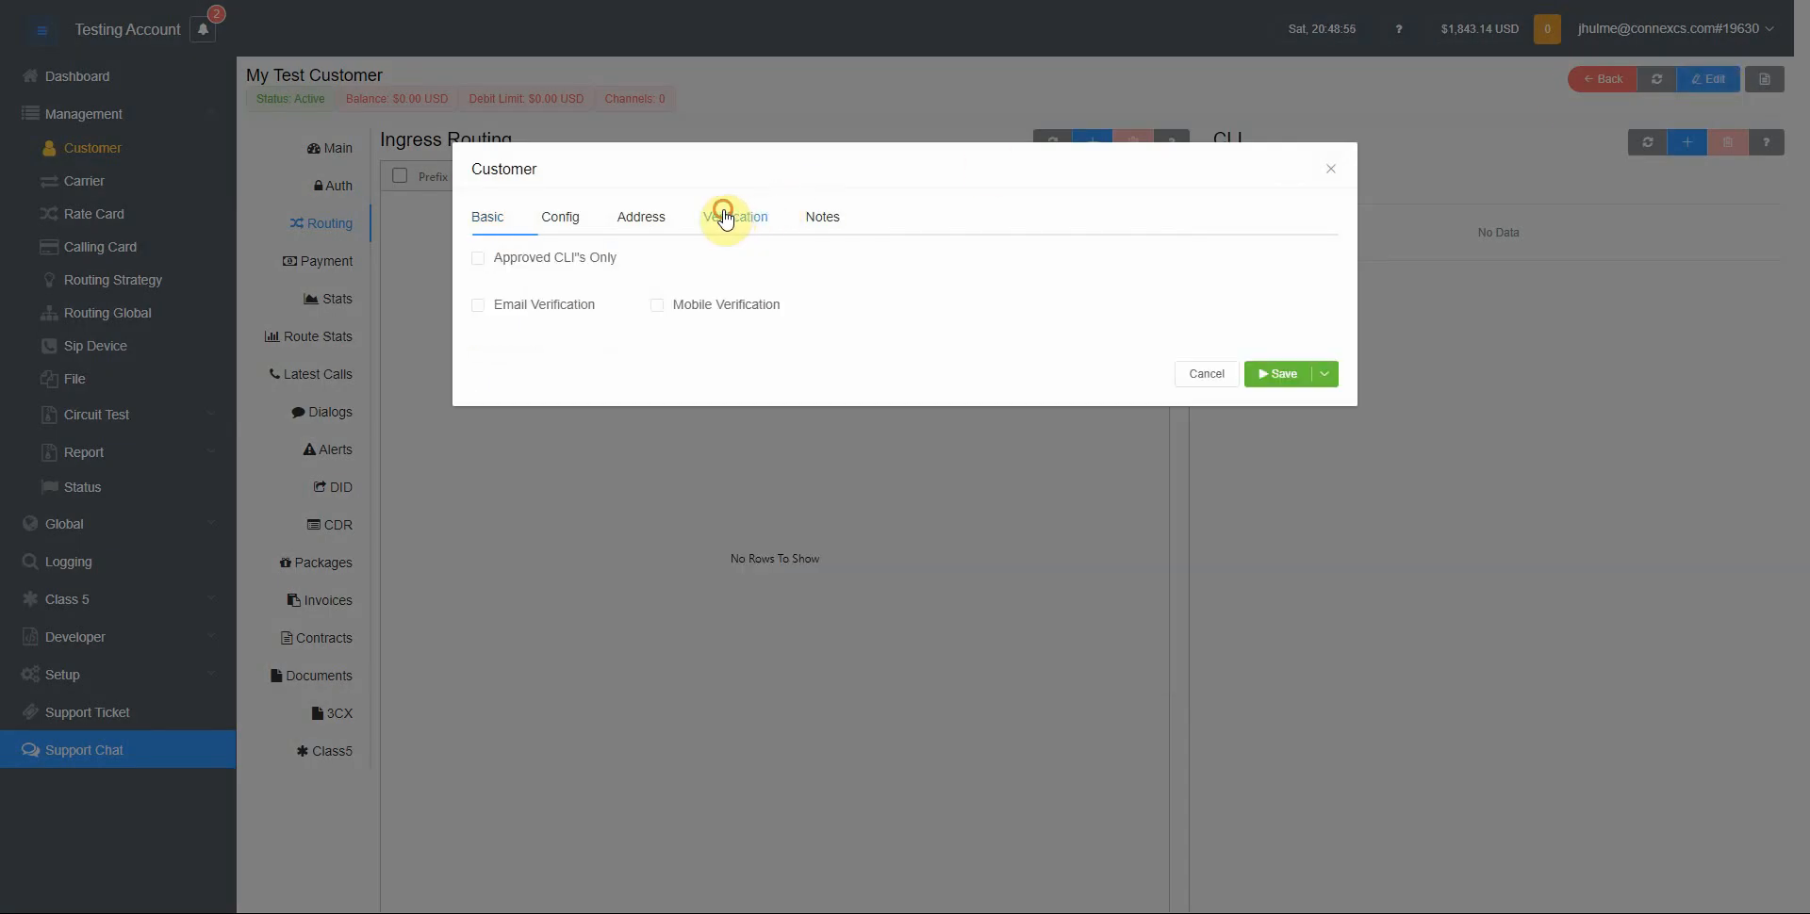
{"action": "left_click", "coordinate": [546, 253]}
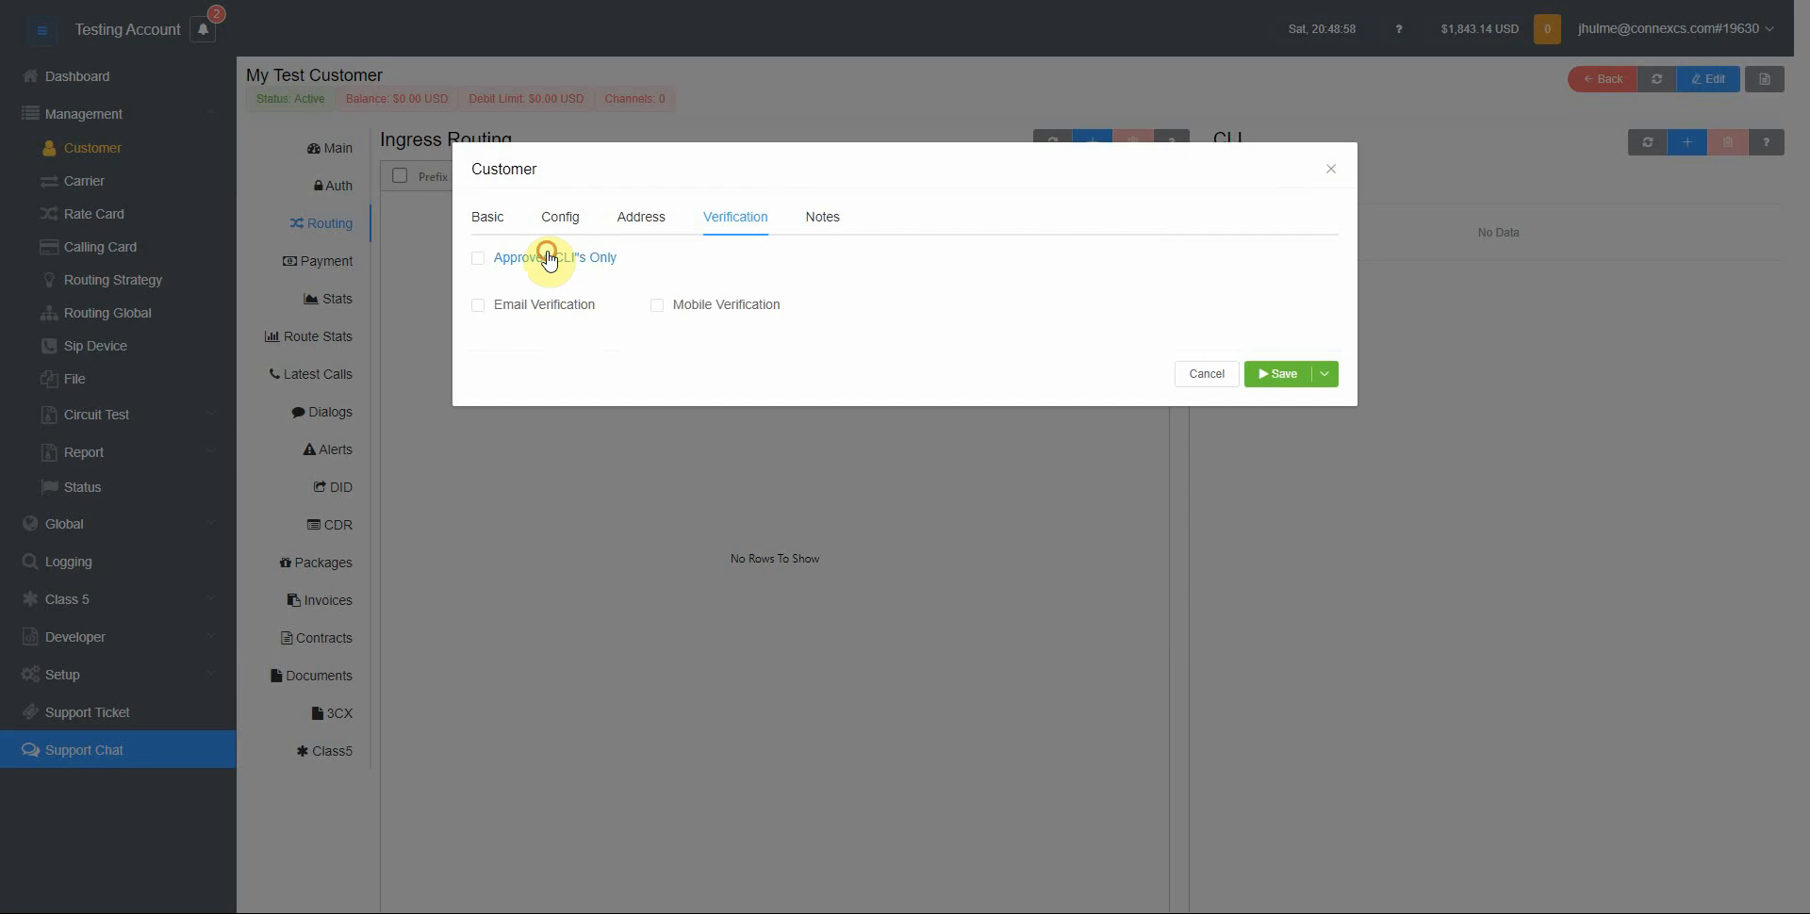
{"action": "left_click", "coordinate": [1276, 375]}
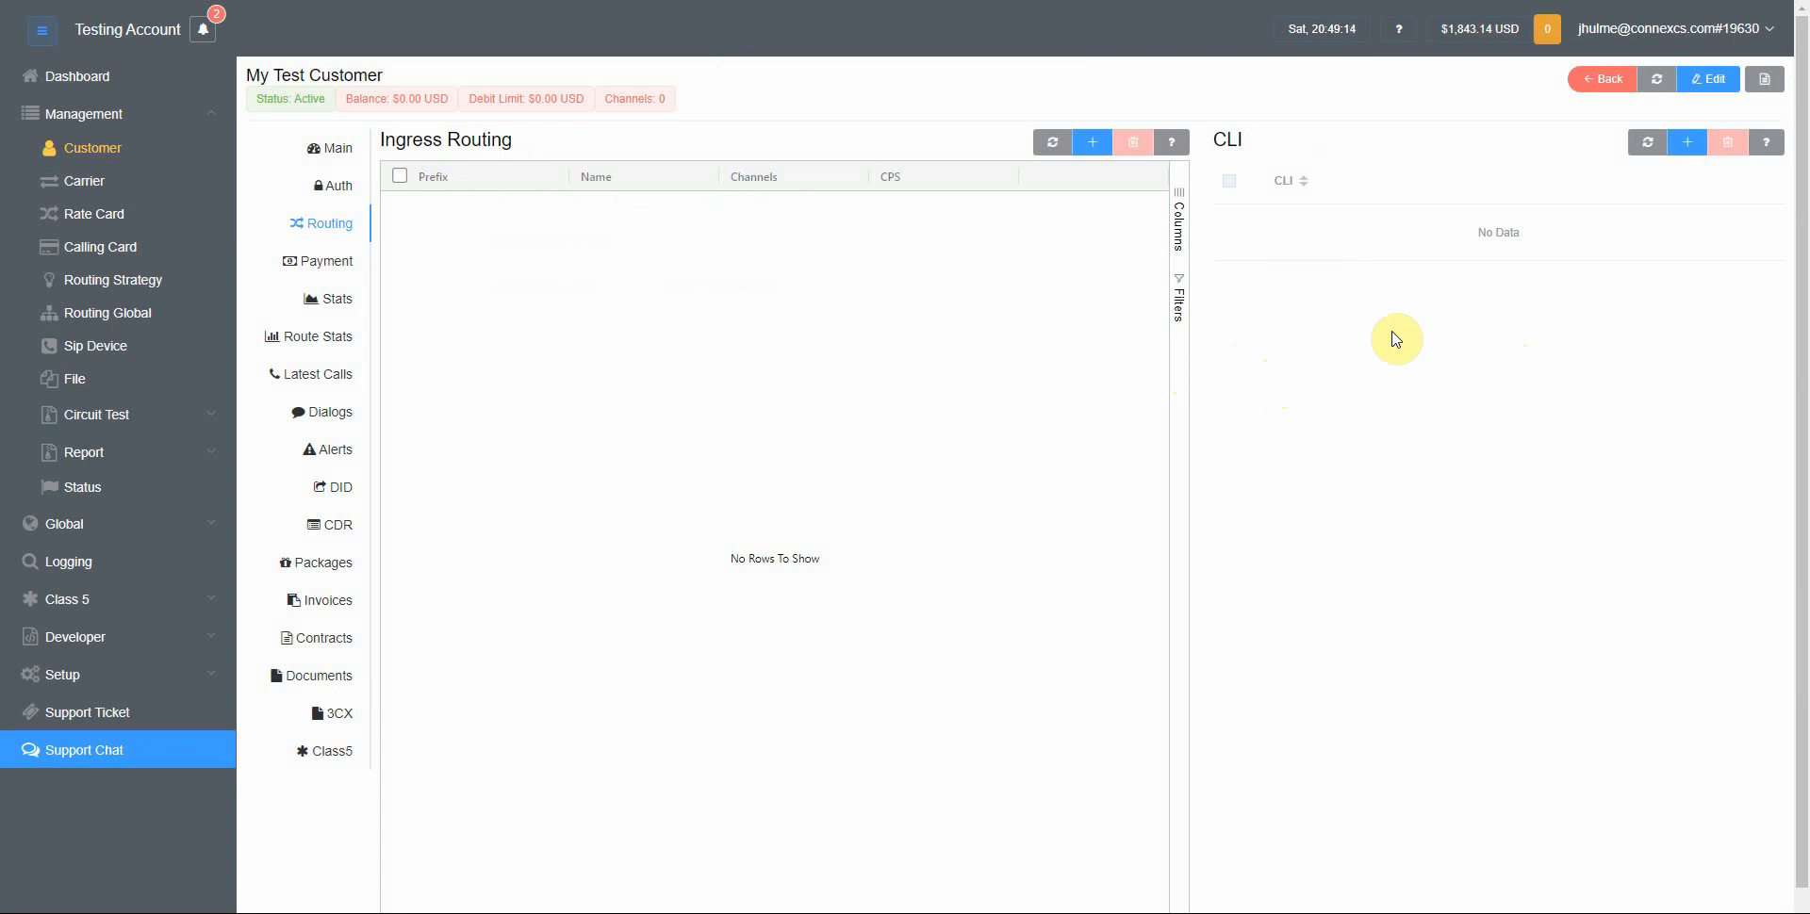
{"action": "left_click", "coordinate": [1687, 143]}
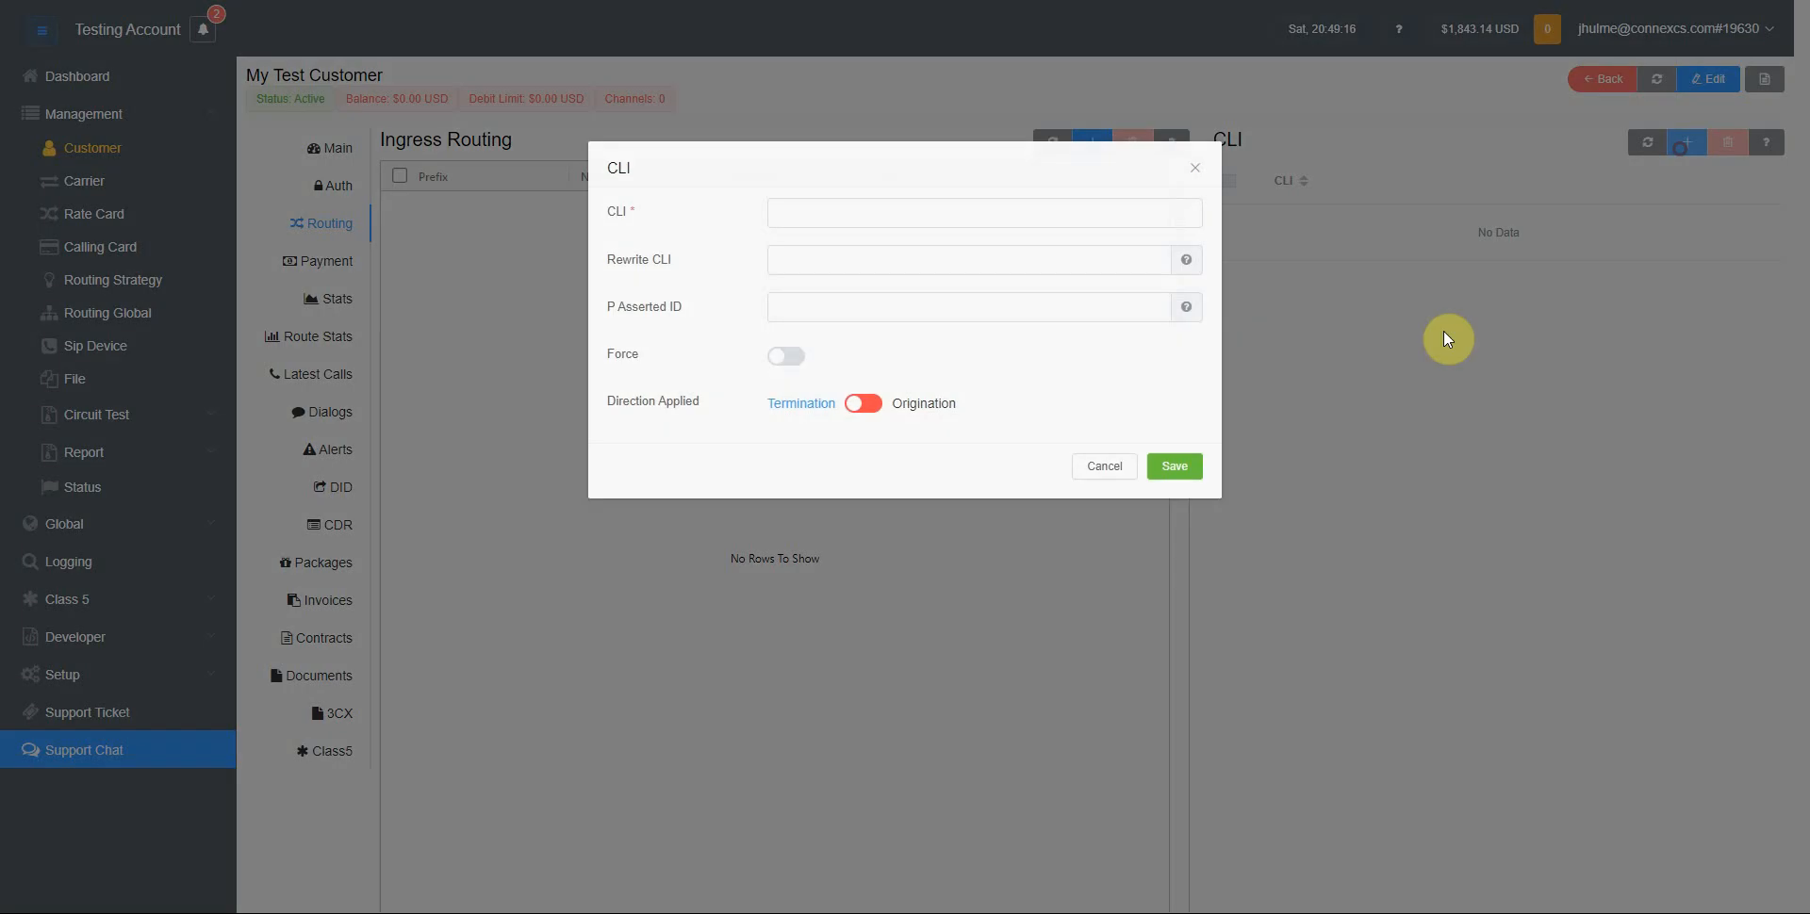
{"action": "left_click", "coordinate": [864, 235]}
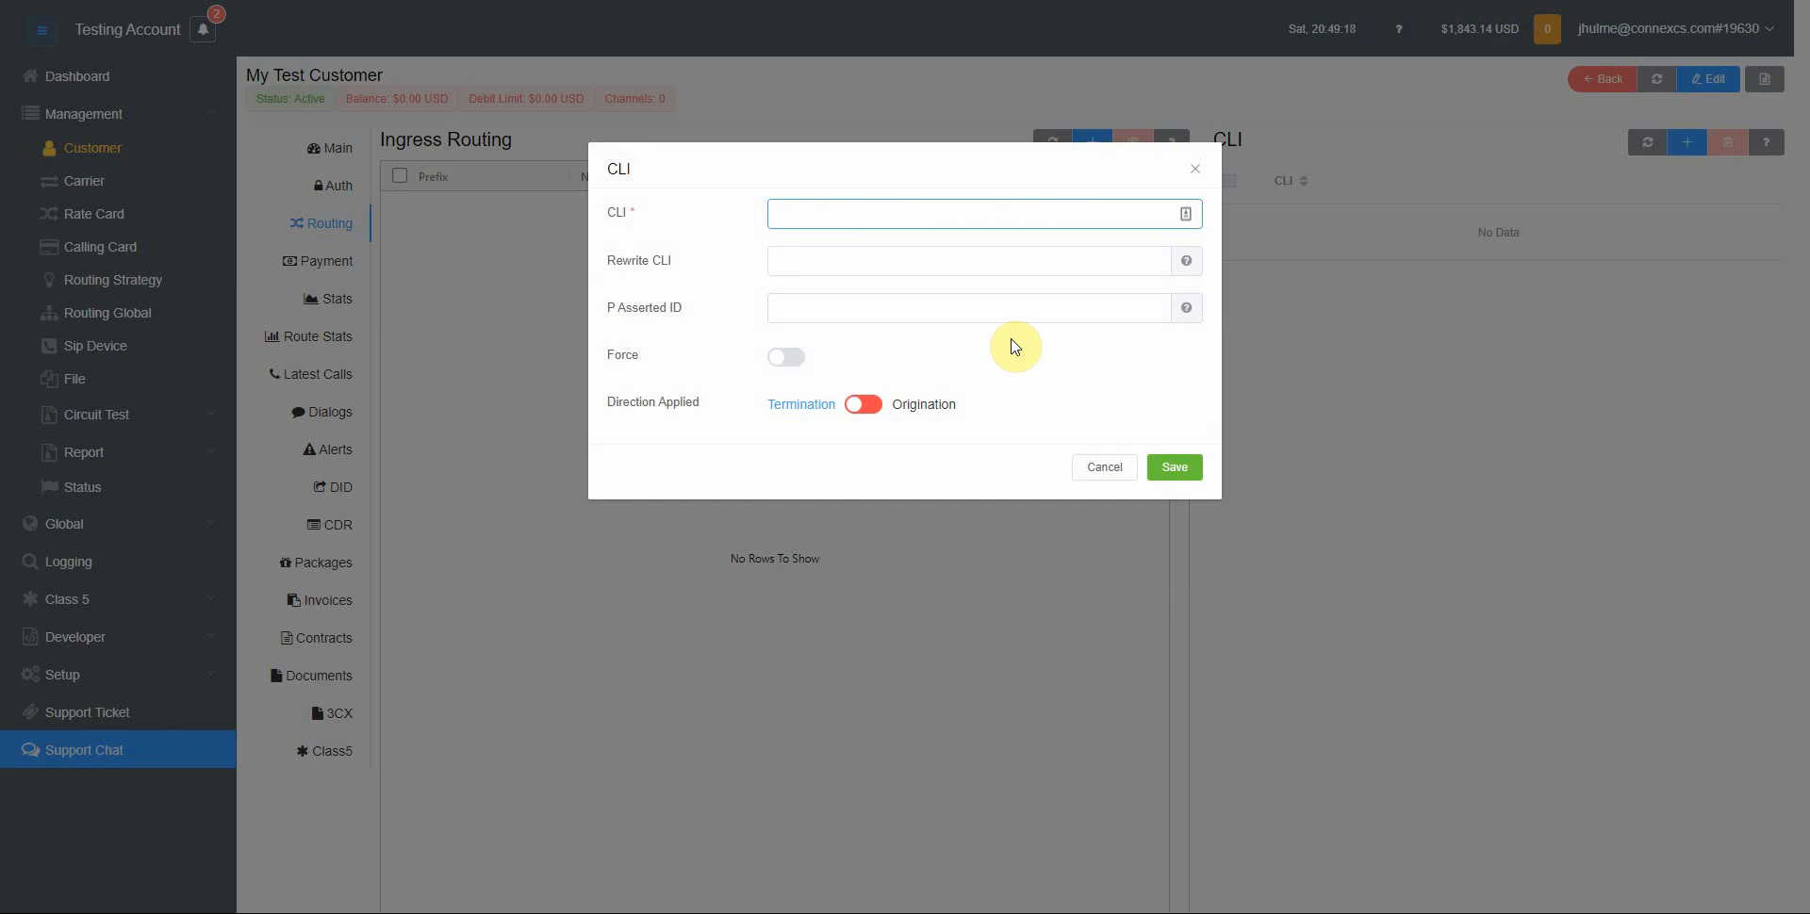
{"action": "type", "text": "9123456789"}
{"action": "left_click", "coordinate": [1174, 467]}
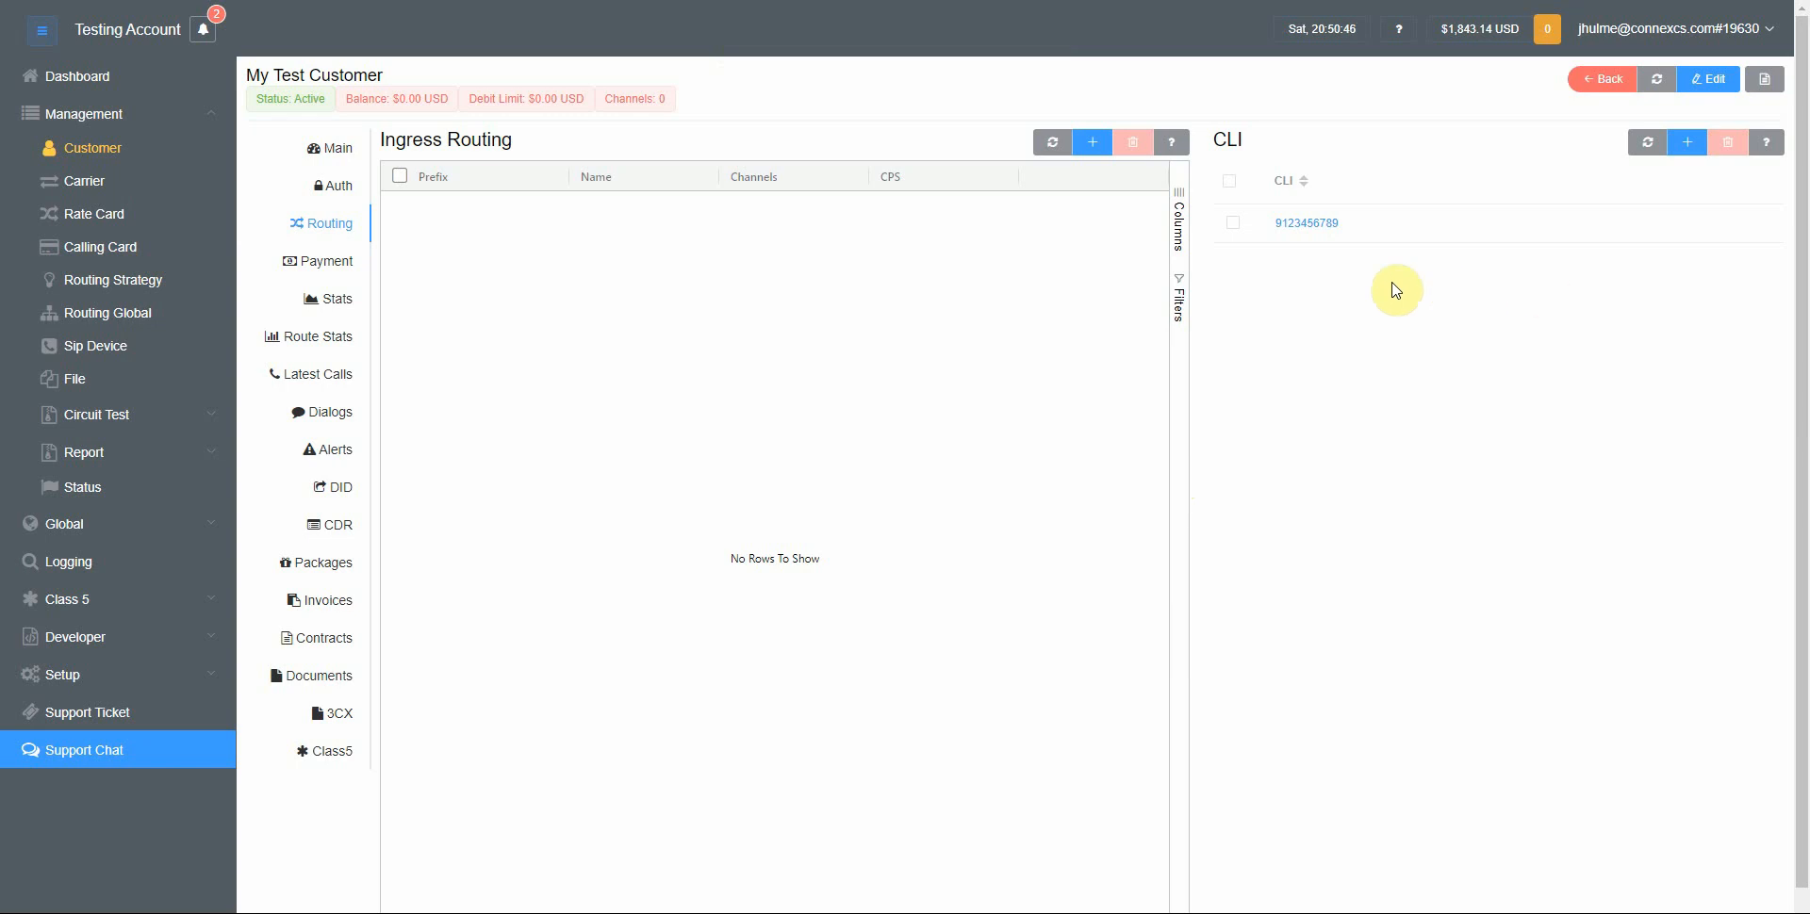
{"action": "left_click", "coordinate": [1232, 222]}
{"action": "left_click", "coordinate": [1717, 146]}
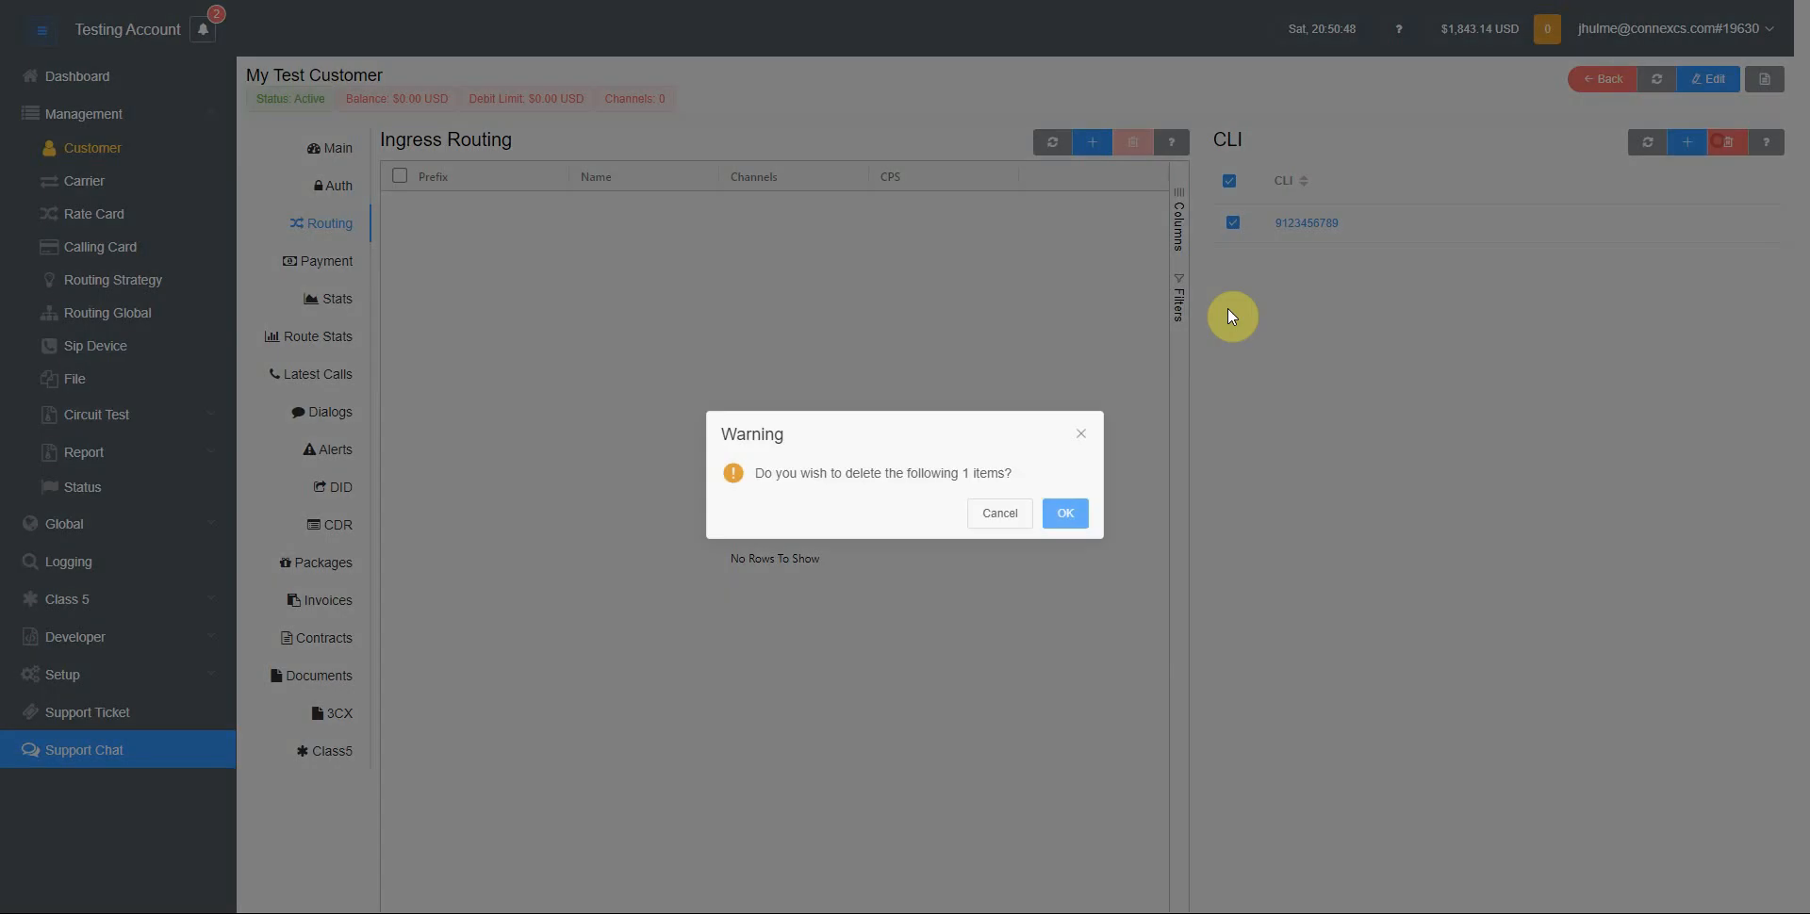
{"action": "left_click", "coordinate": [1063, 512]}
Edit the customer again, tick Approved CLI's Only under verification, and save
{"action": "left_click", "coordinate": [1706, 78]}
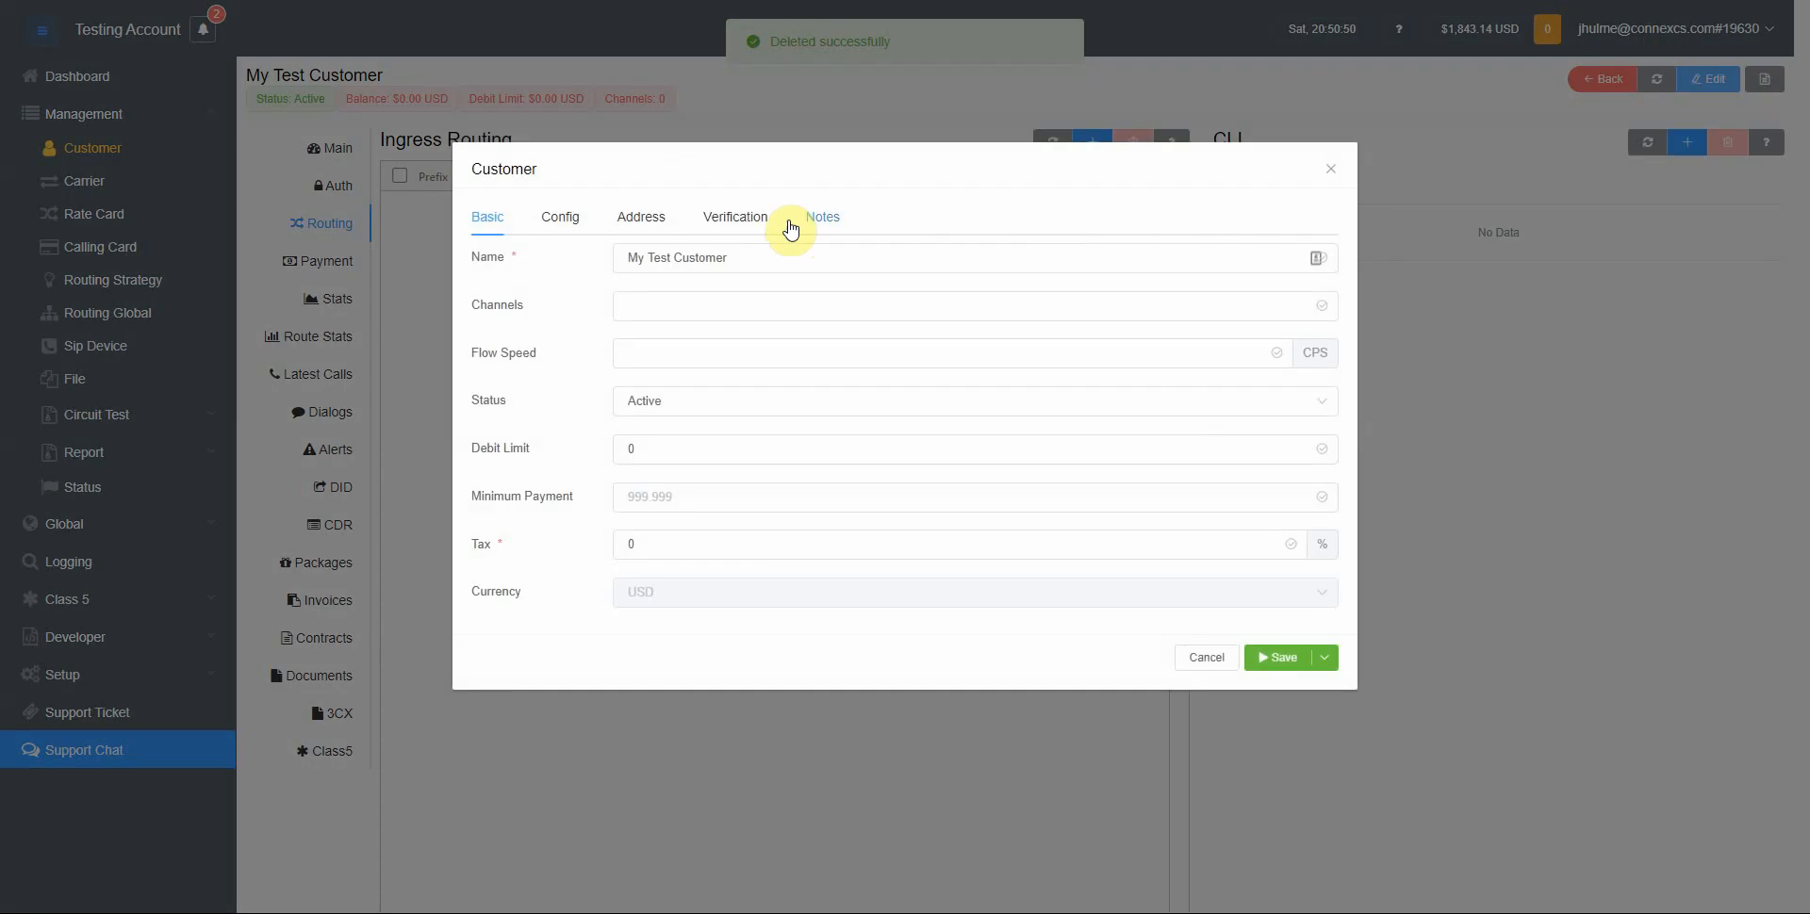
{"action": "left_click", "coordinate": [731, 219]}
{"action": "left_click", "coordinate": [583, 269]}
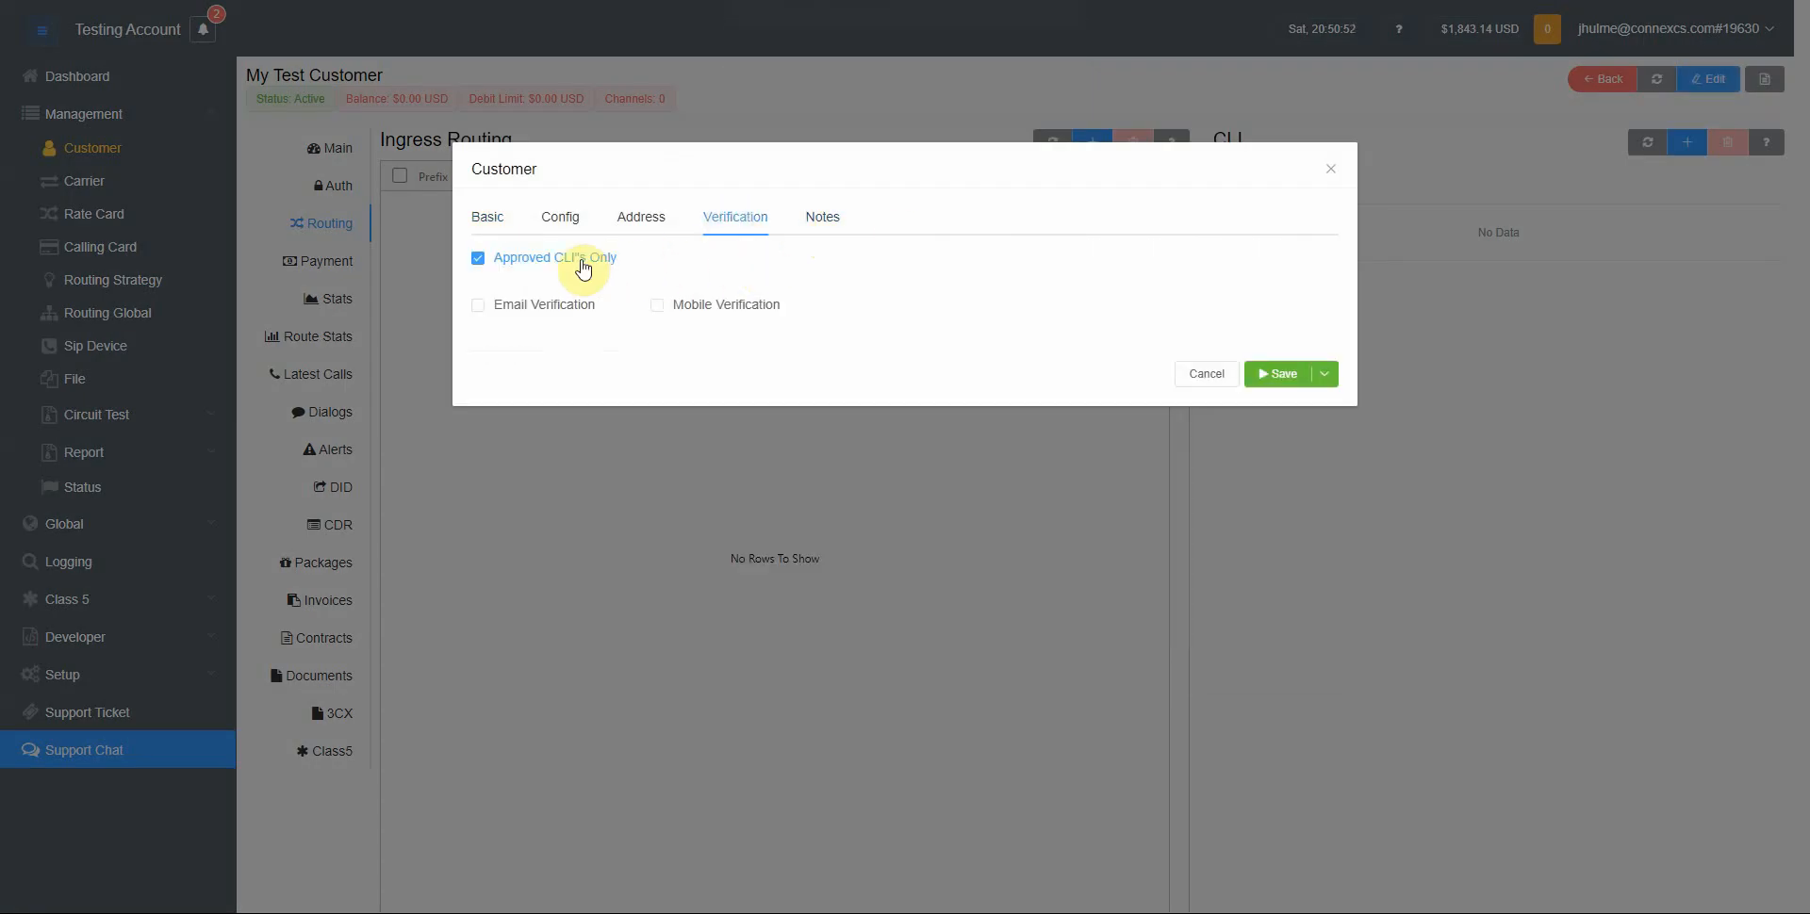
{"action": "left_click", "coordinate": [1277, 374]}
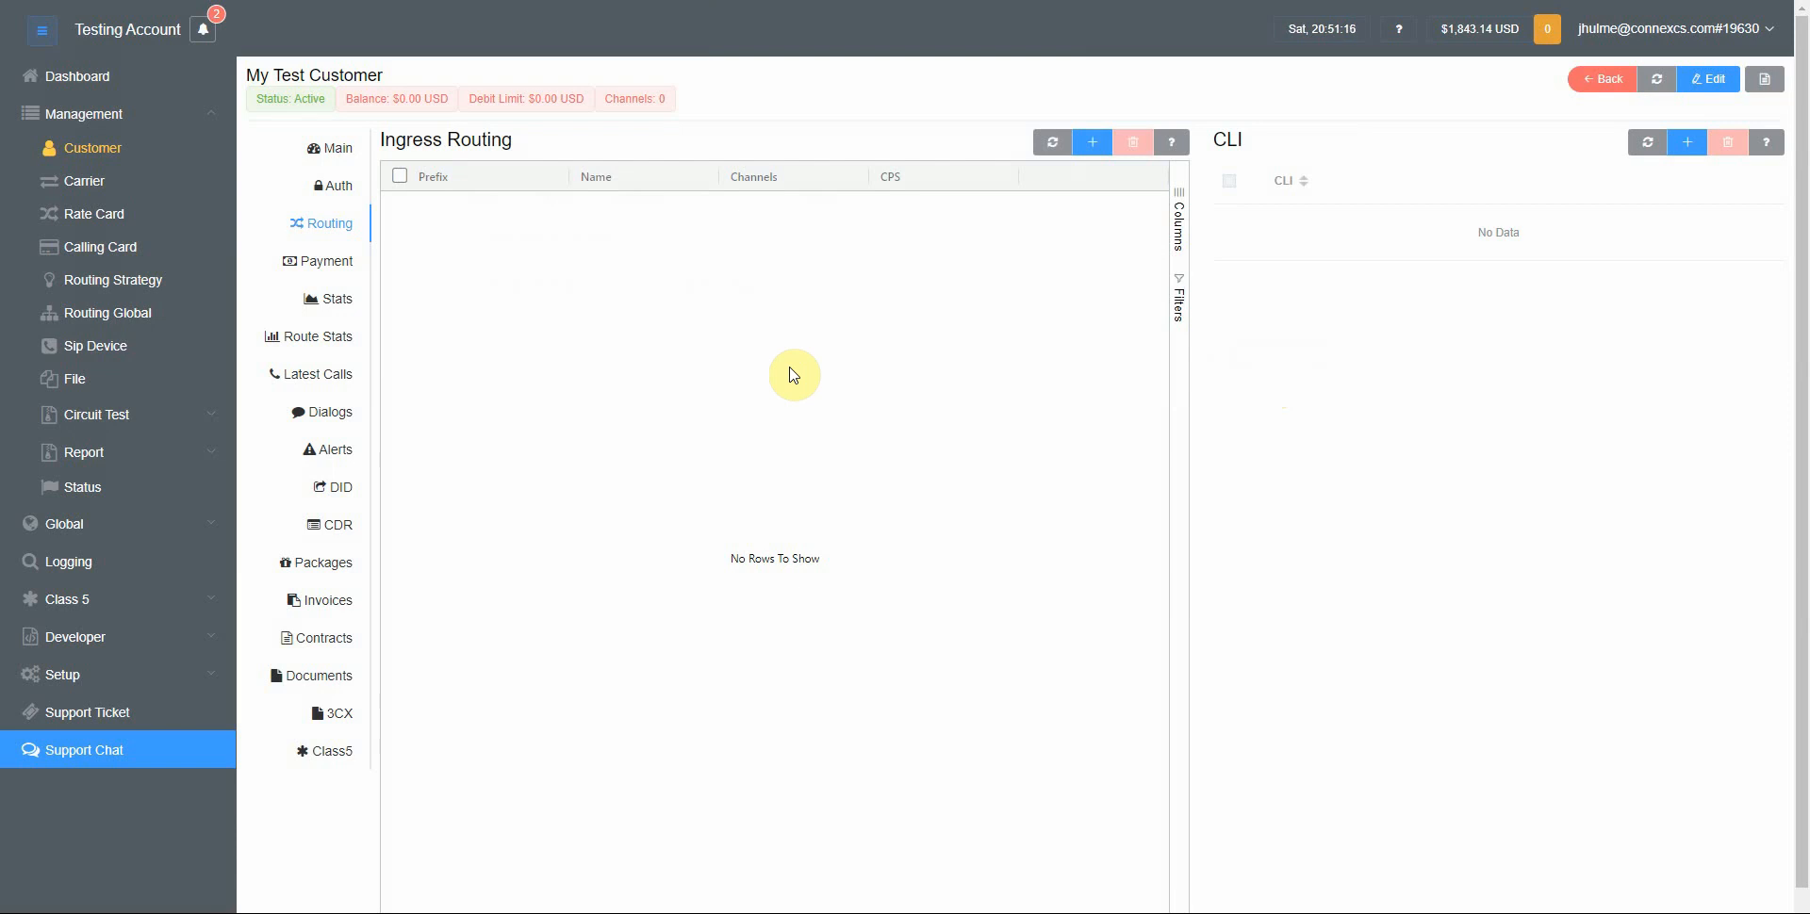
Create a new Script Forge script named My Custom CLI Verification of type Script
{"action": "left_click", "coordinate": [94, 676]}
{"action": "left_click", "coordinate": [75, 264]}
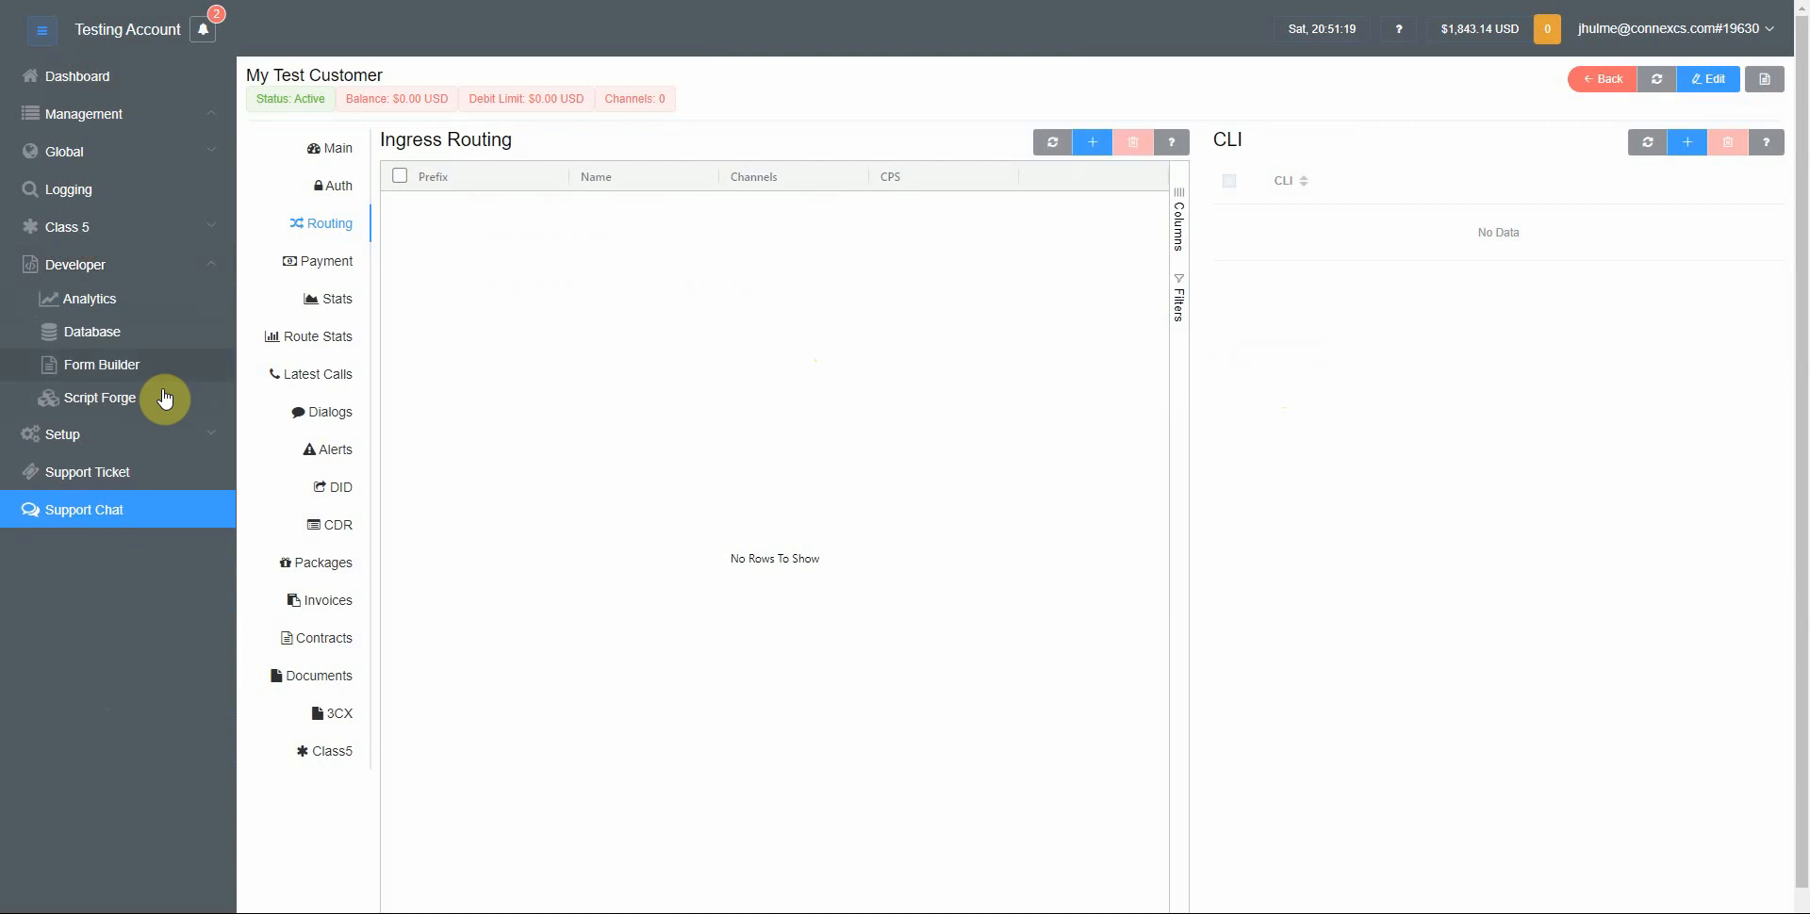
{"action": "left_click", "coordinate": [100, 398]}
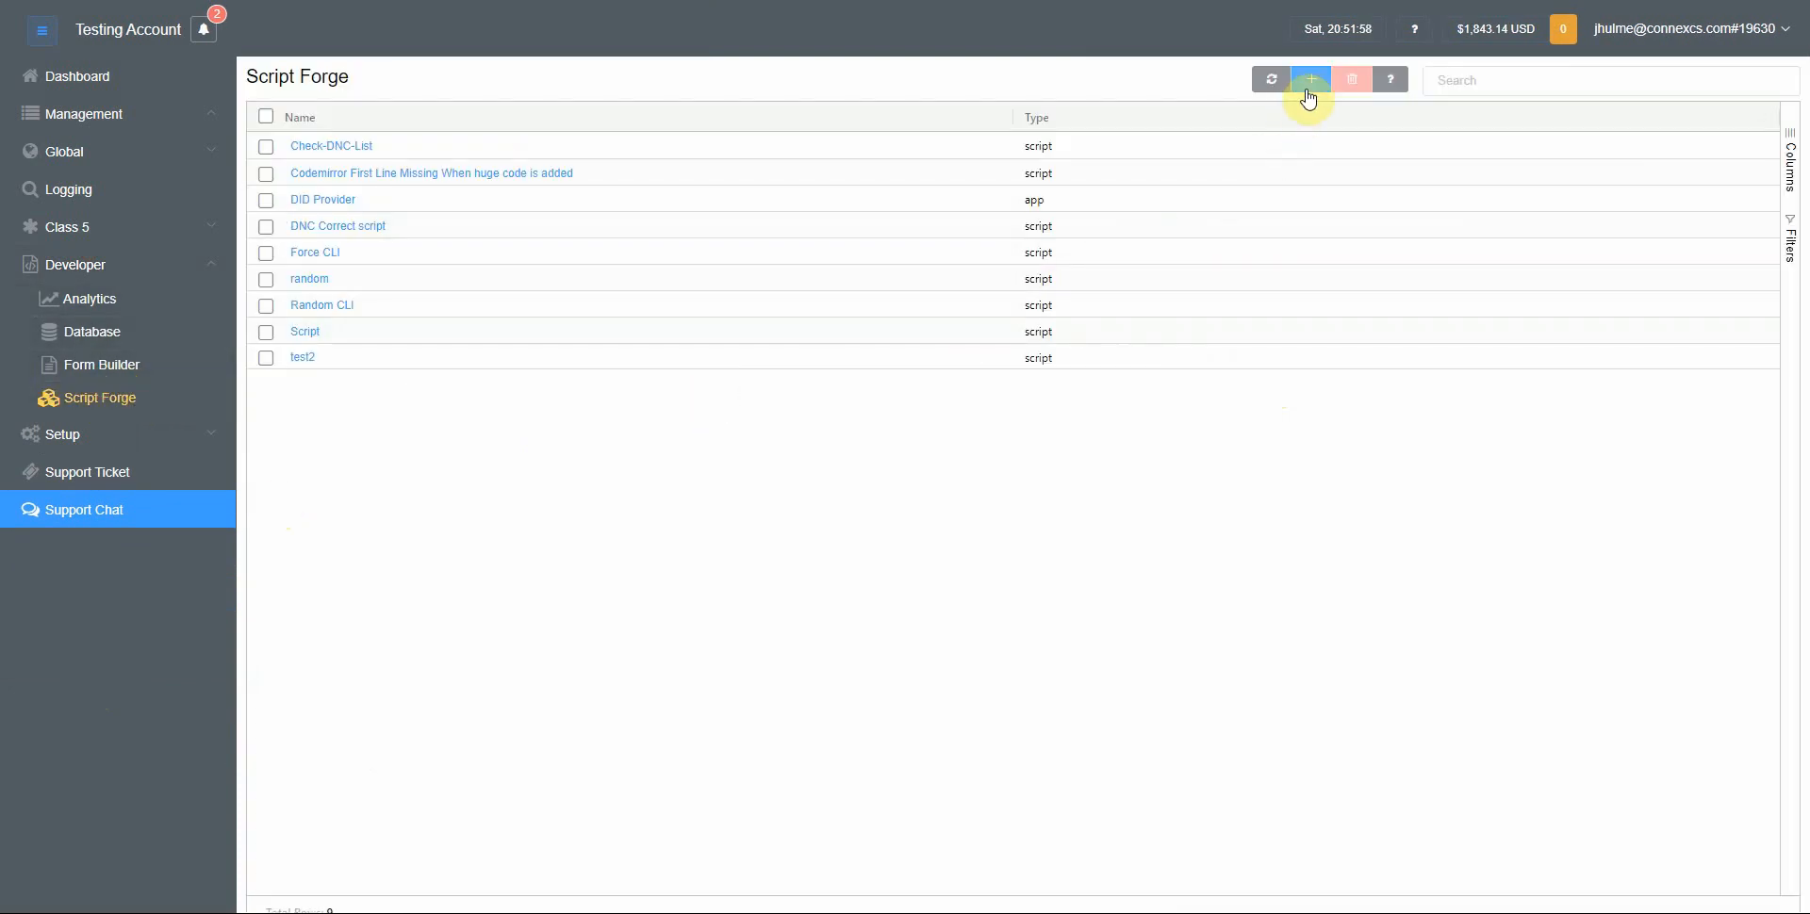
{"action": "left_click", "coordinate": [1309, 85]}
{"action": "left_click", "coordinate": [859, 218]}
{"action": "type", "text": "My"}
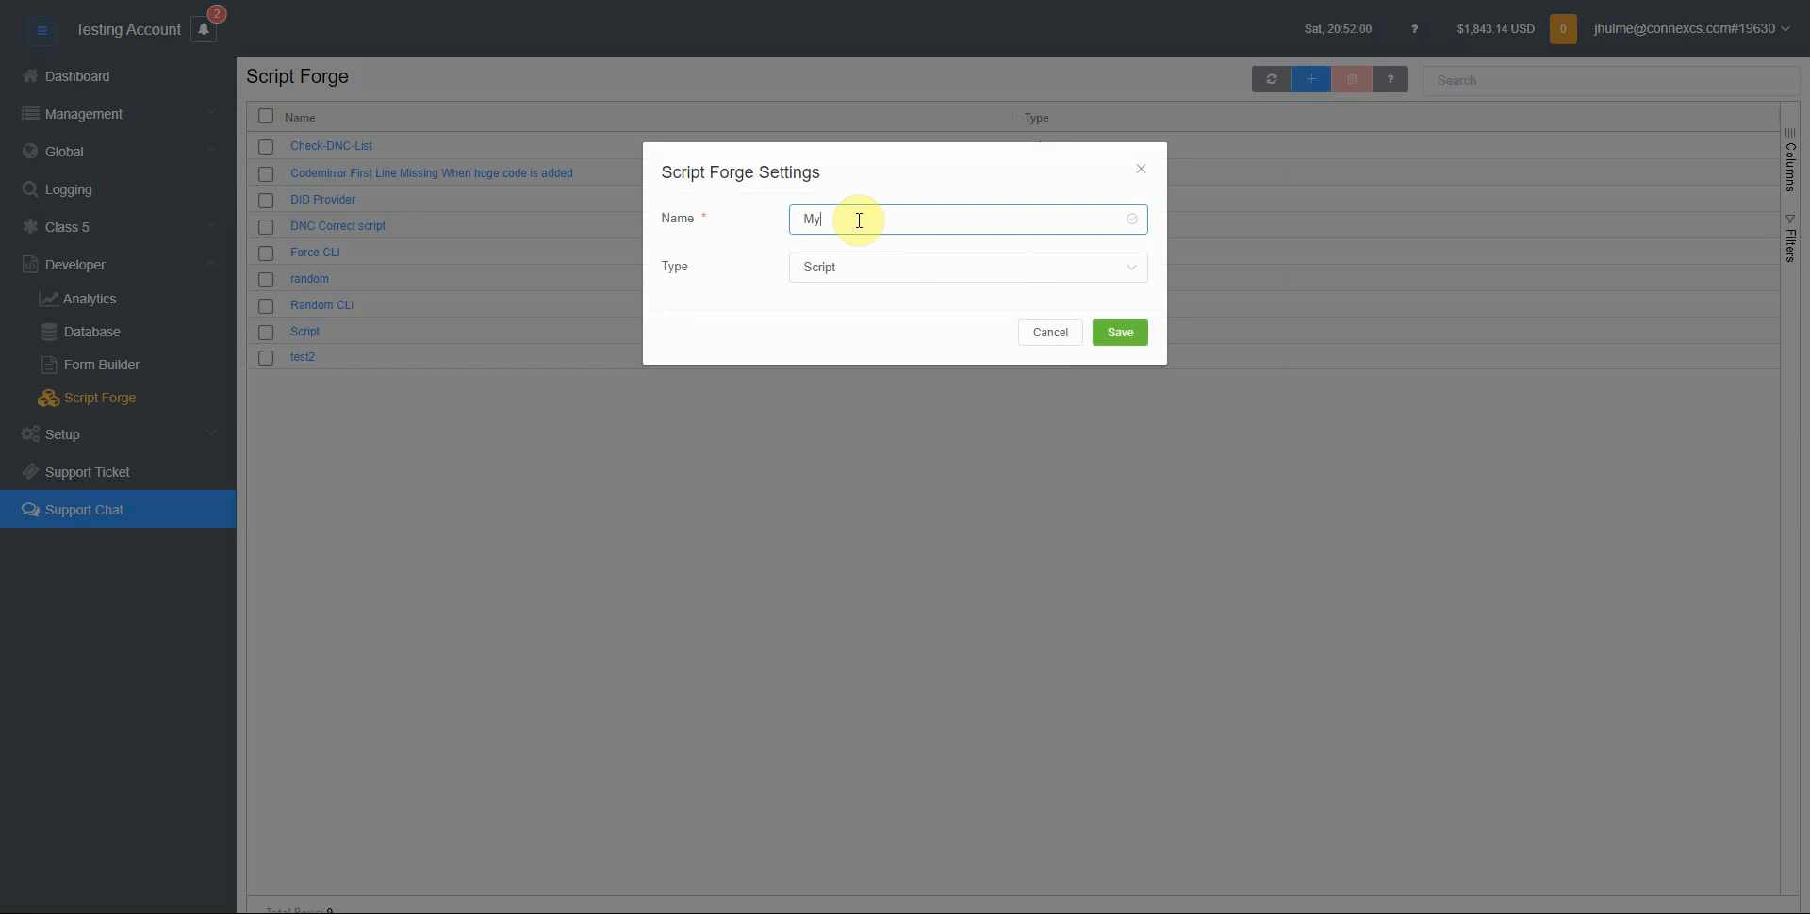
{"action": "type", "text": " Custom CLI Verification"}
{"action": "left_click", "coordinate": [1120, 334]}
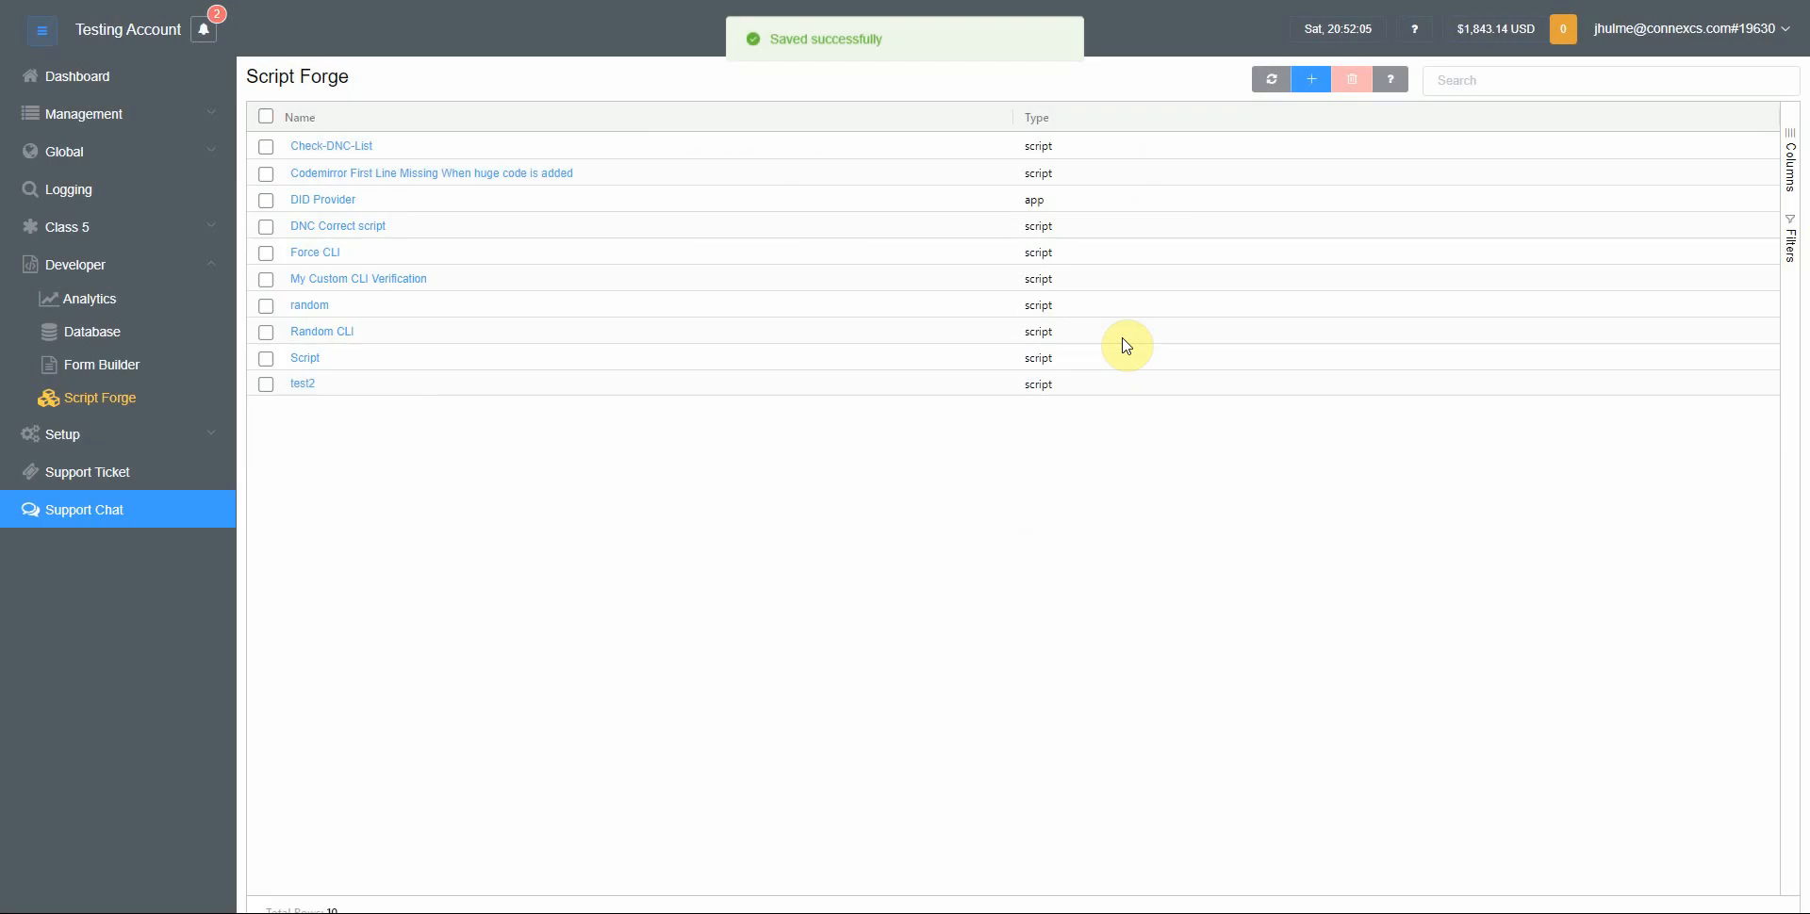
Open the new script and write an empty function main (vars) { } block
{"action": "left_click", "coordinate": [339, 279]}
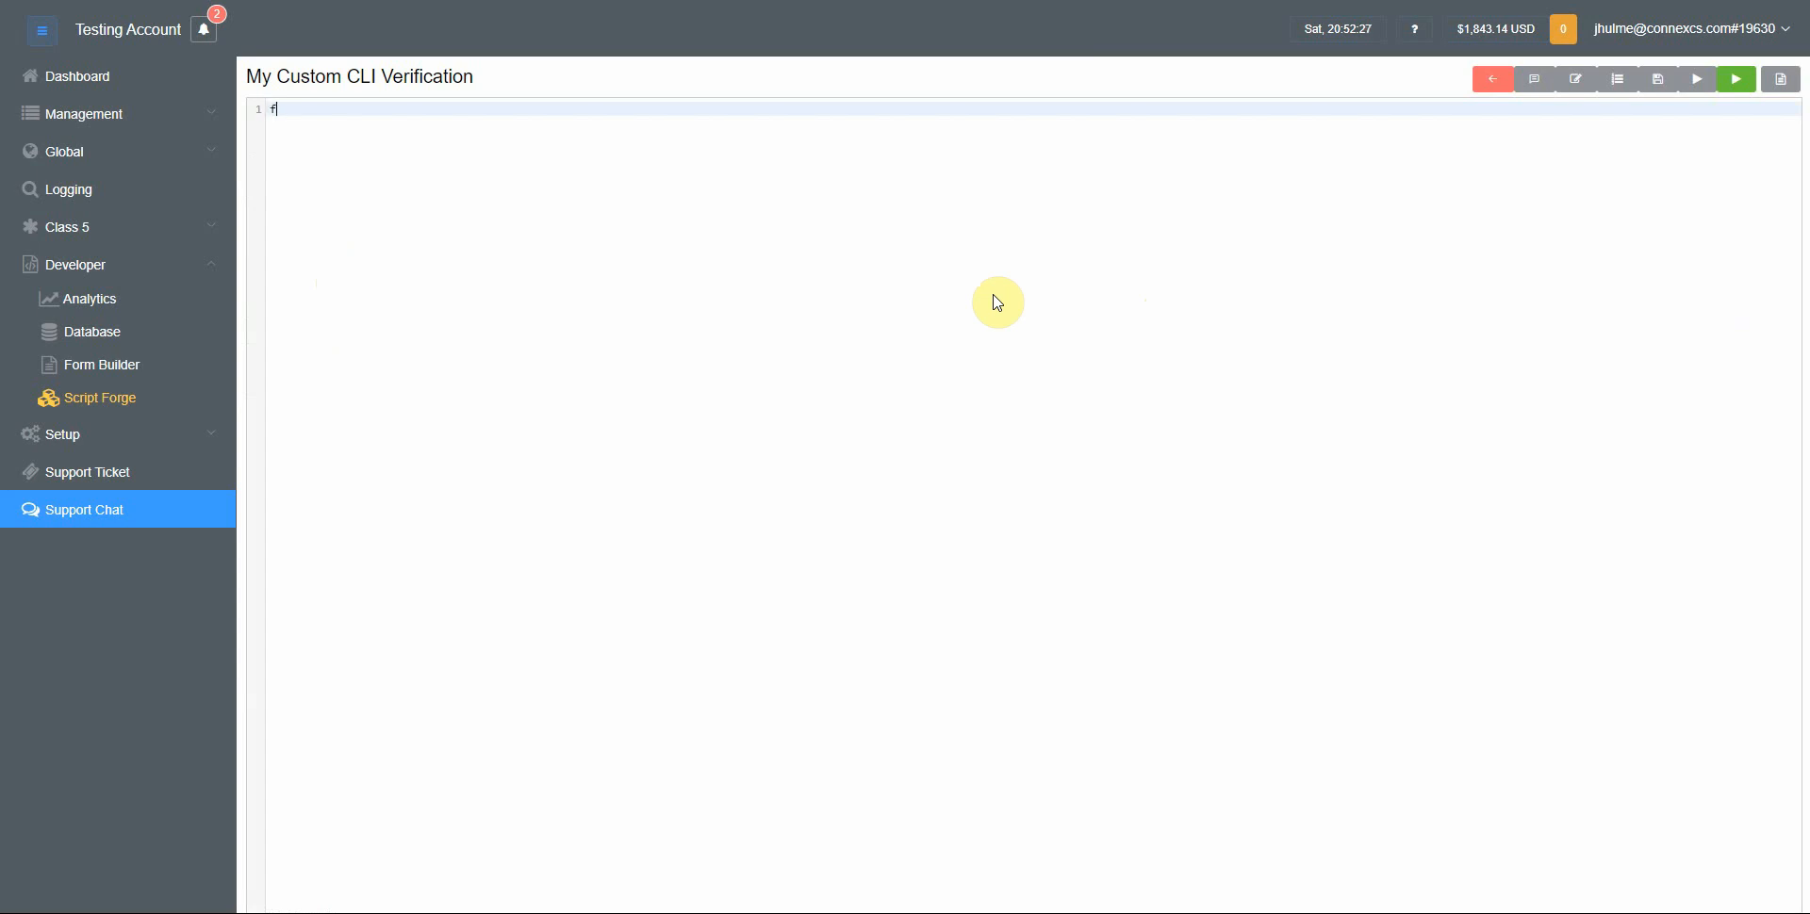
{"action": "type", "text": "unction maiu"}
{"action": "type", "text": " () {"}
{"action": "key", "text": "Return"}
{"action": "key", "text": "Return"}
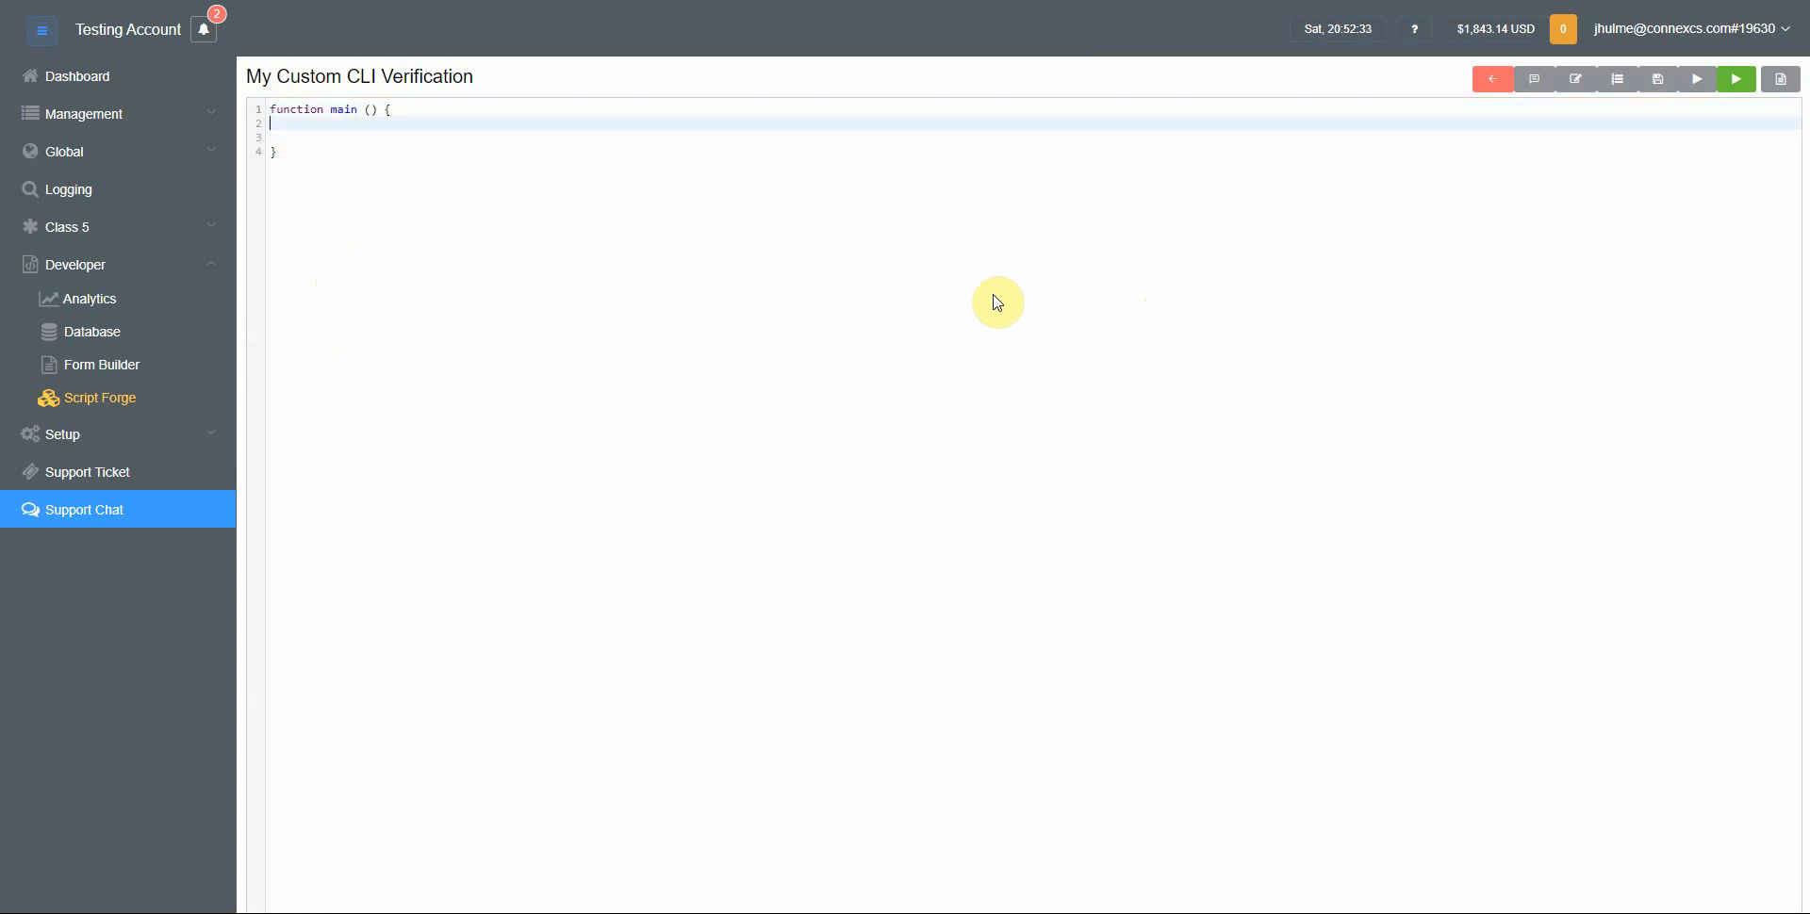
{"action": "key", "text": "Up"}
{"action": "key", "text": "Up"}
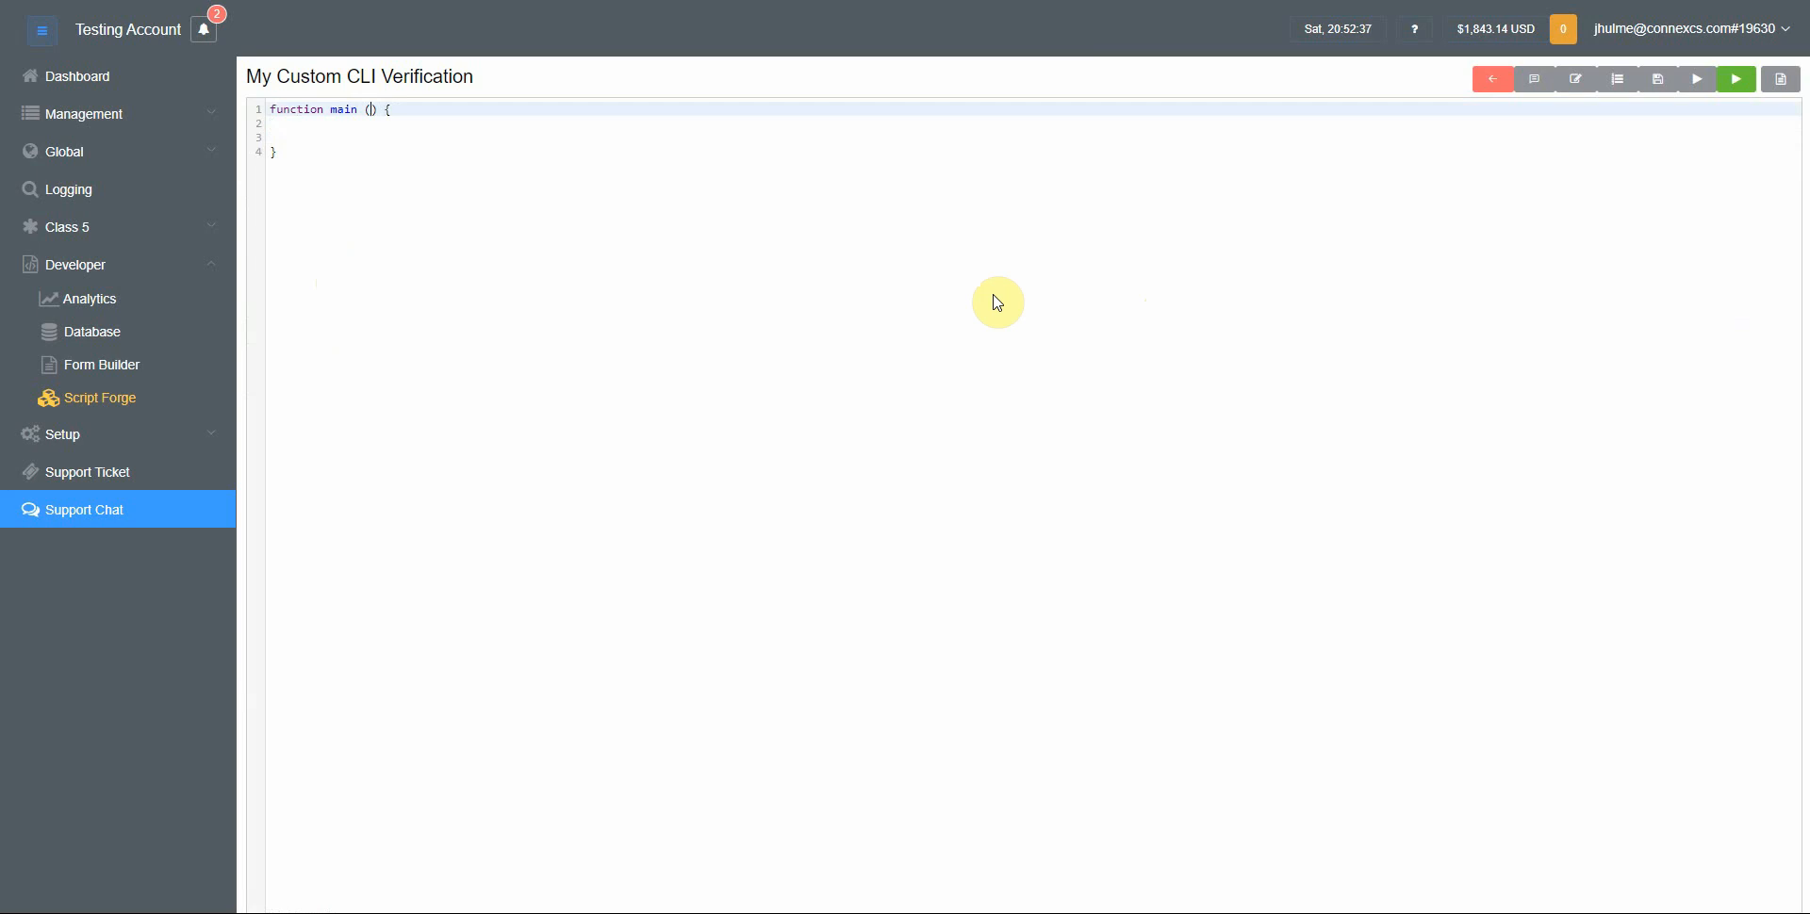
{"action": "type", "text": "vars"}
{"action": "key", "text": "Down"}
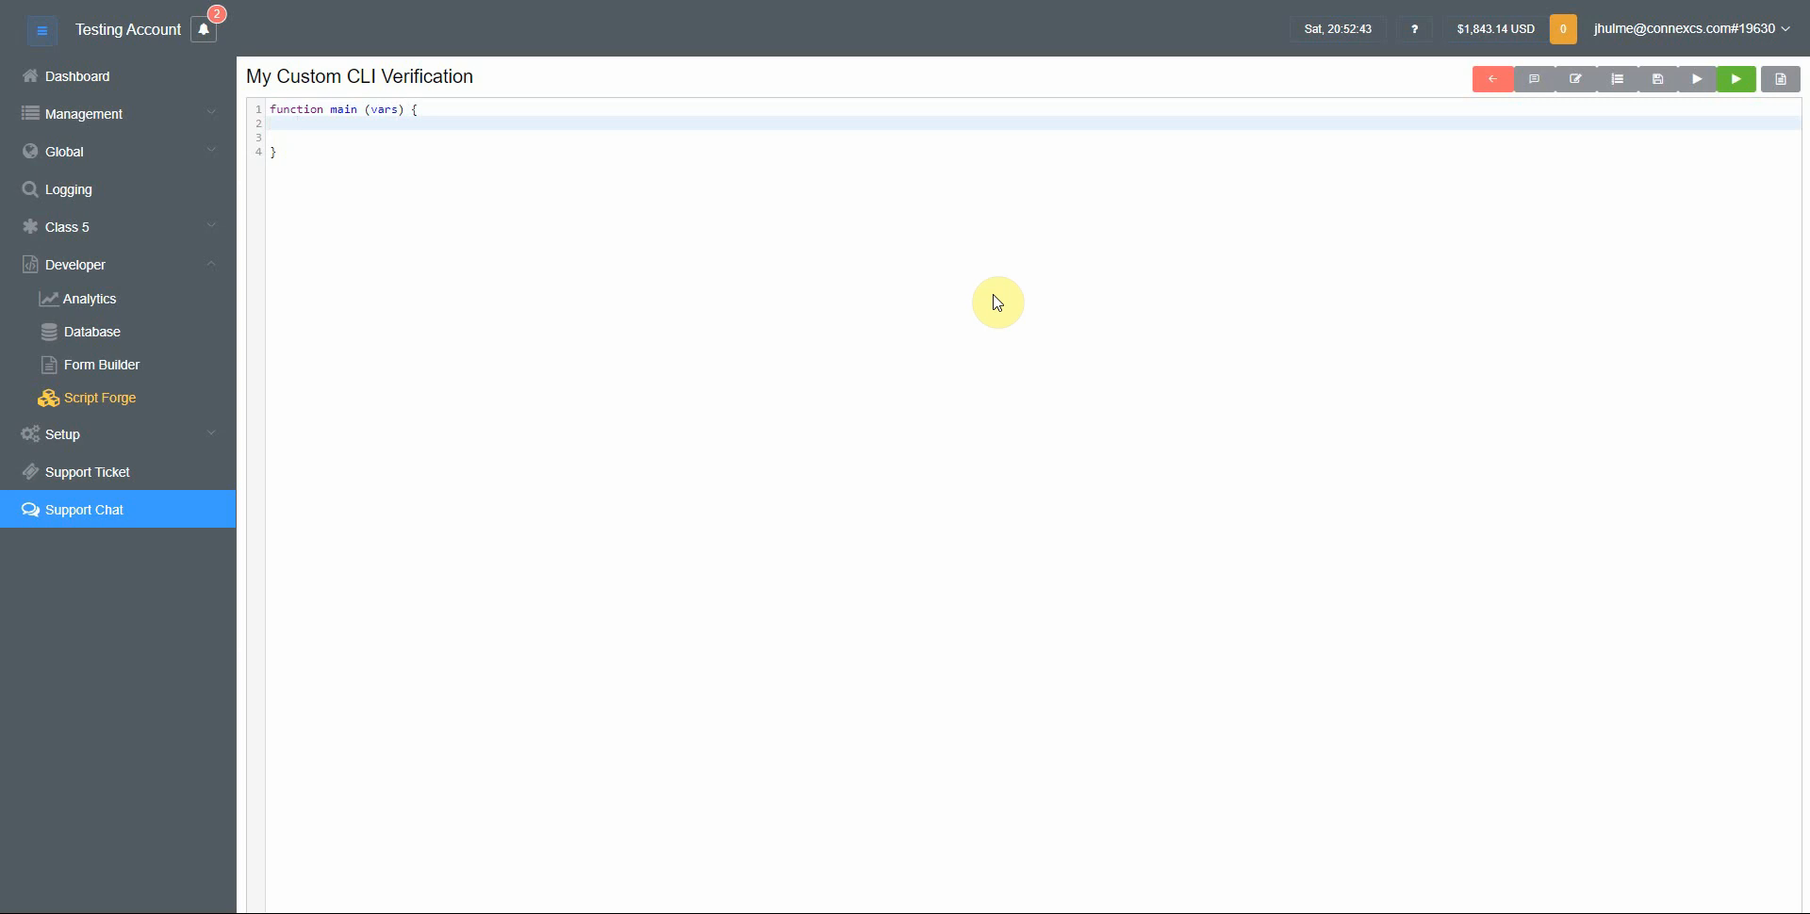
Inside main, declare var cli = vars.routing.cli; as the first line
{"action": "type", "text": "vars.routing.cli"}
{"action": "key", "text": "Home"}
{"action": "type", "text": "var cli ="}
{"action": "key", "text": "Down"}
{"action": "key", "text": "Down"}
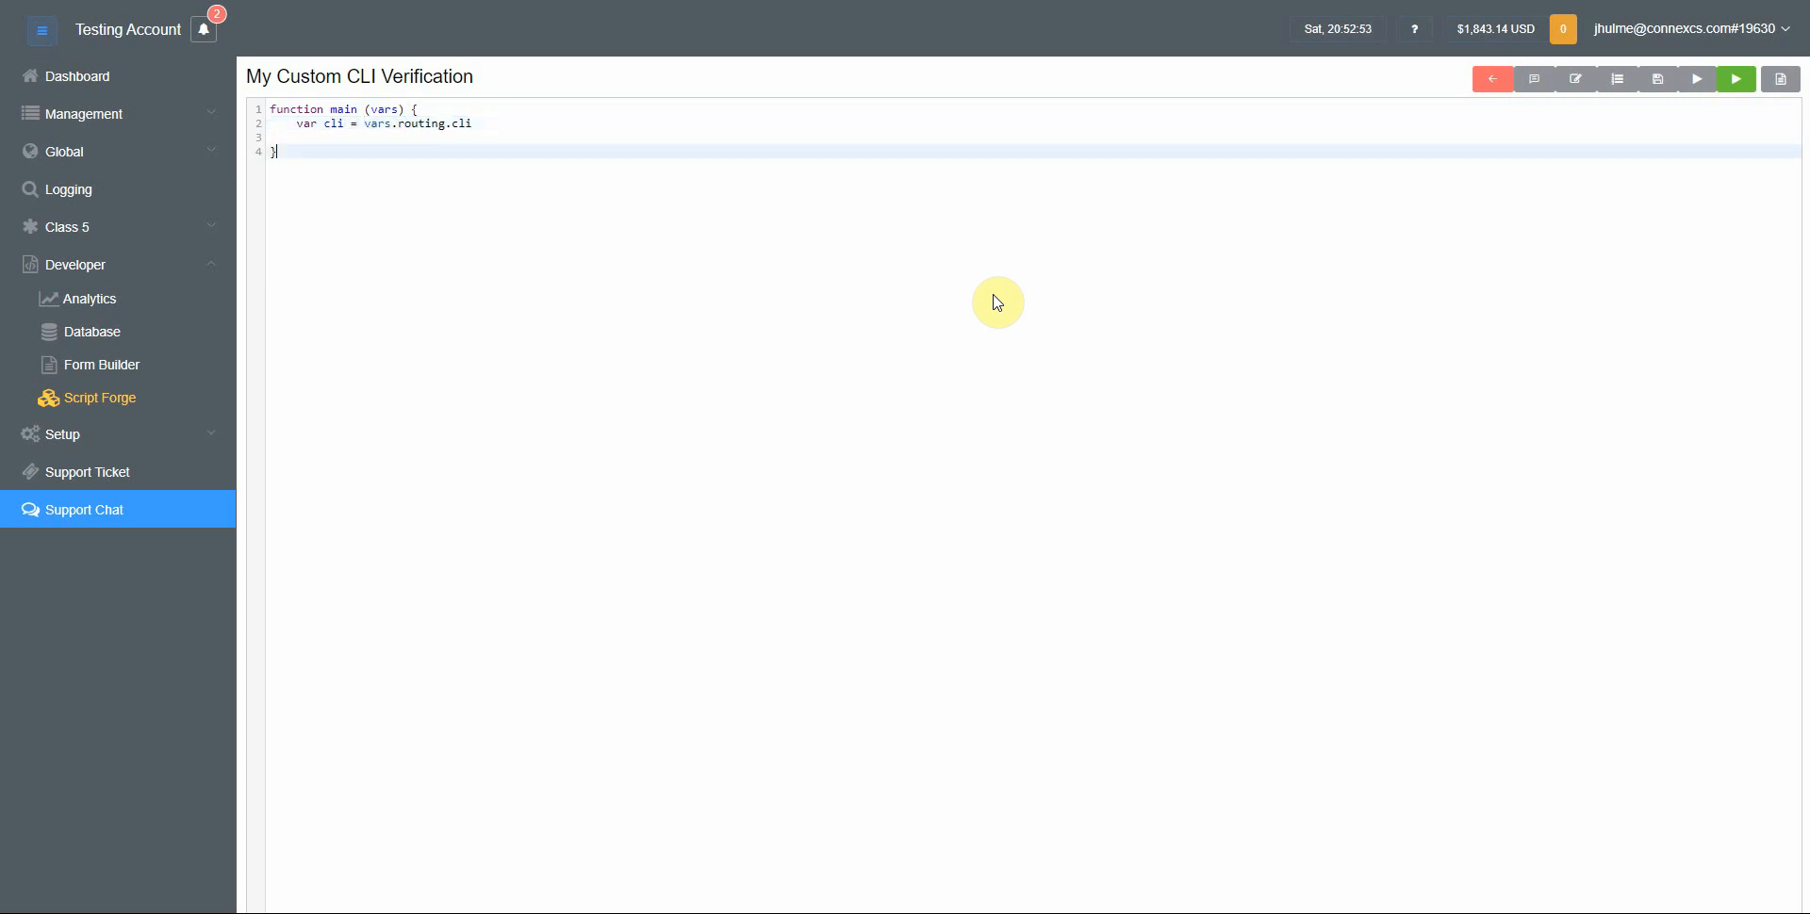
{"action": "key", "text": "Up"}
{"action": "key", "text": "Up"}
{"action": "key", "text": "End"}
{"action": "type", "text": ";"}
{"action": "key", "text": "Up"}
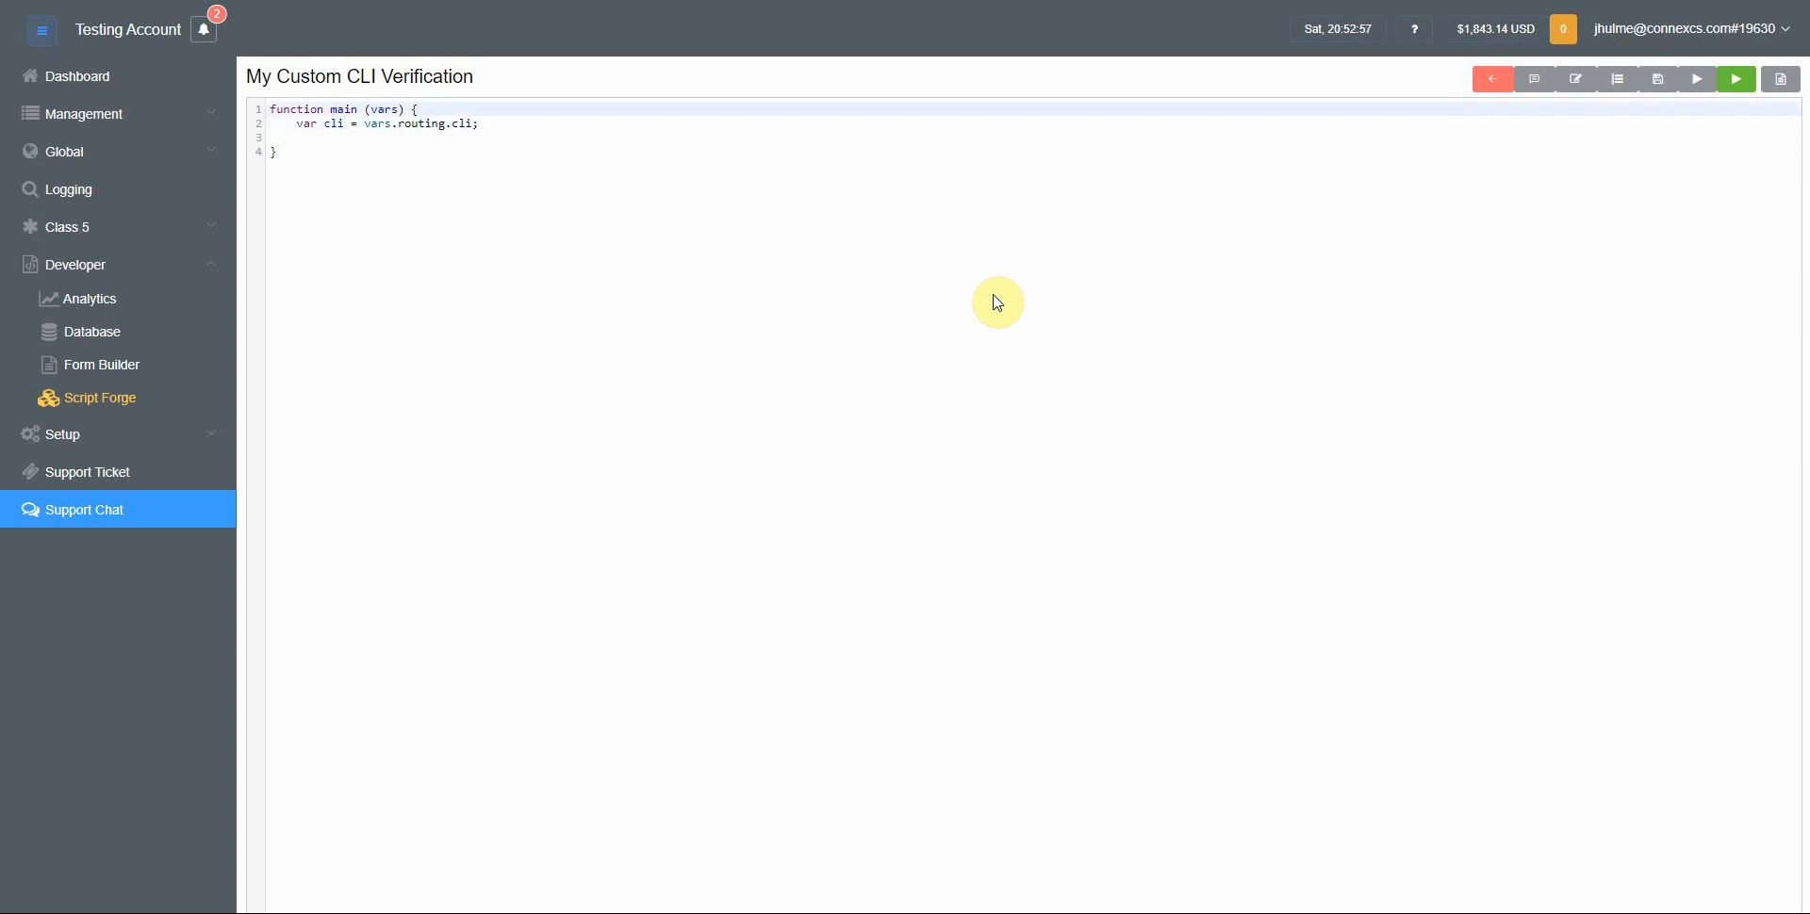
{"action": "key", "text": "Down"}
{"action": "key", "text": "Down"}
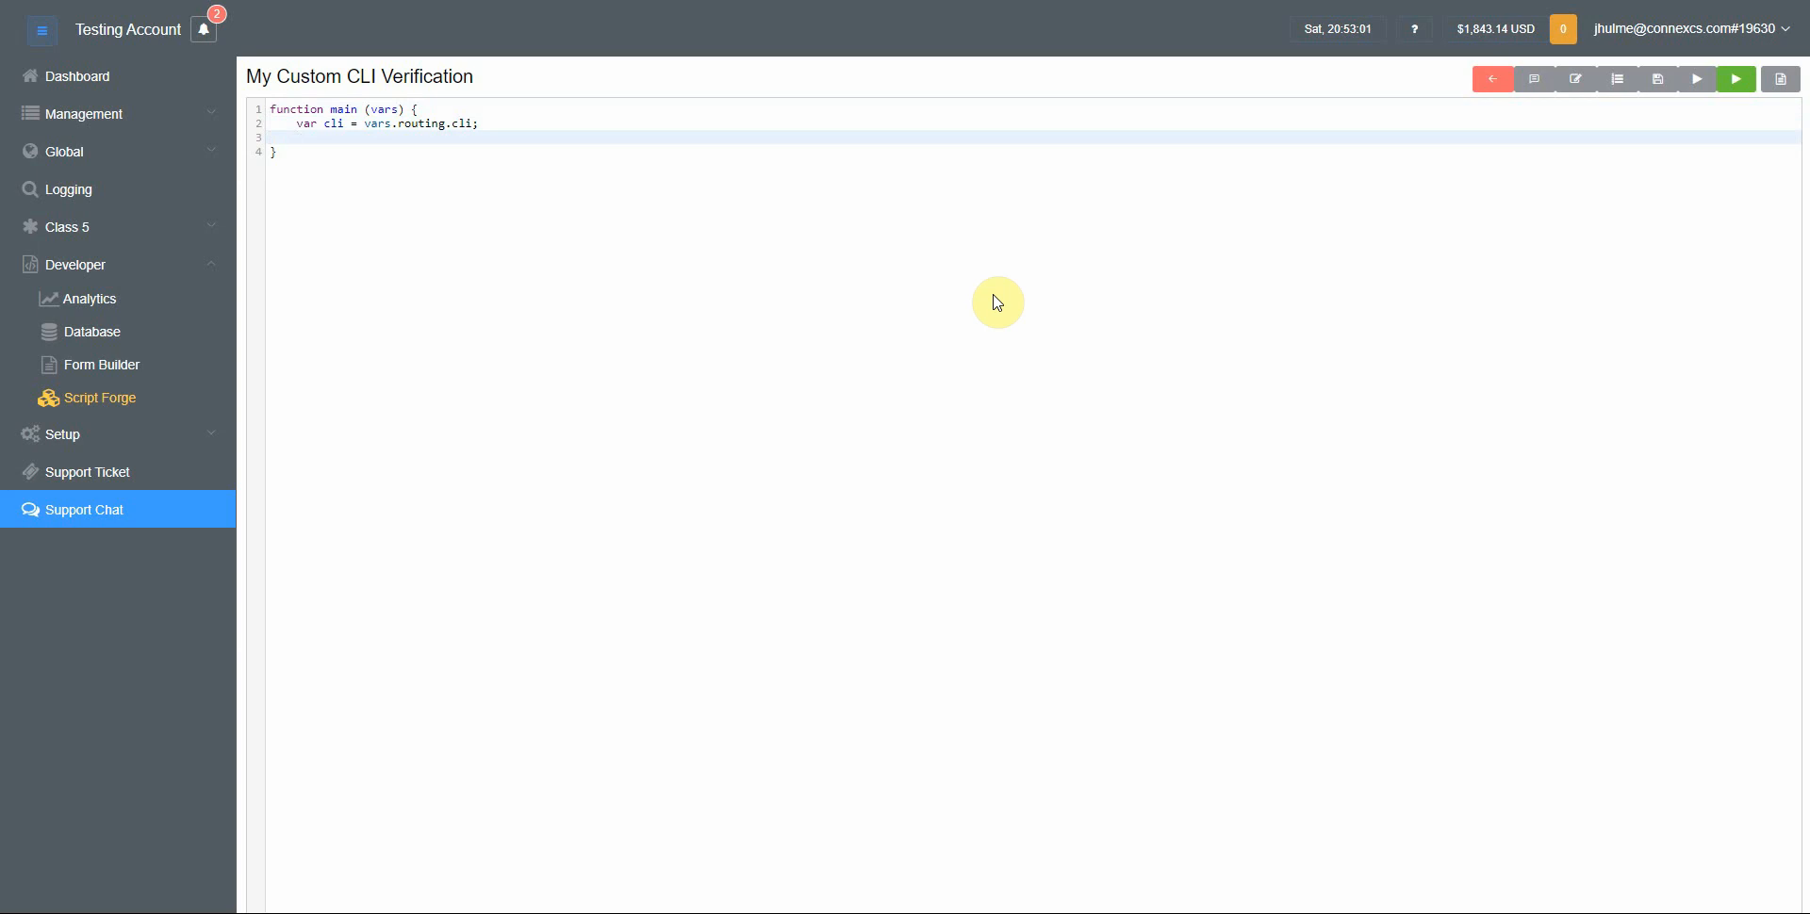
Add the line if (cli.indexOf('456') == -1) throw new Error("401 CLI Not Allowed") below the cli declaration
{"action": "type", "text": "if (cli."}
{"action": "type", "text": "indexOf()"}
{"action": "type", "text": "'"}
{"action": "type", "text": "456') ="}
{"action": "type", "text": " = -1"}
{"action": "type", "text": "== -1"}
{"action": "type", "text": " throw new E"}
{"action": "type", "text": "rror"}
{"action": "type", "text": "(\"\""}
{"action": "type", "text": "40"}
{"action": "type", "text": "1 "}
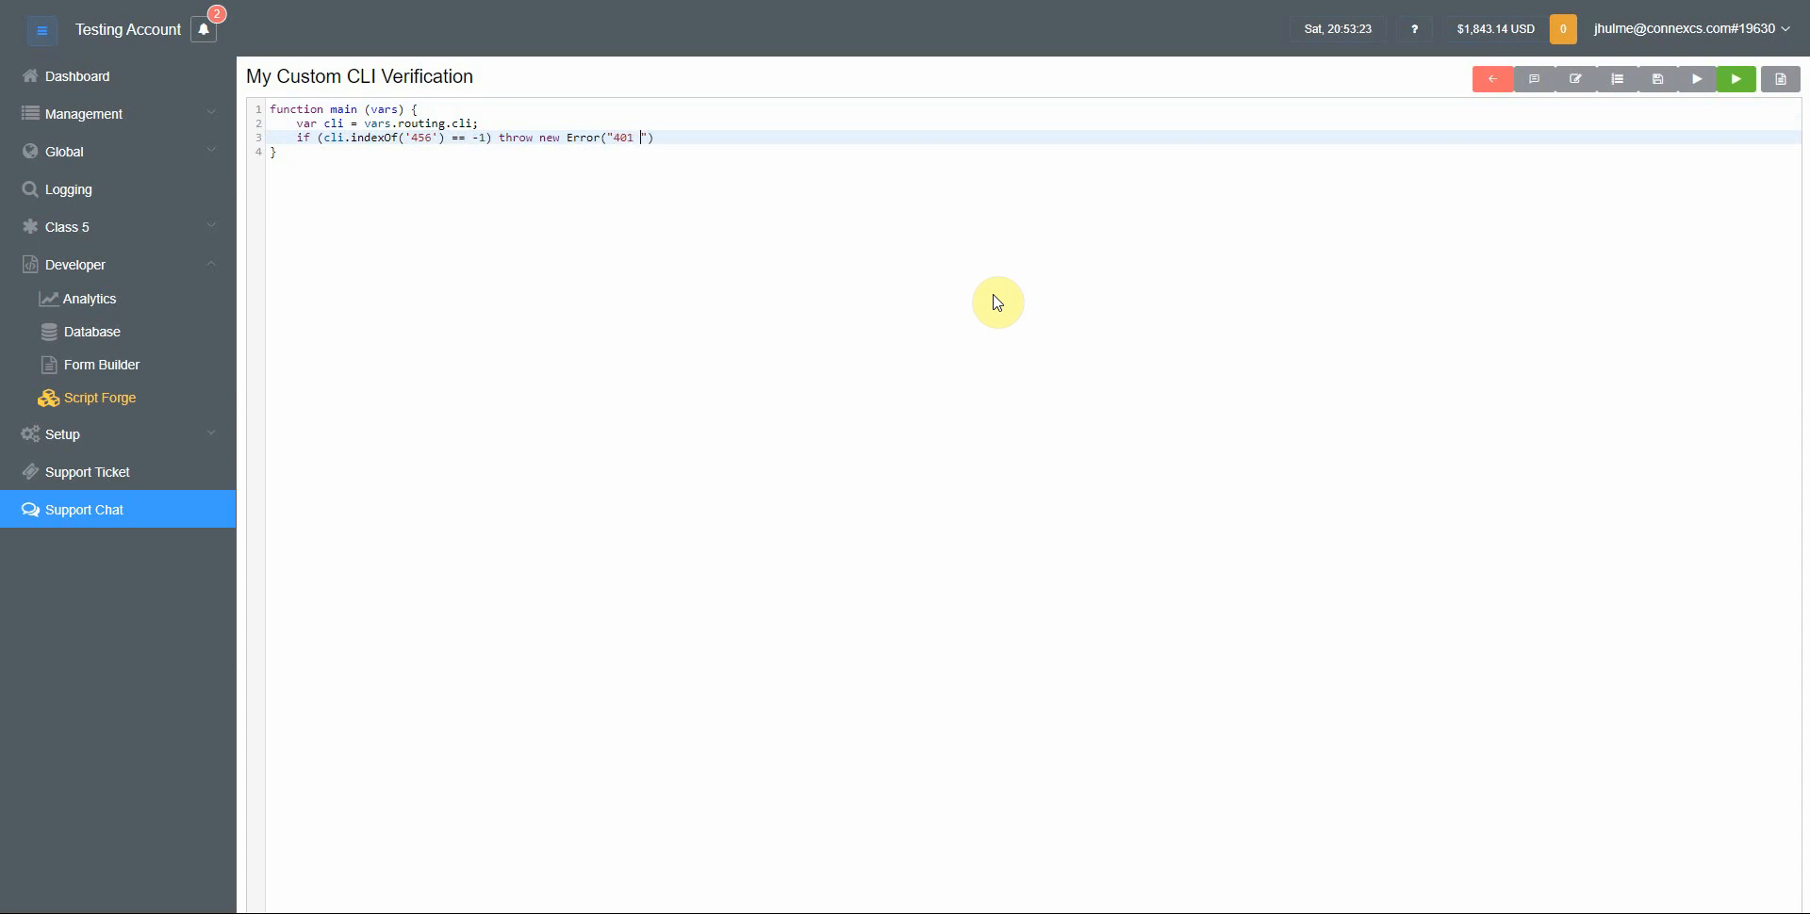
{"action": "type", "text": "CLI Not Allowed"}
{"action": "double_click", "coordinate": [629, 138]}
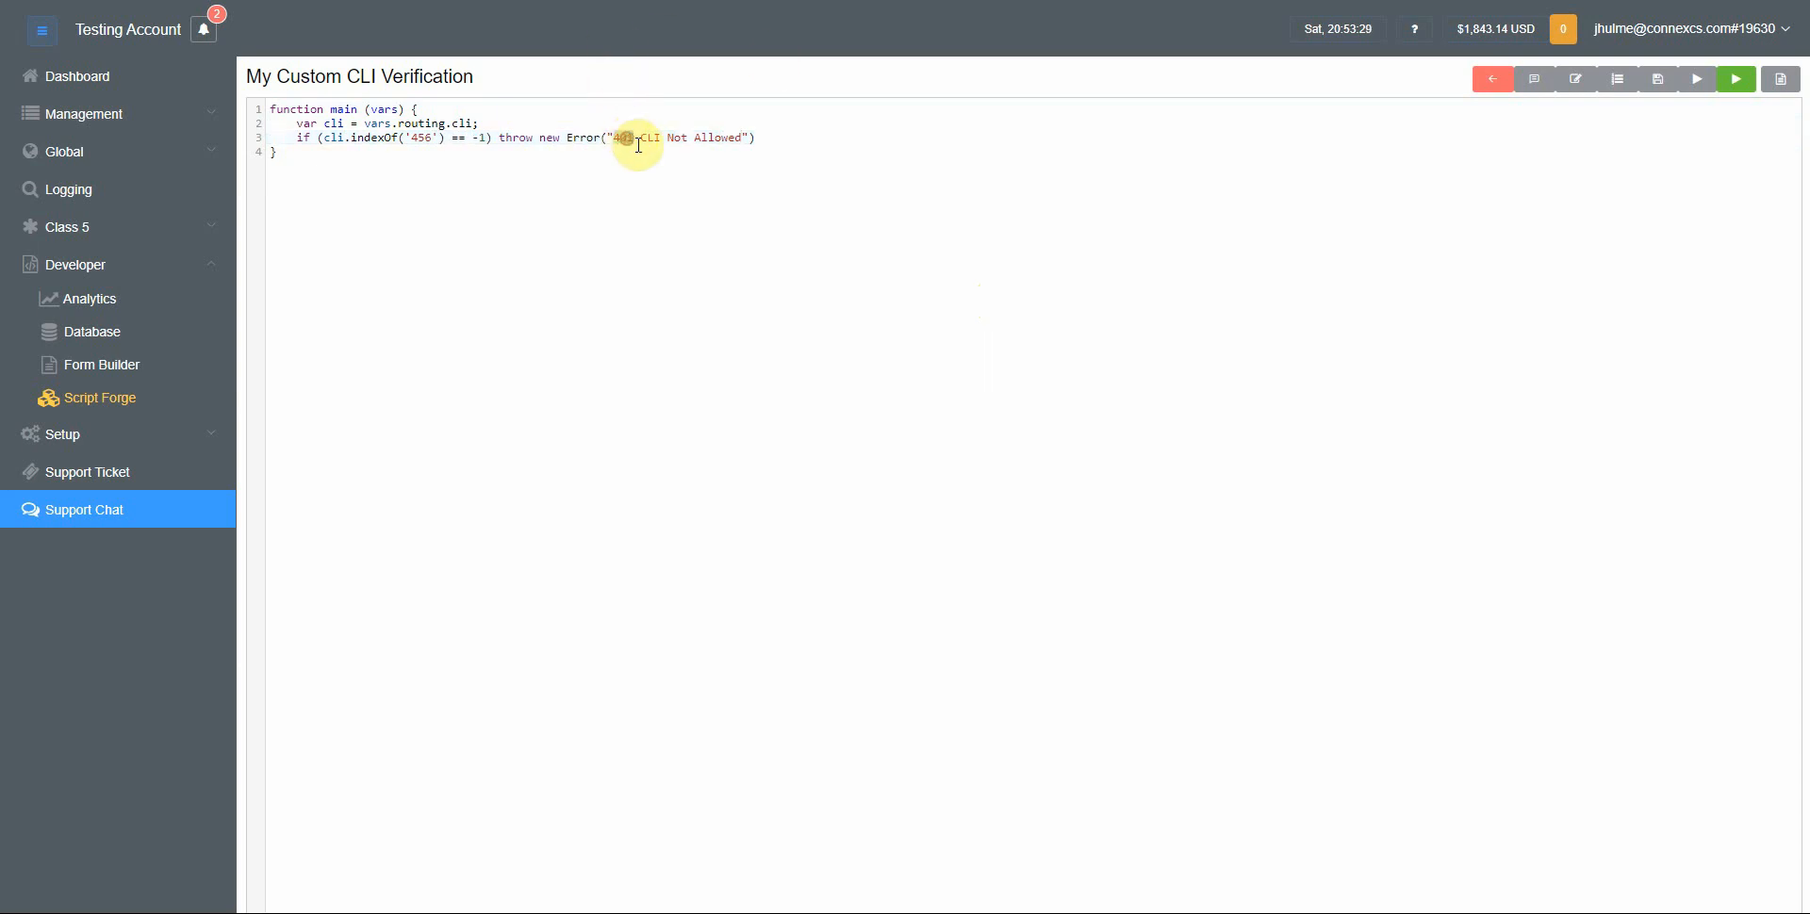
{"action": "left_click_drag", "start_coordinate": [642, 139], "coordinate": [742, 140]}
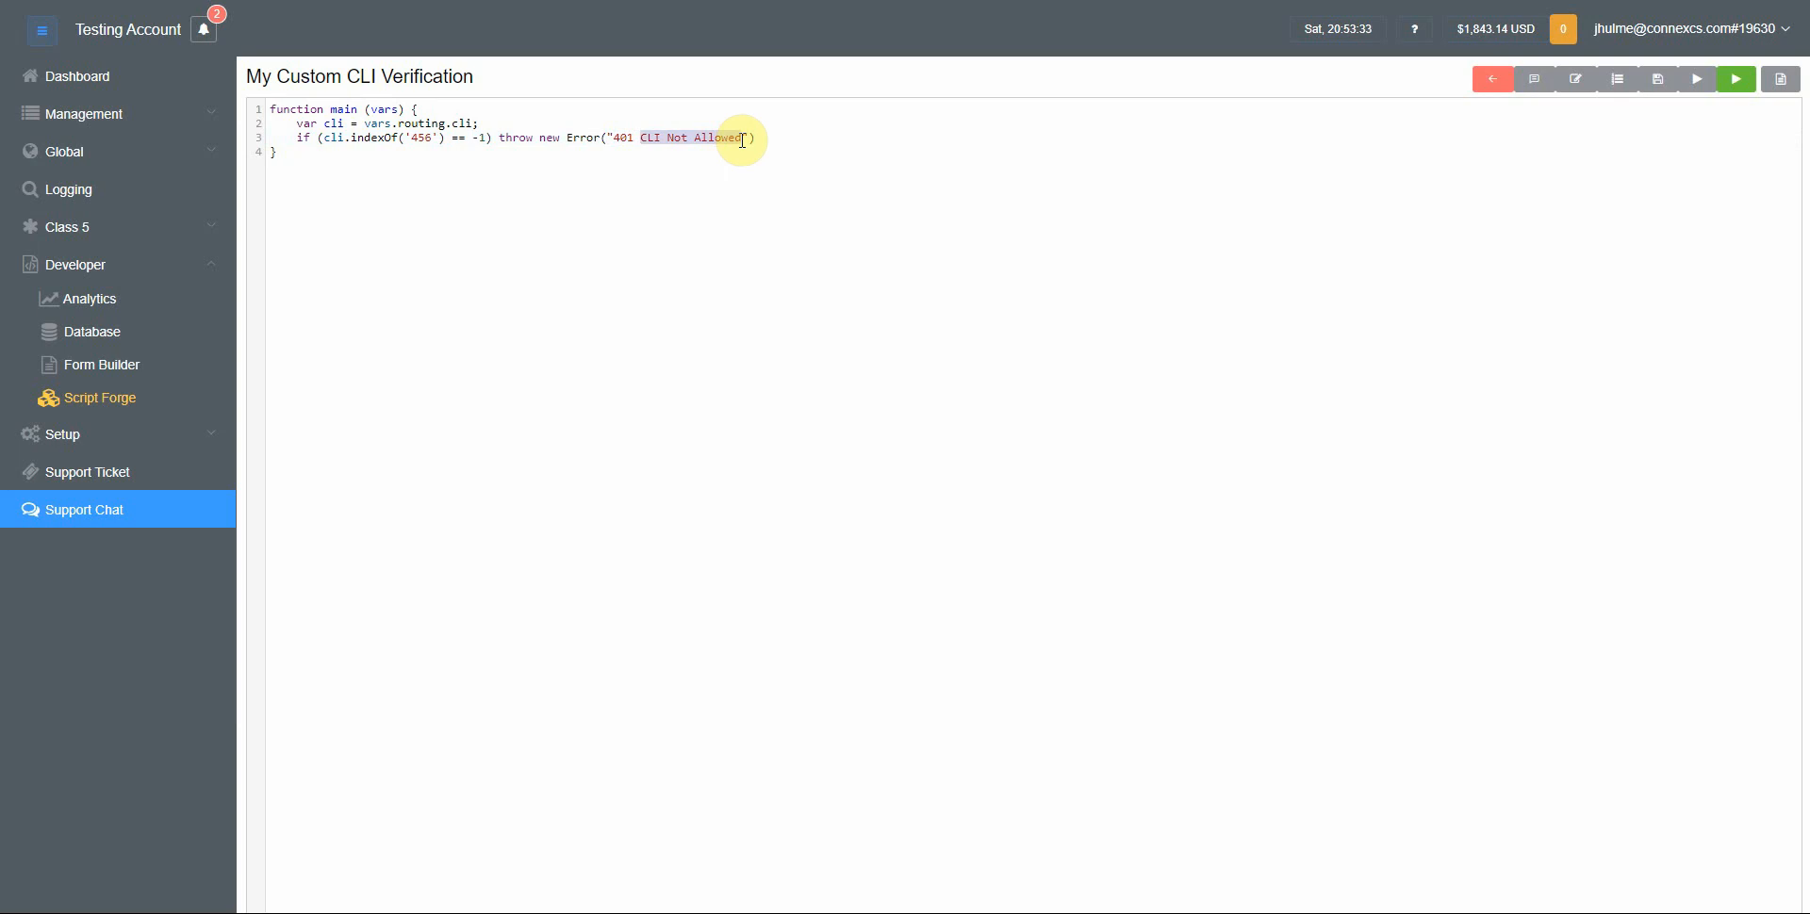
{"action": "double_click", "coordinate": [420, 137]}
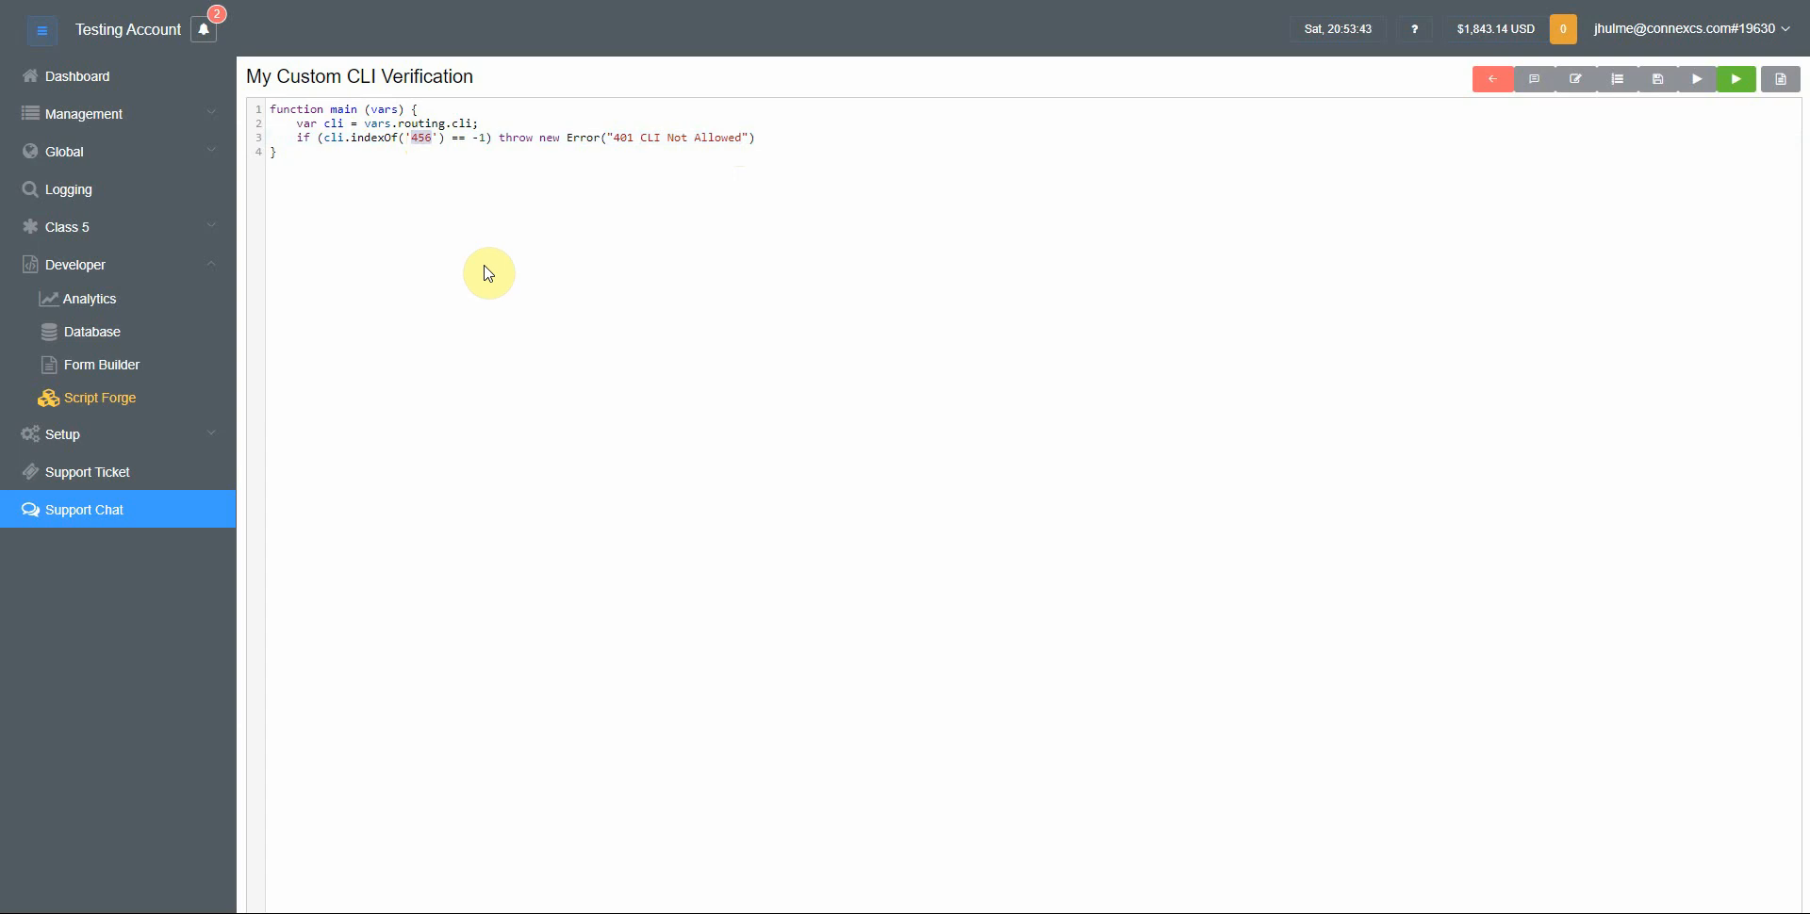
Insert const axios = require('axios'); at the very top of the script, above the function
{"action": "key", "text": "Home"}
{"action": "key", "text": "Up"}
{"action": "key", "text": "Up"}
{"action": "key", "text": "Return"}
{"action": "key", "text": "Return"}
{"action": "key", "text": "Up"}
{"action": "key", "text": "Up"}
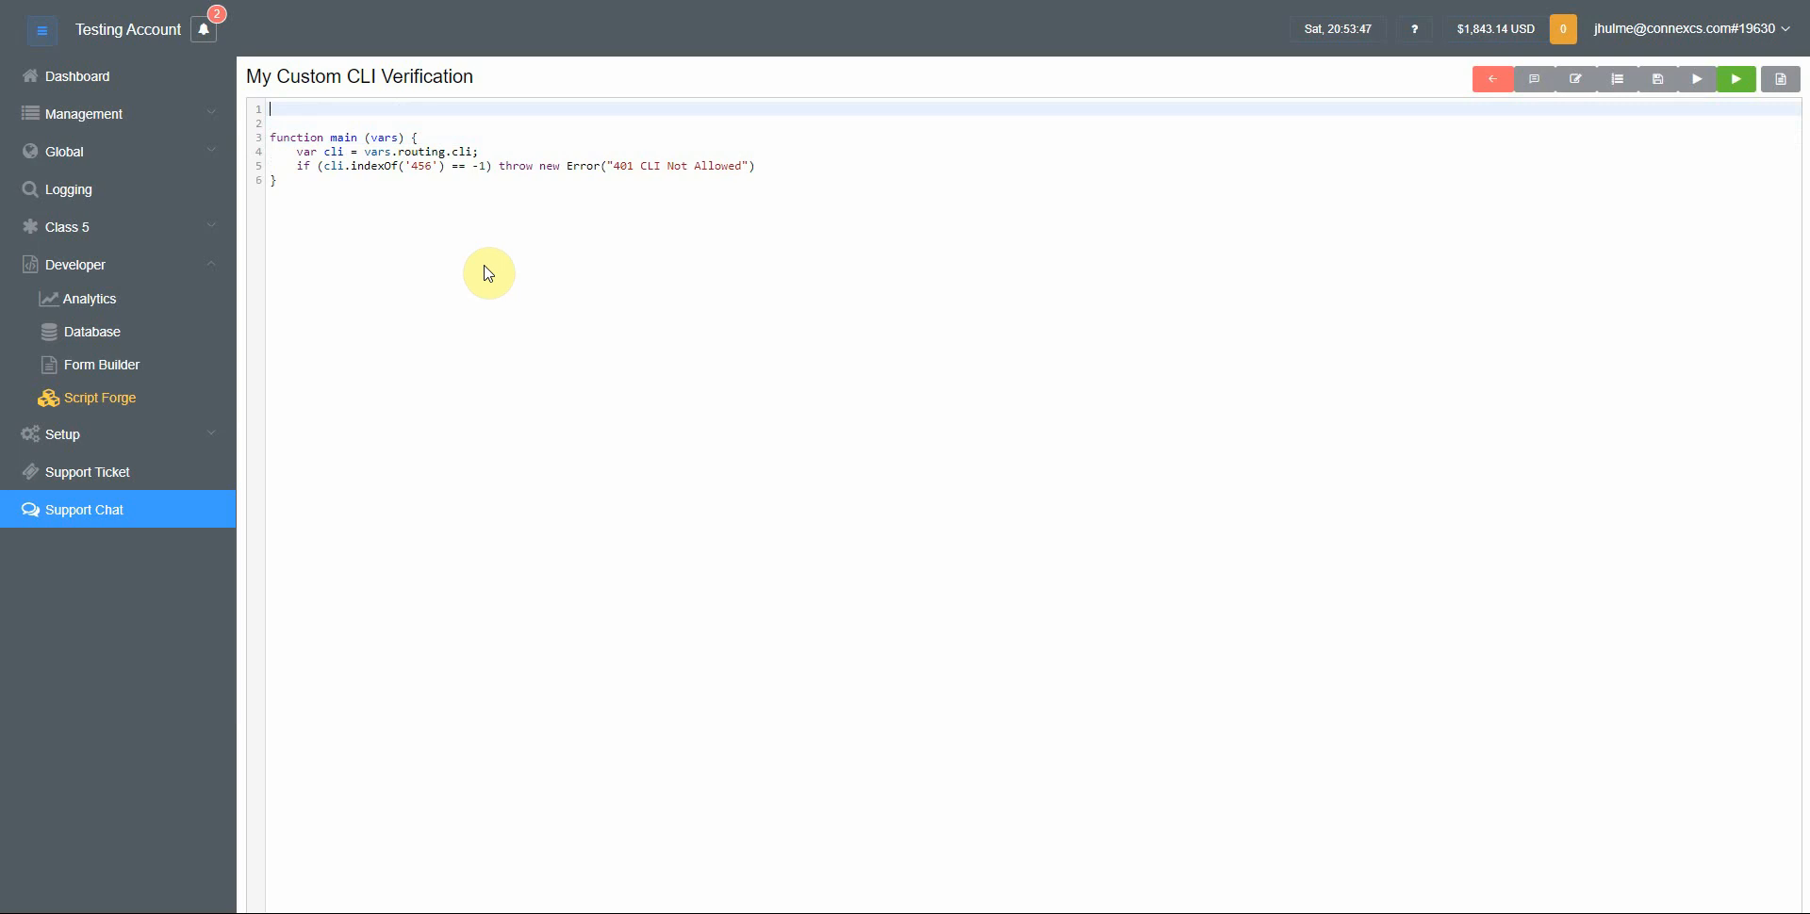
{"action": "type", "text": "const axios = require('axios');"}
{"action": "key", "text": "Home"}
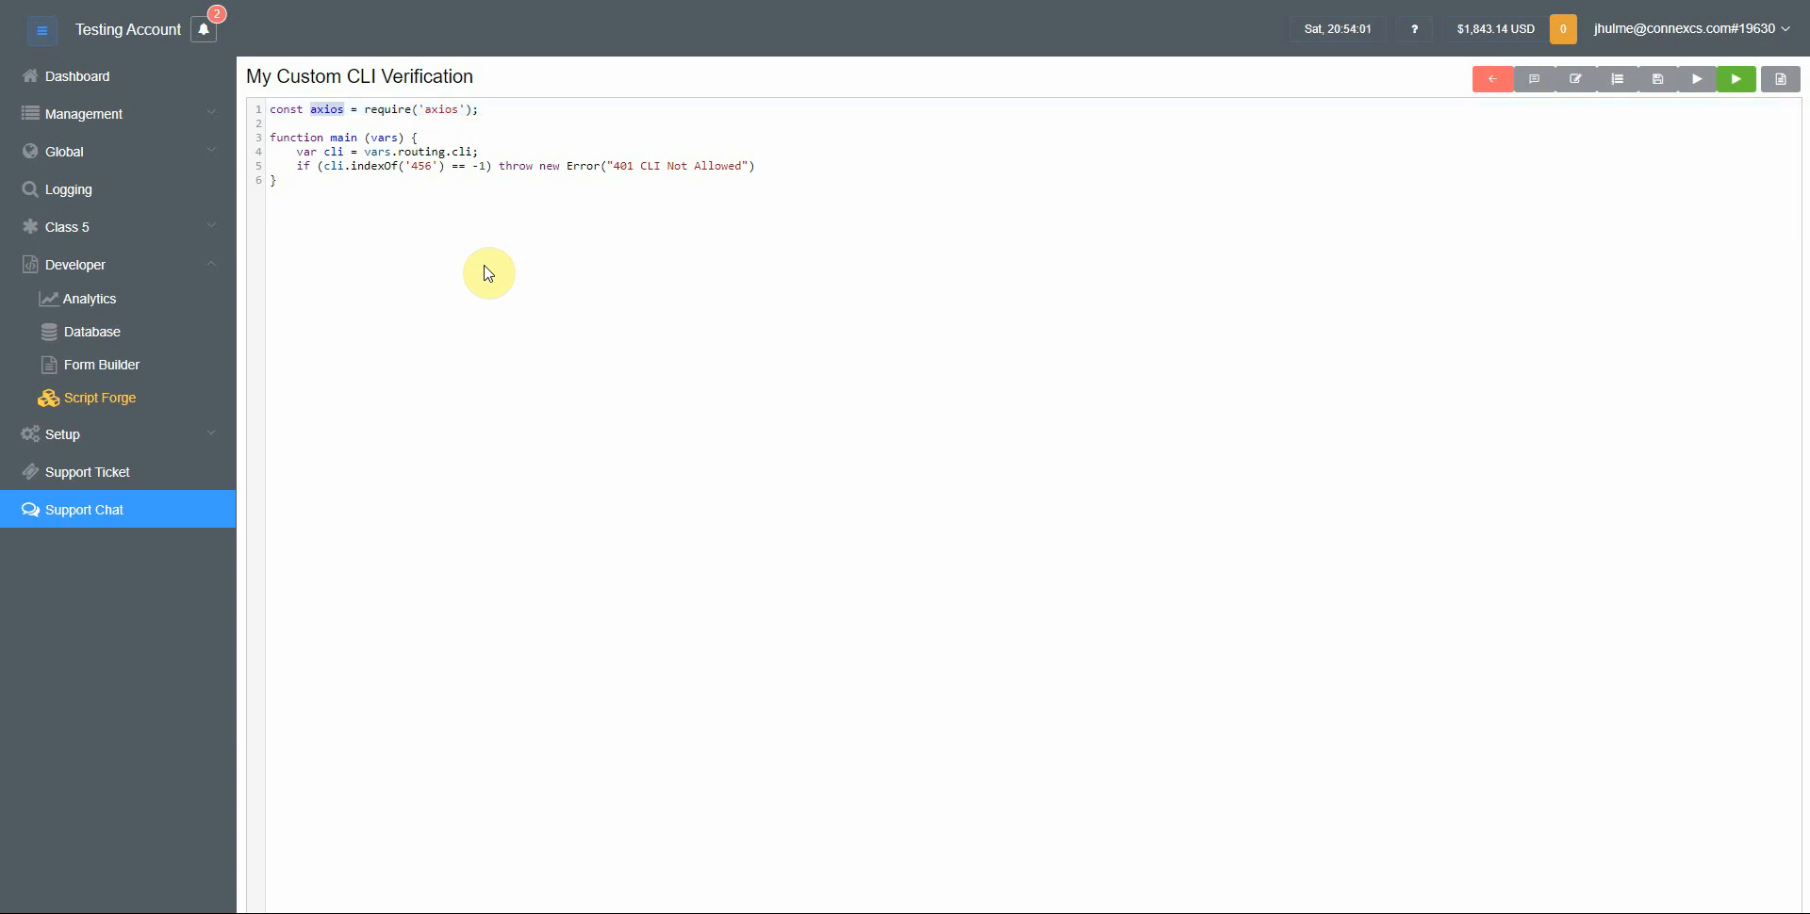
Open blank lines after the cli declaration and make main an async function
{"action": "key", "text": "Down"}
{"action": "key", "text": "Down"}
{"action": "key", "text": "Down"}
{"action": "key", "text": "Down"}
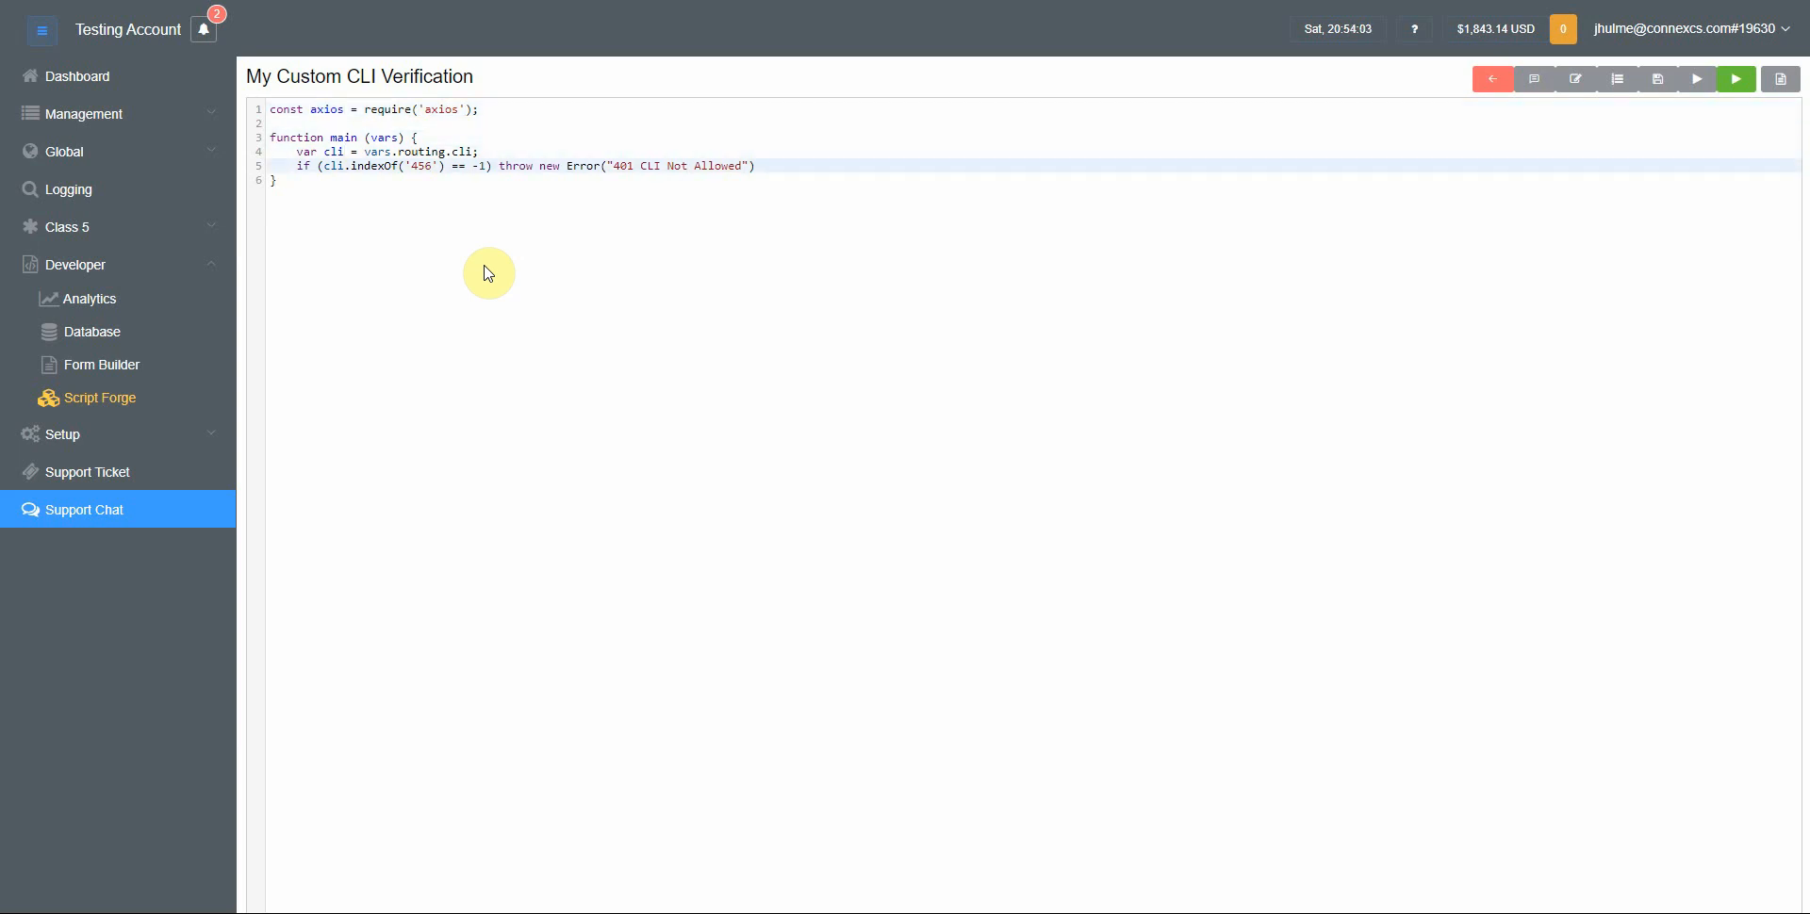
{"action": "key", "text": "Return"}
{"action": "key", "text": "Return"}
{"action": "key", "text": "Up"}
{"action": "key", "text": "Up"}
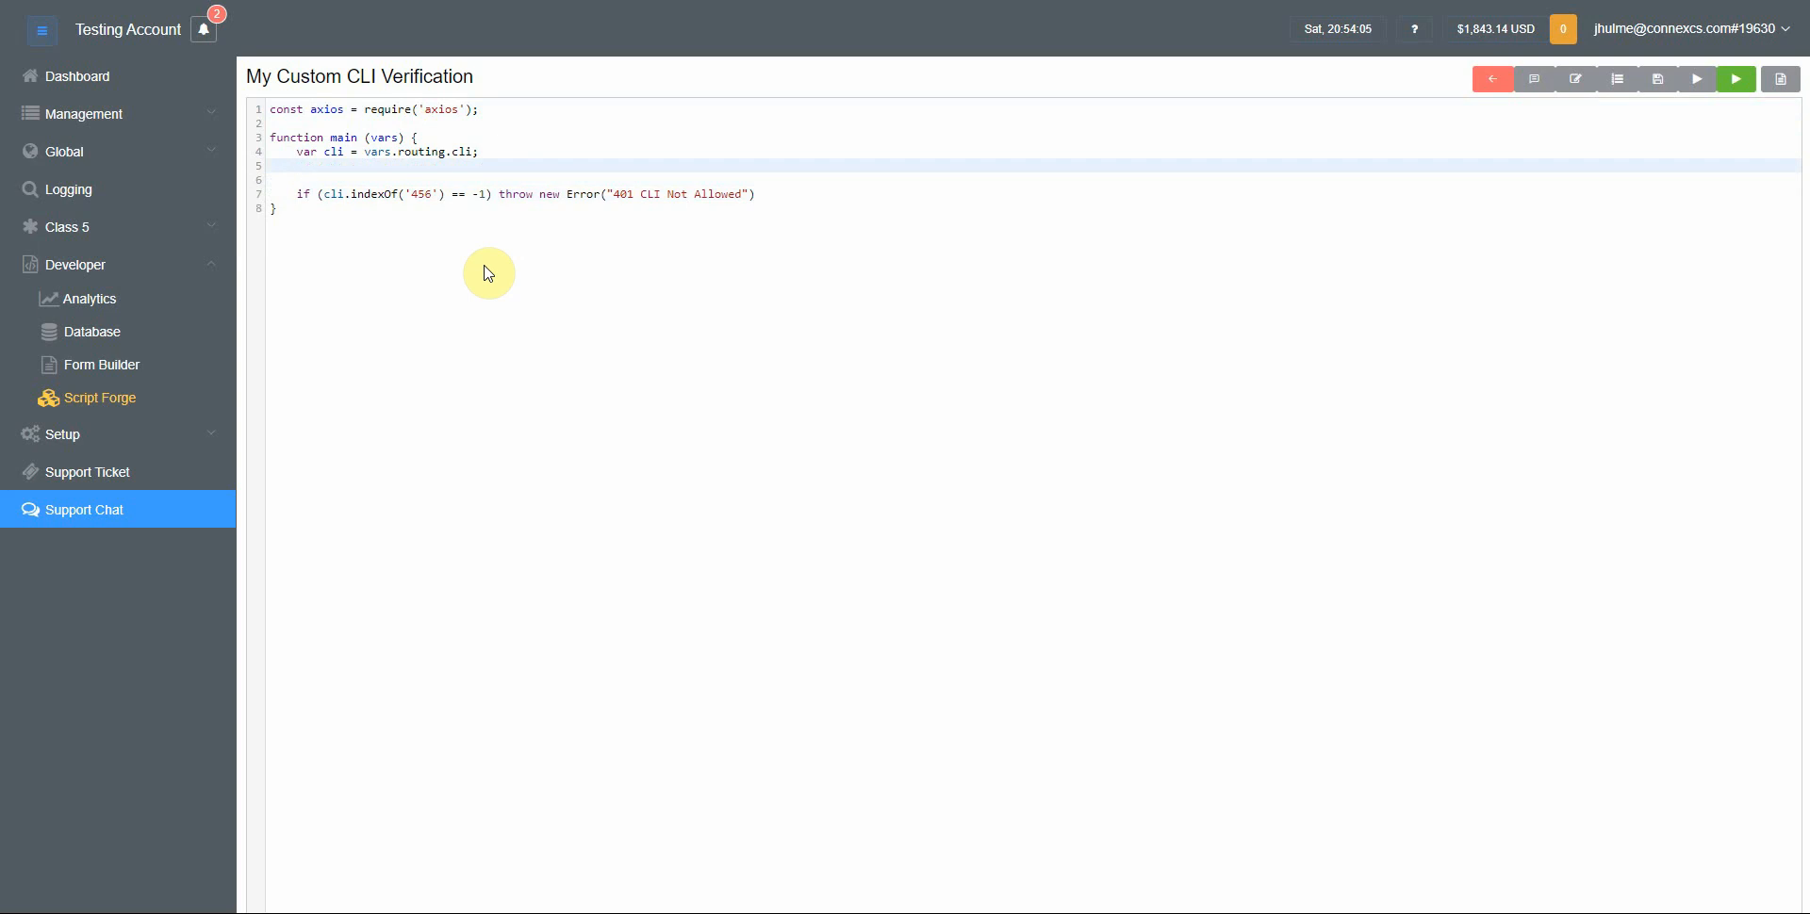
{"action": "key", "text": "Up"}
{"action": "key", "text": "Up"}
{"action": "type", "text": "asy"}
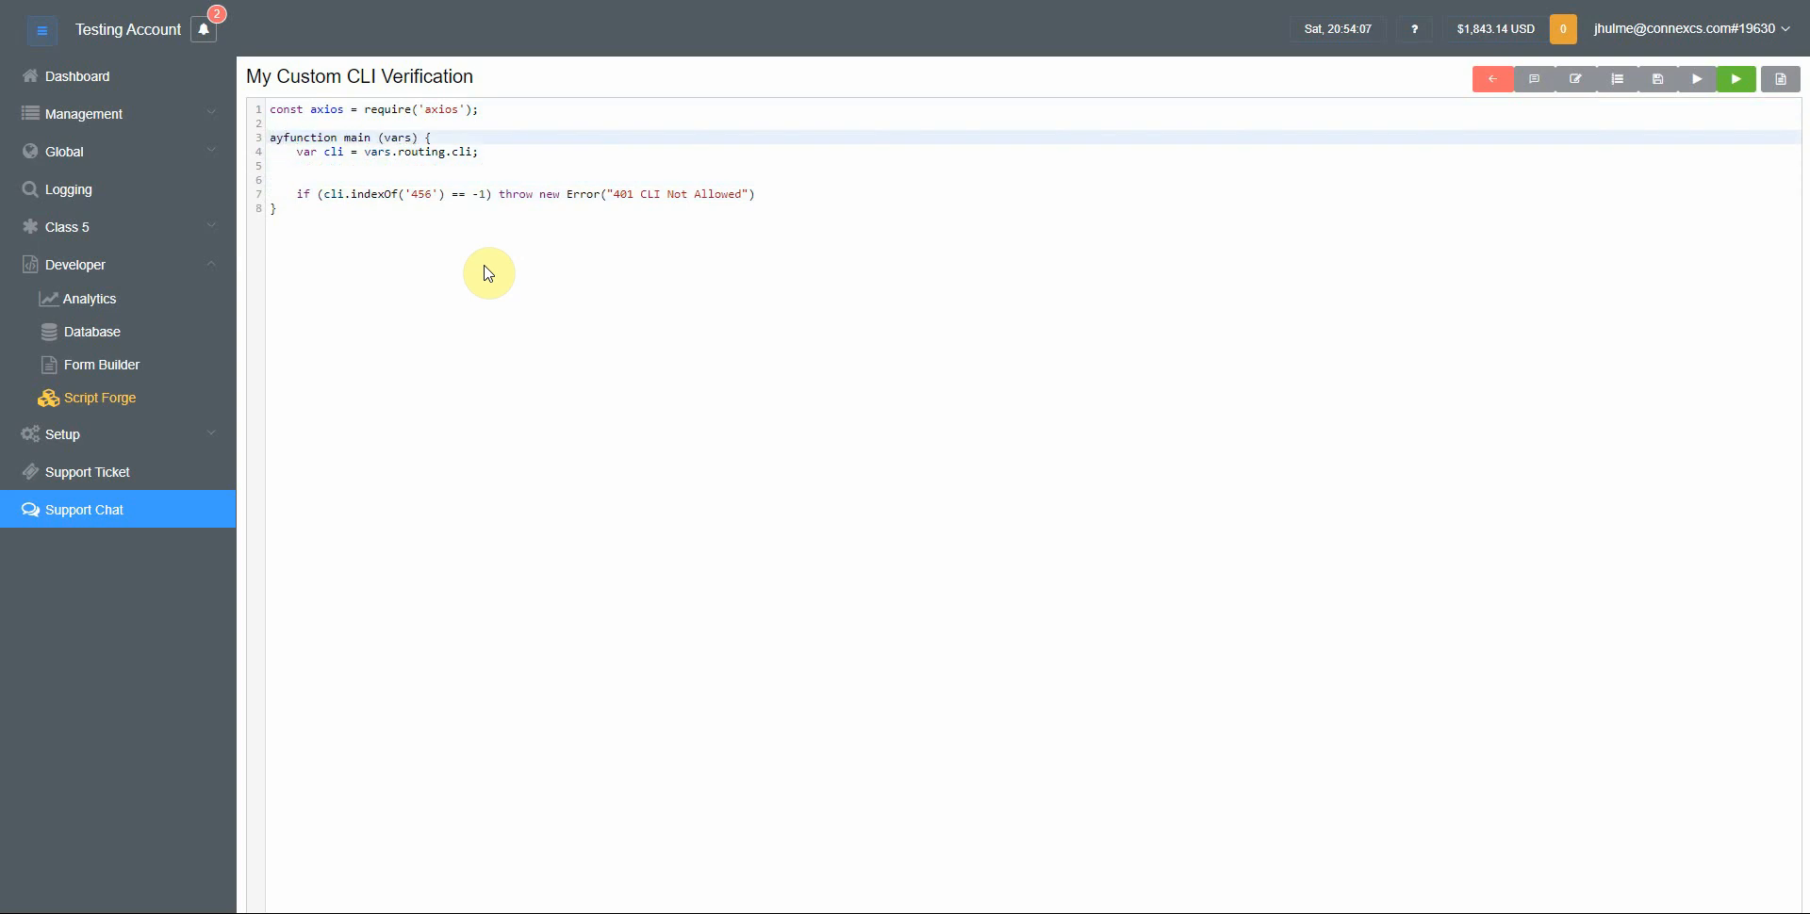
{"action": "type", "text": "nc"}
{"action": "key", "text": "Down"}
{"action": "key", "text": "Down"}
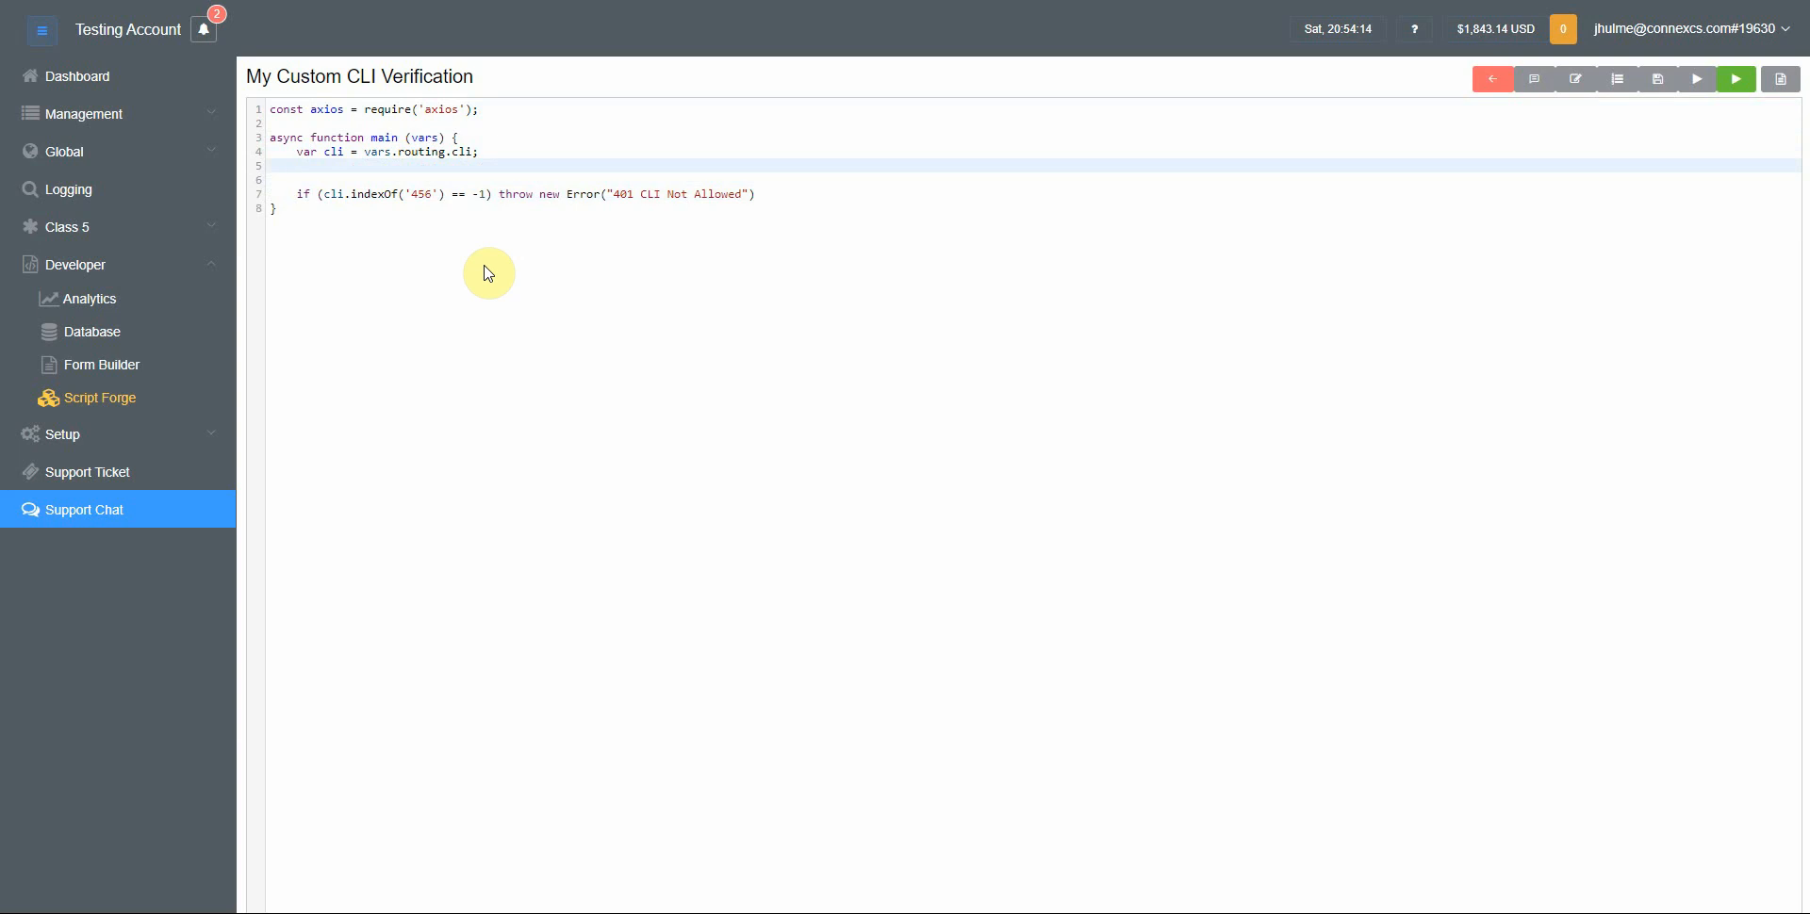
{"action": "type", "text": "var result = awa"}
{"action": "type", "text": "it axios.get()"}
{"action": "type", "text": "'"}
{"action": "type", "text": "http://"}
{"action": "type", "text": "crm/my"}
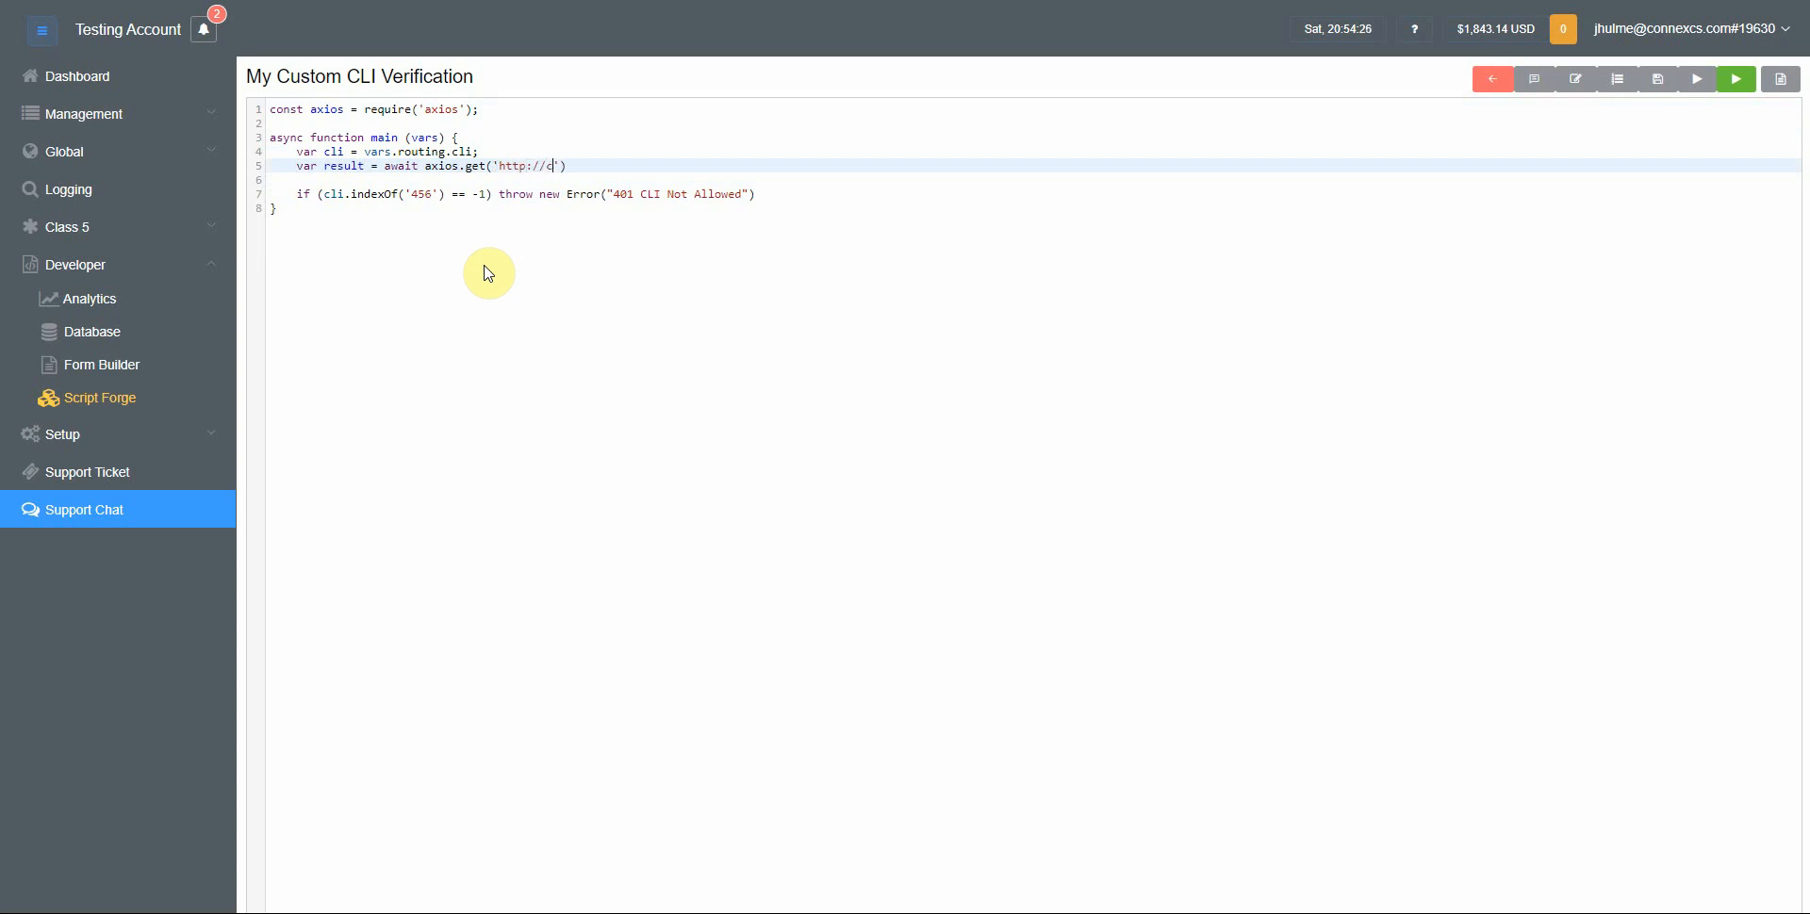
{"action": "key", "text": "BackSpace"}
{"action": "key", "text": "BackSpace"}
{"action": "key", "text": "BackSpace"}
{"action": "type", "text": ".mycompany.com/number-check?number="}
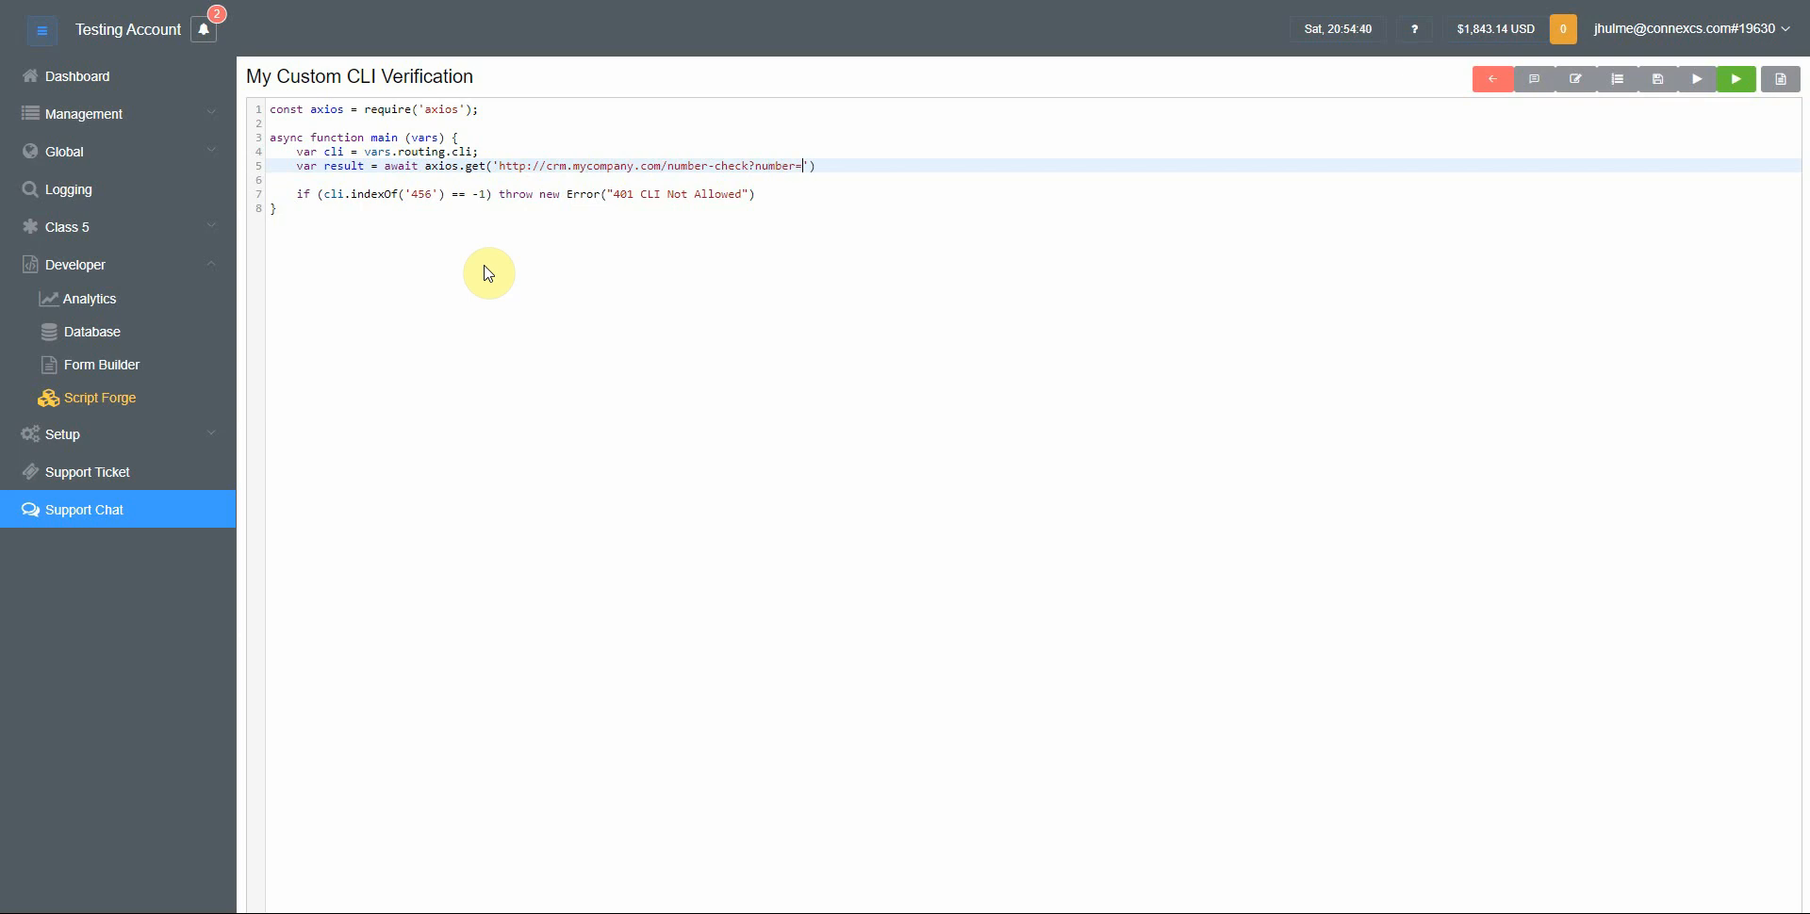
{"action": "type", "text": "' + cli"}
{"action": "key", "text": "Return"}
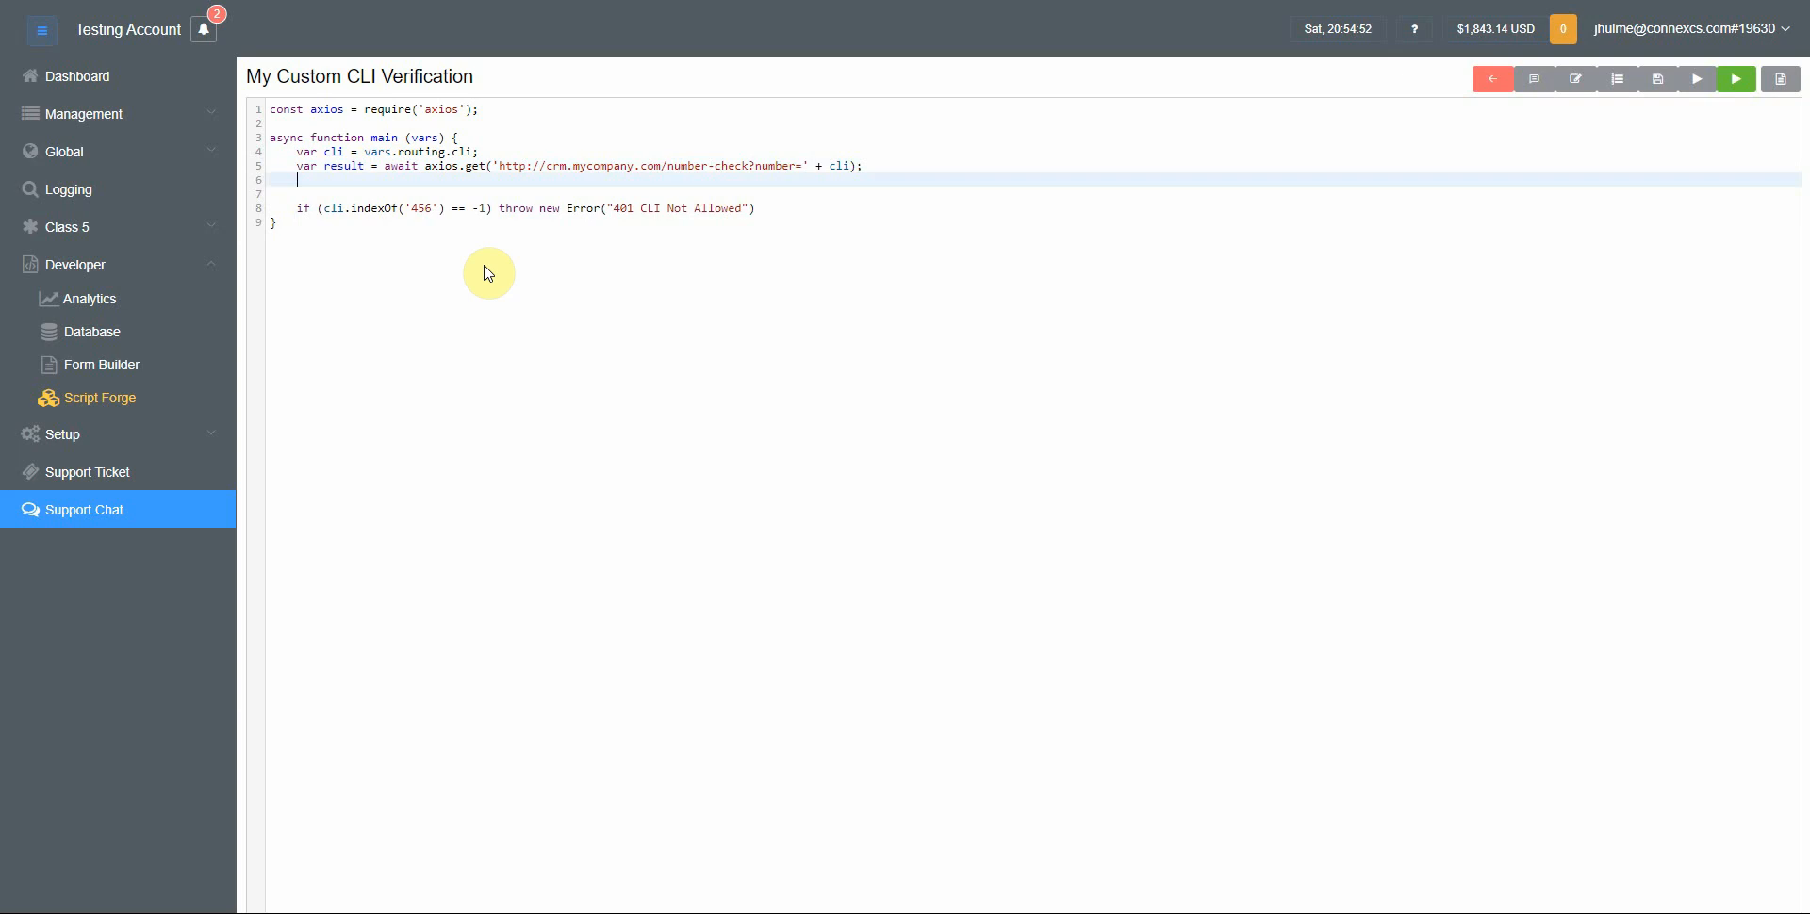
Begin a new condition if (result !== 'OK') on the line after the request
{"action": "key", "text": "Up"}
{"action": "key", "text": "ctrl+Right"}
{"action": "key", "text": "ctrl+shift+Right"}
{"action": "key", "text": "Right"}
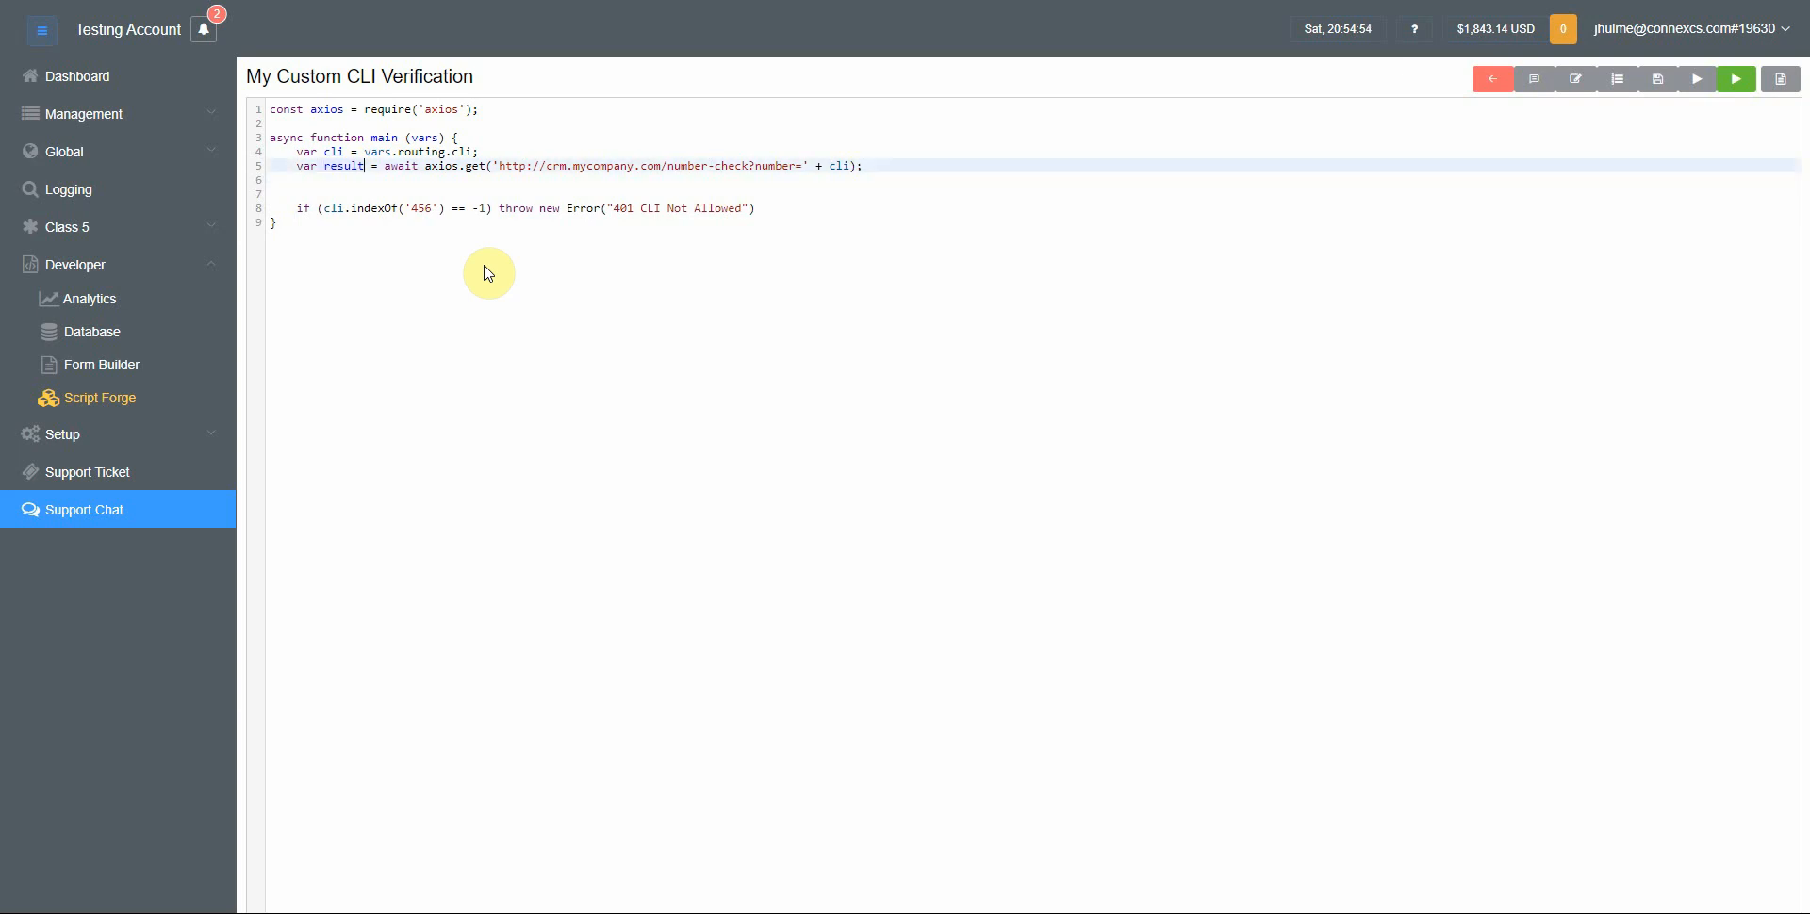
{"action": "key", "text": "ctrl+shift+Left"}
{"action": "key", "text": "End"}
{"action": "key", "text": "Down"}
{"action": "type", "text": "if "}
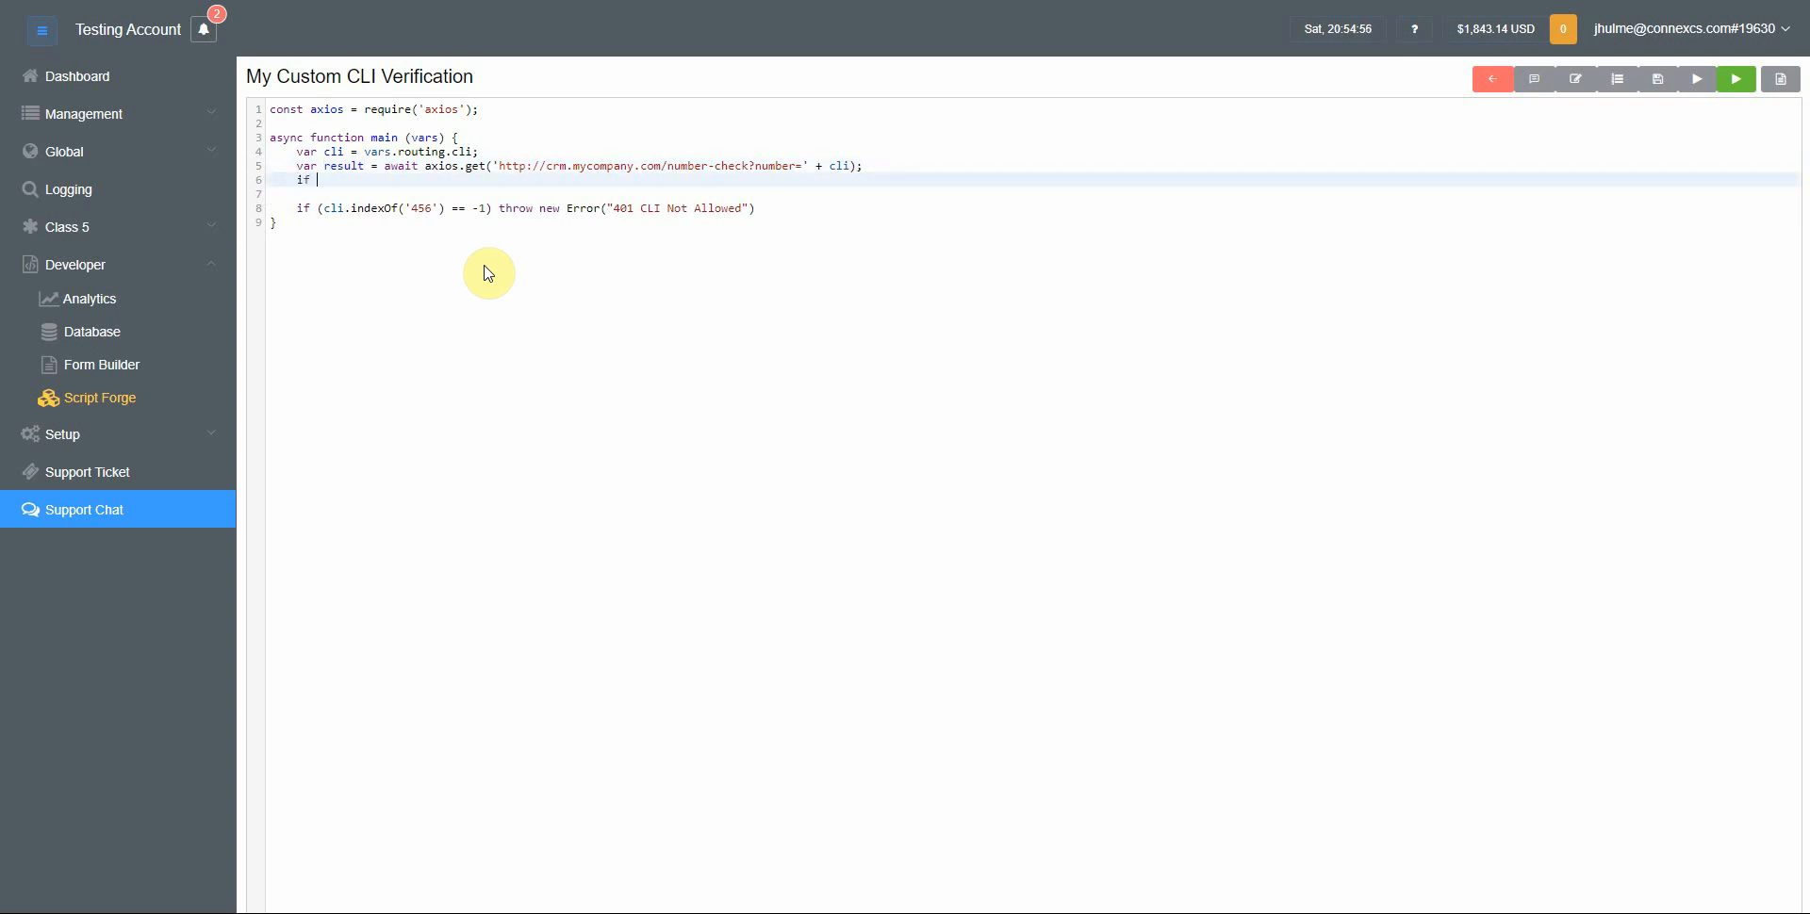
{"action": "type", "text": "(result !== 'OK'"}
Move the throw new Error("401 CLI Not Allowed") statement from the indexOf check onto the result condition
{"action": "key", "text": "Down"}
{"action": "key", "text": "Down"}
{"action": "key", "text": "End"}
{"action": "key", "text": "ctrl+shift+Left"}
{"action": "key", "text": "ctrl+shift+Left"}
{"action": "key", "text": "ctrl+shift+Left"}
{"action": "key", "text": "ctrl+shift+Left"}
{"action": "key", "text": "ctrl+shift+Left"}
{"action": "key", "text": "ctrl+shift+Left"}
{"action": "key", "text": "ctrl+shift+Left"}
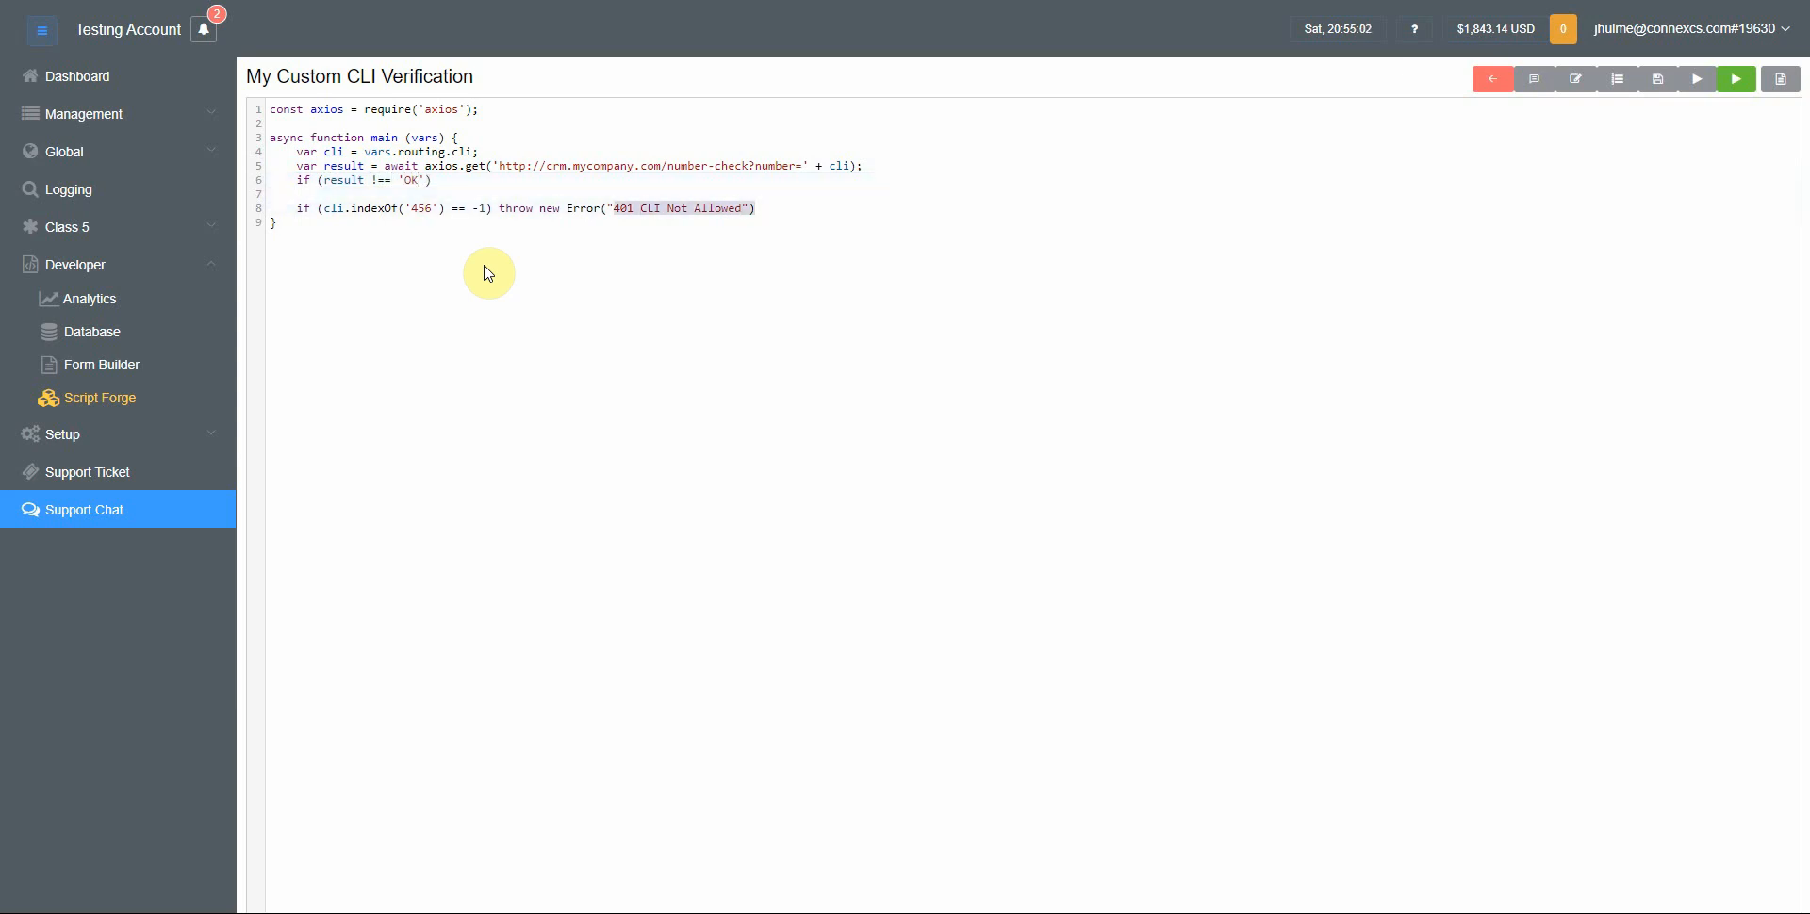
{"action": "key", "text": "ctrl+shift+Left"}
{"action": "key", "text": "ctrl+x"}
{"action": "key", "text": "Up"}
{"action": "key", "text": "Up"}
{"action": "key", "text": "ctrl+v"}
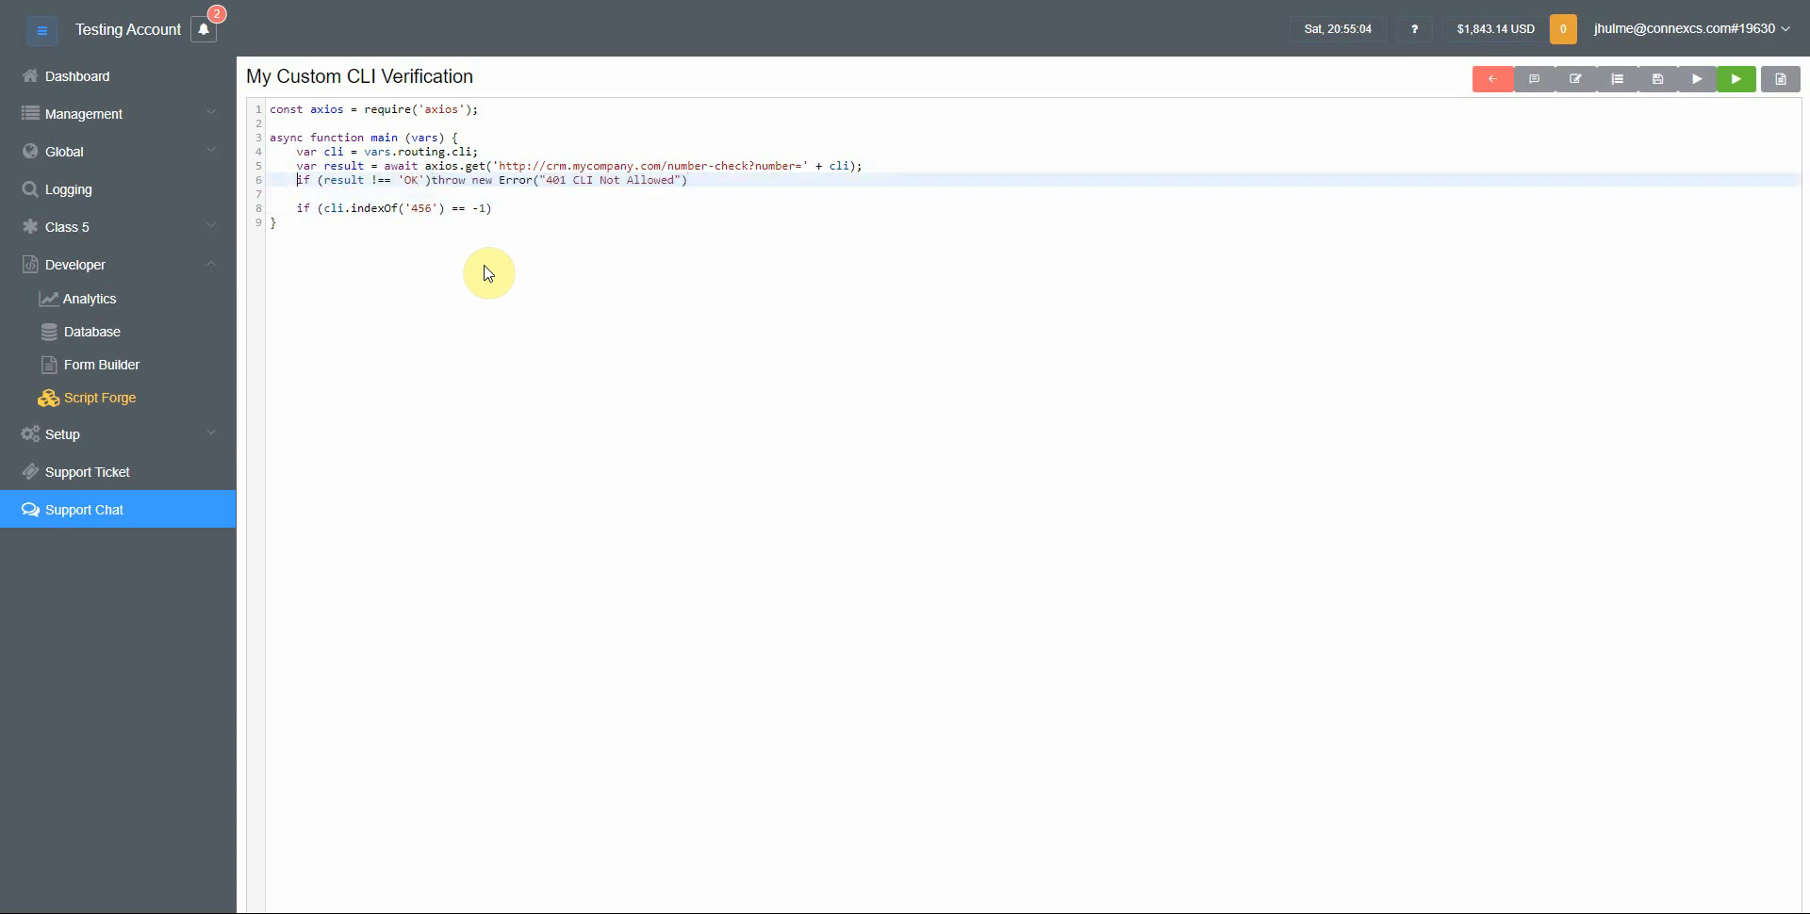
{"action": "key", "text": "Right"}
{"action": "key", "text": "Down"}
{"action": "key", "text": "Down"}
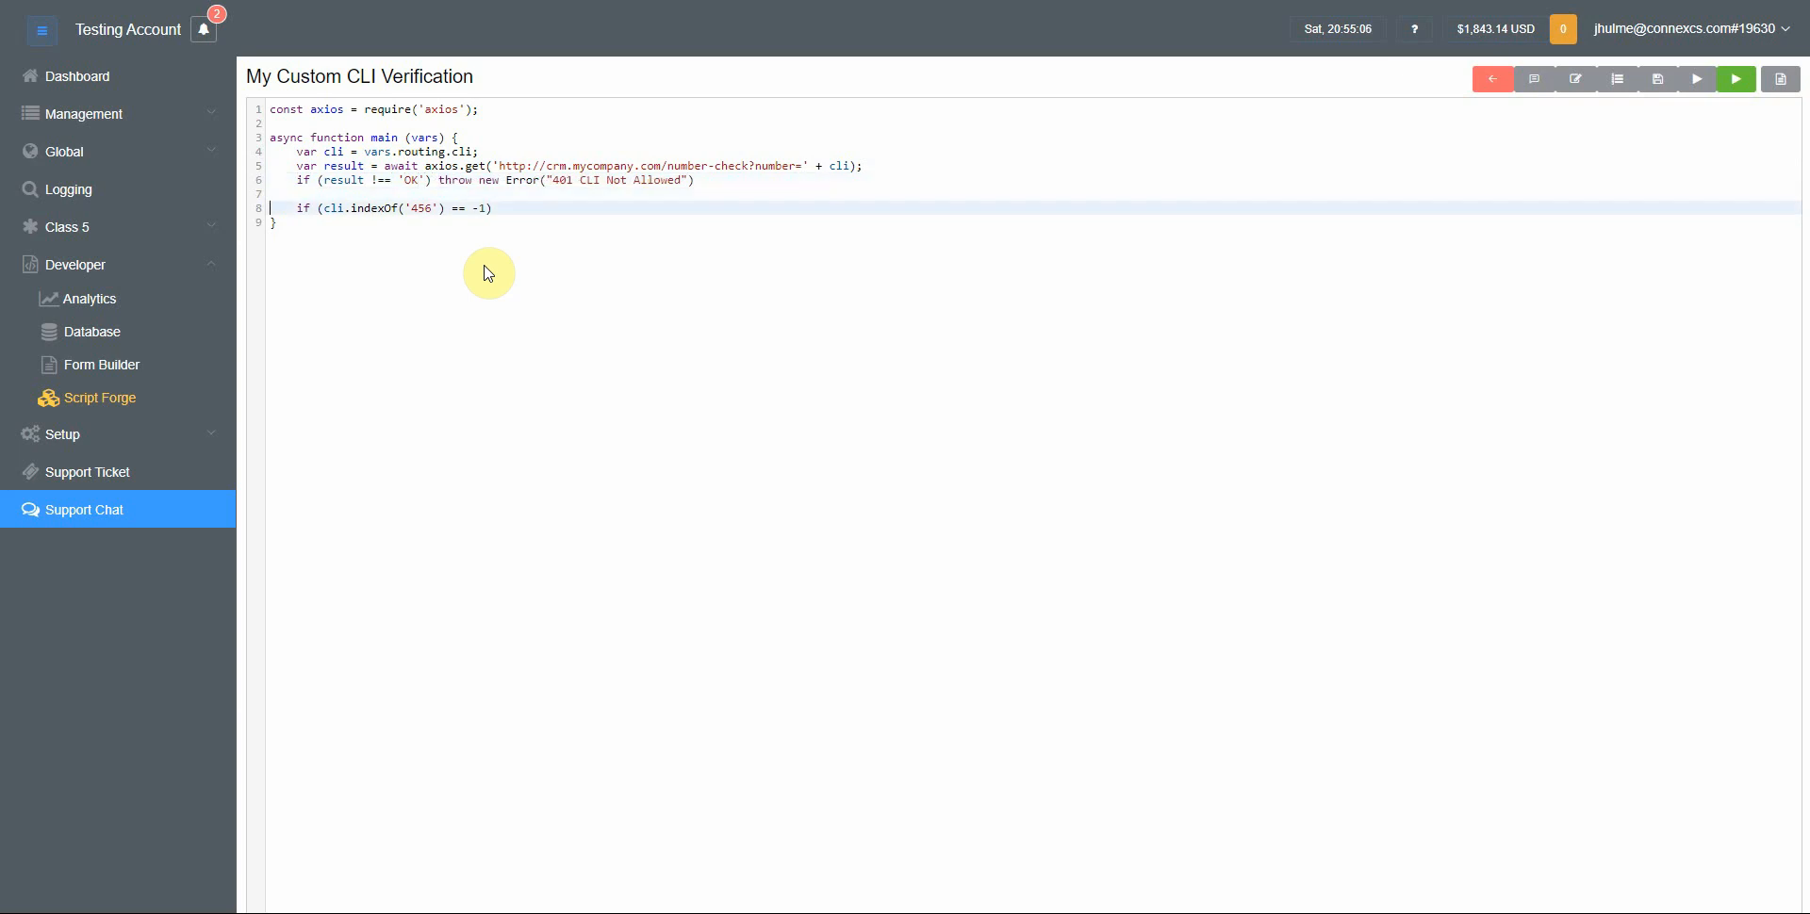
Remove the leftover indexOf line and end the function with return vars;
{"action": "key", "text": "Up"}
{"action": "key", "text": "Home"}
{"action": "key", "text": "shift+Down"}
{"action": "key", "text": "shift+Down"}
{"action": "key", "text": "Delete"}
{"action": "key", "text": "Return"}
{"action": "key", "text": "Up"}
{"action": "key", "text": "Tab"}
{"action": "type", "text": "return var"}
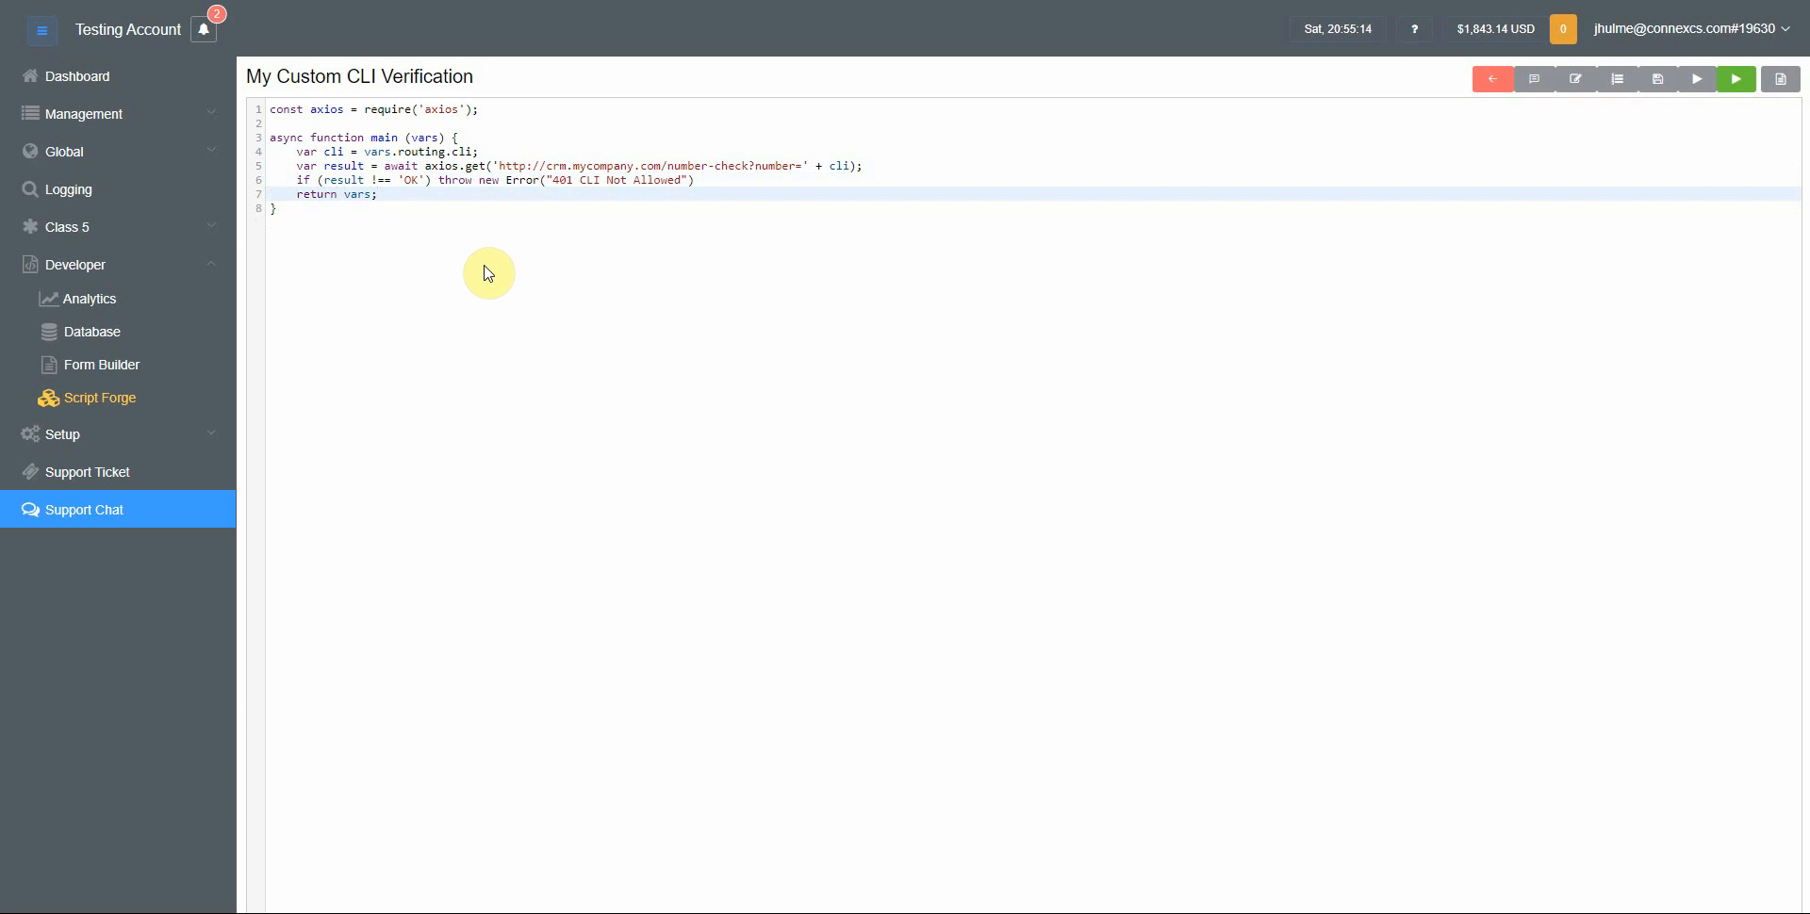
{"action": "left_click", "coordinate": [500, 181]}
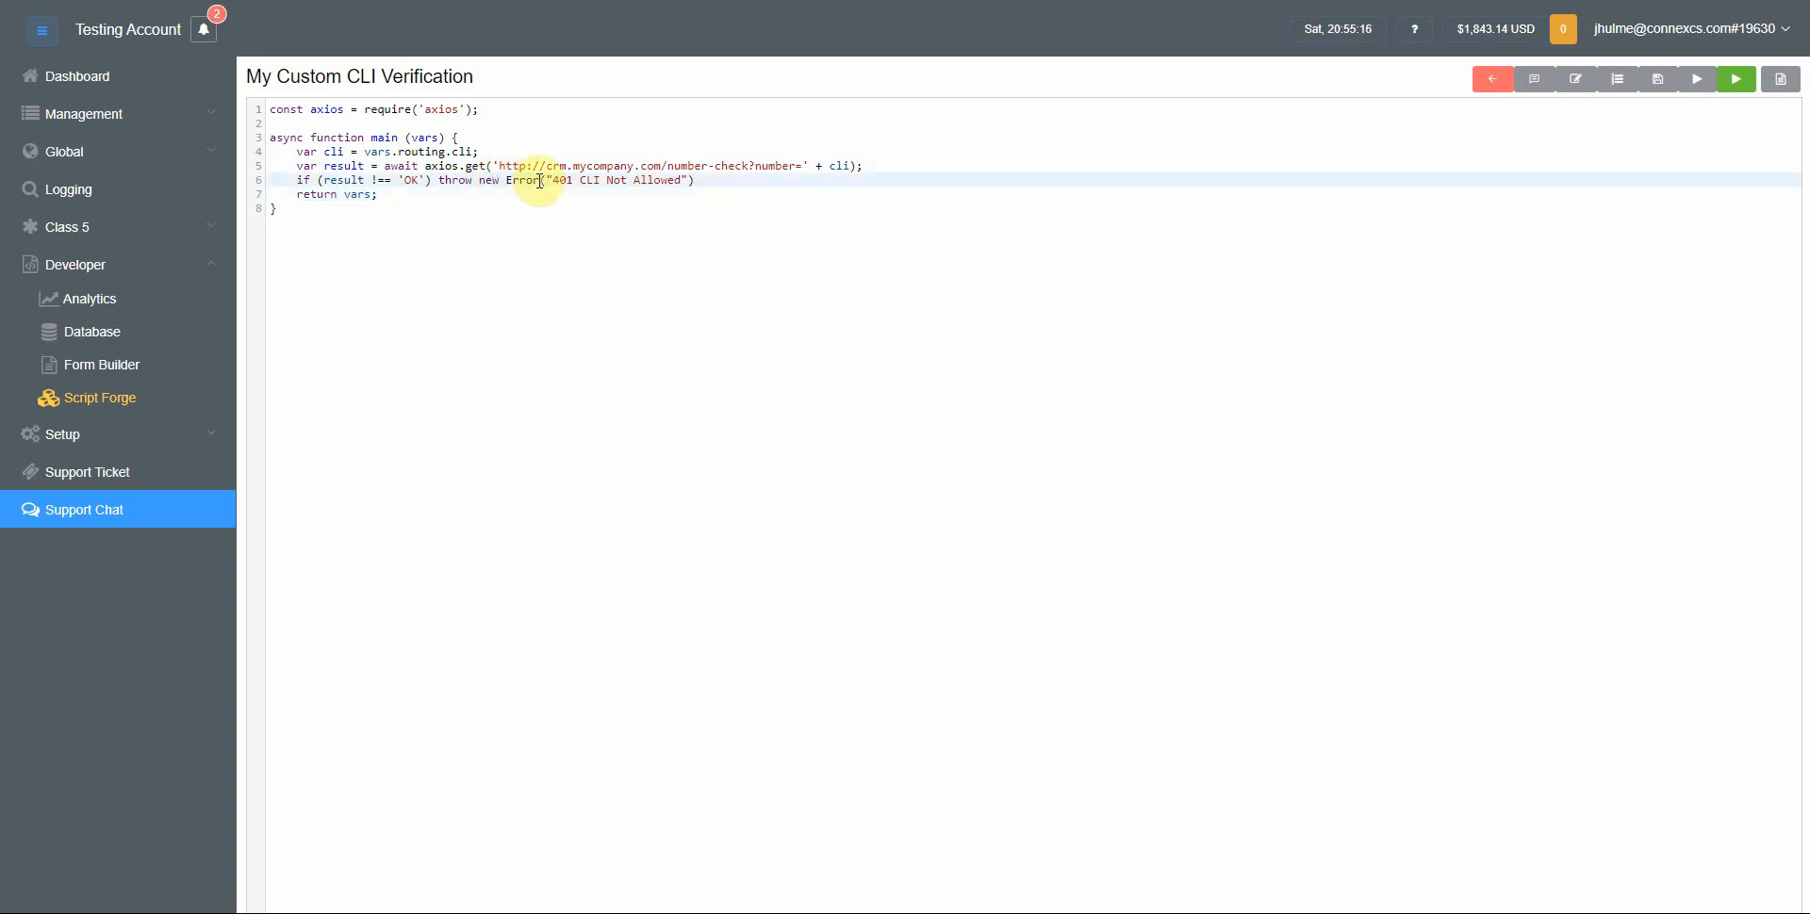